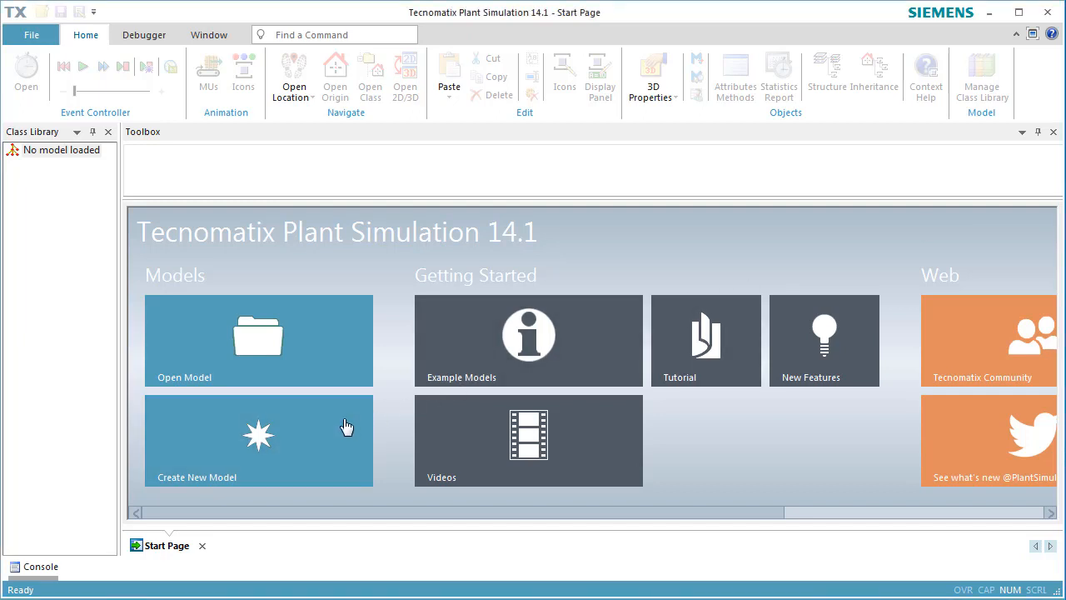
Create a new simulation model.
click(347, 426)
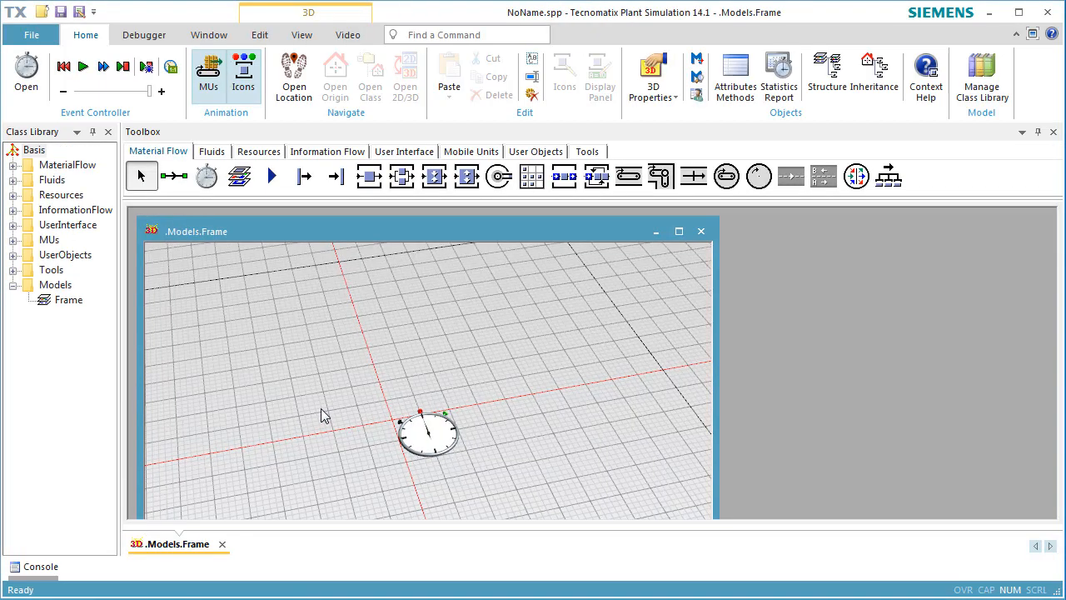
Examine the existing Frame in the UserObjects folder in a maximized 3D window and close it again.
click(14, 255)
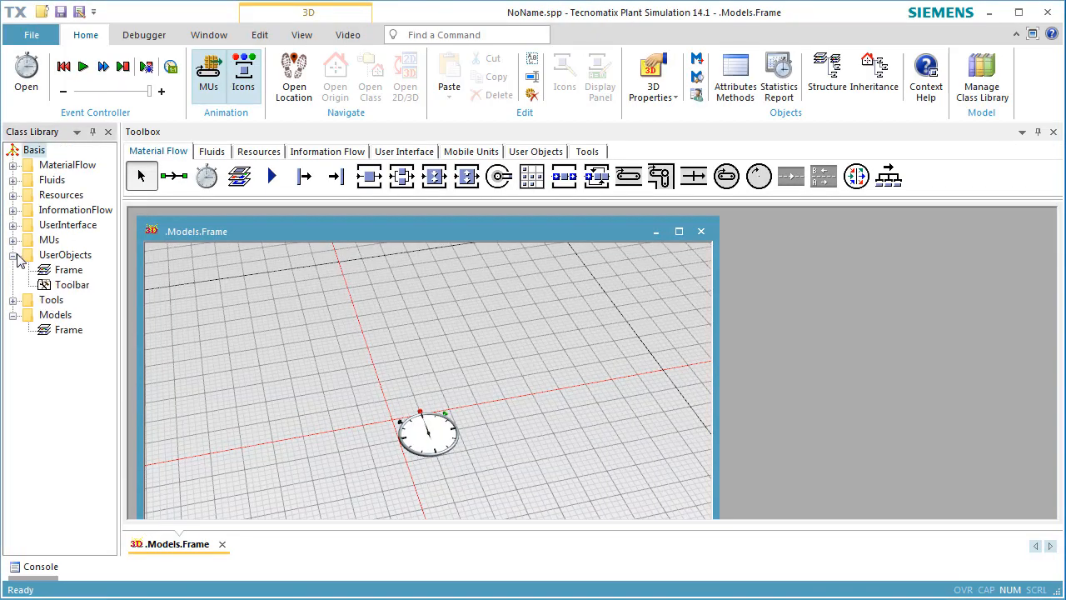
click(44, 273)
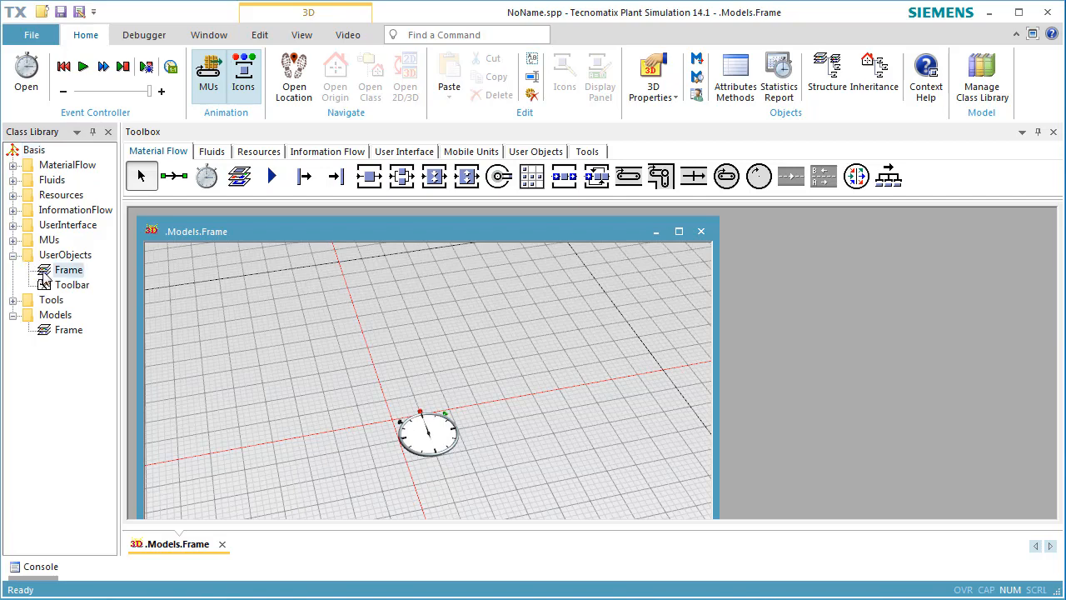
double_click(44, 273)
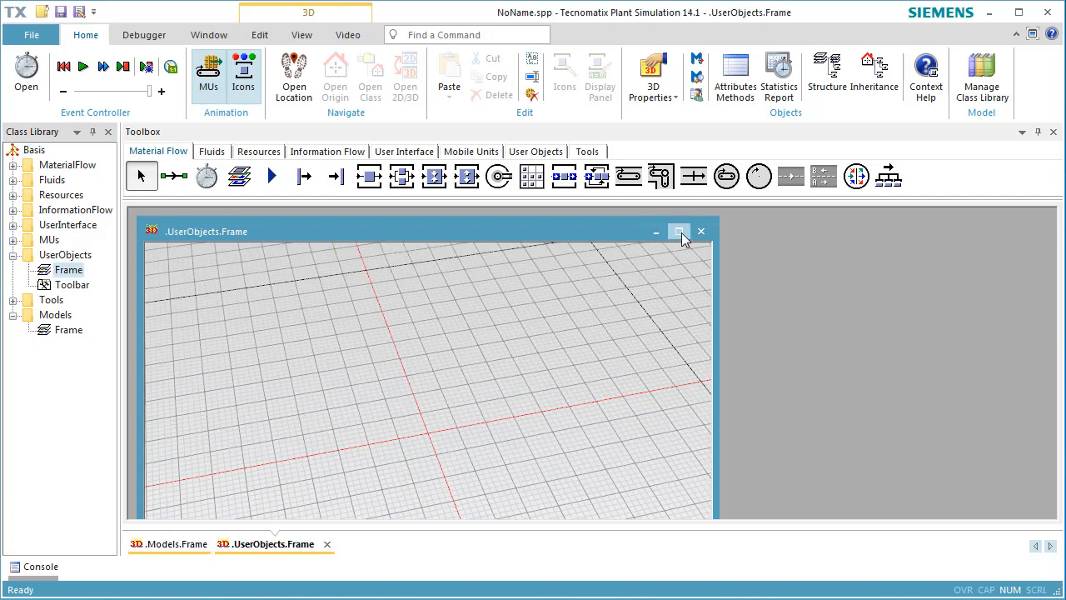
click(681, 233)
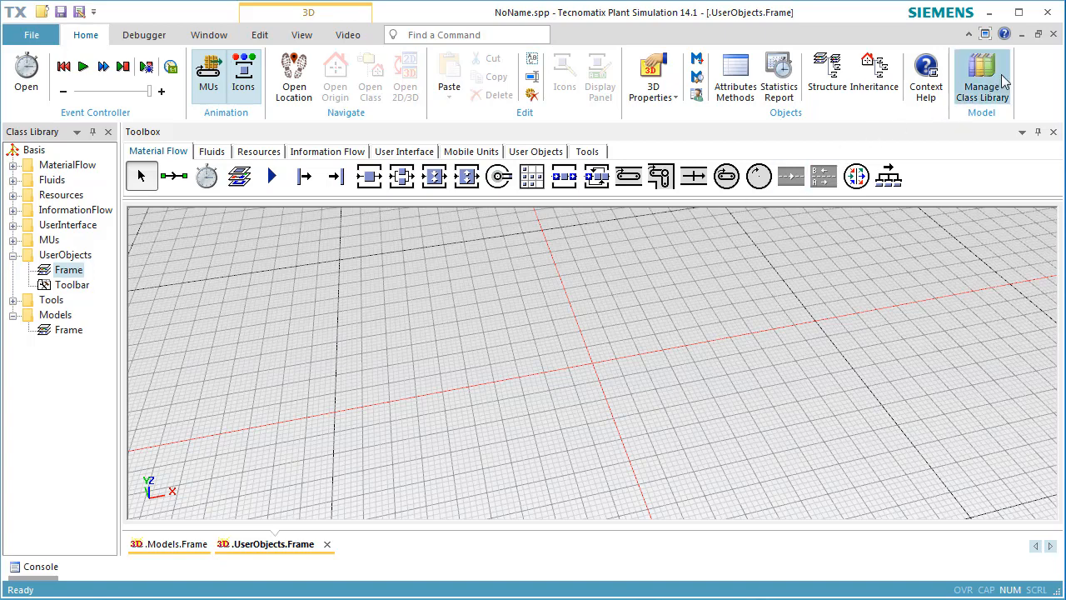
click(1052, 34)
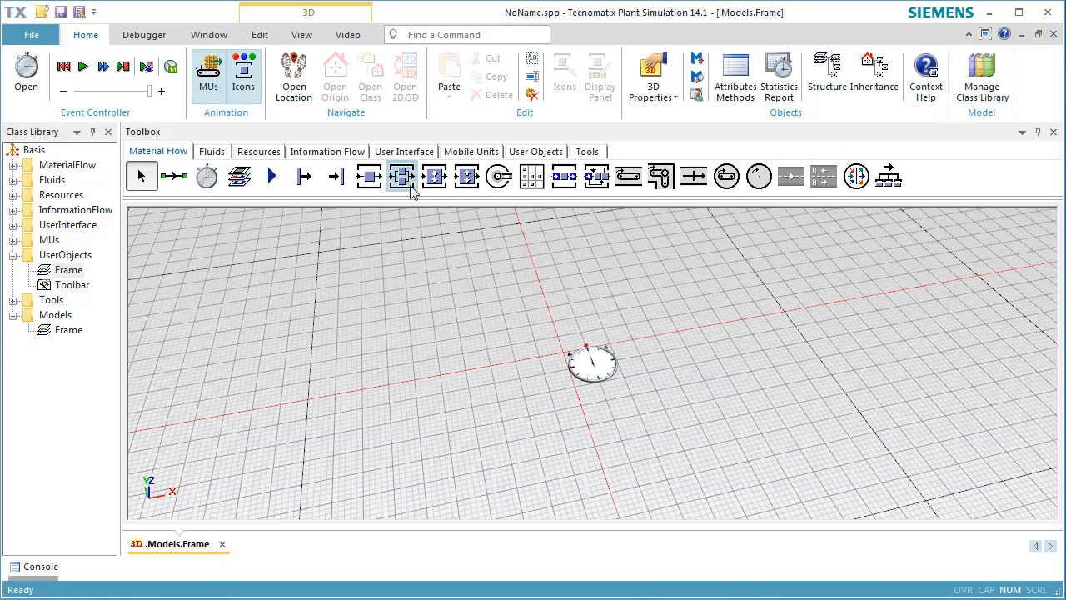
Create a new frame in the UserObjects folder and name it MyStation.
right_click(70, 259)
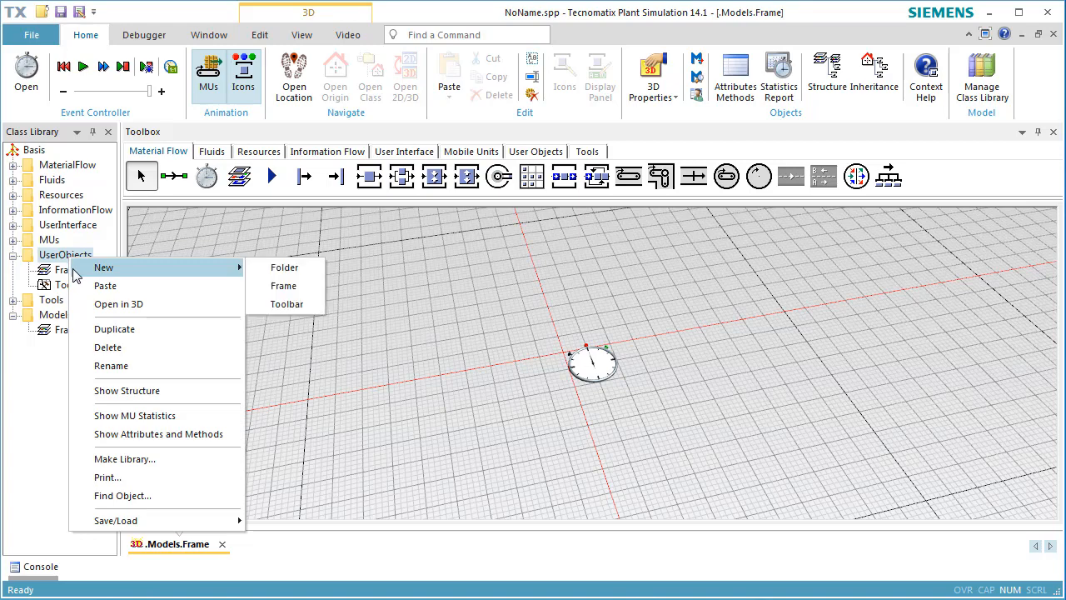
mouse_move(242, 270)
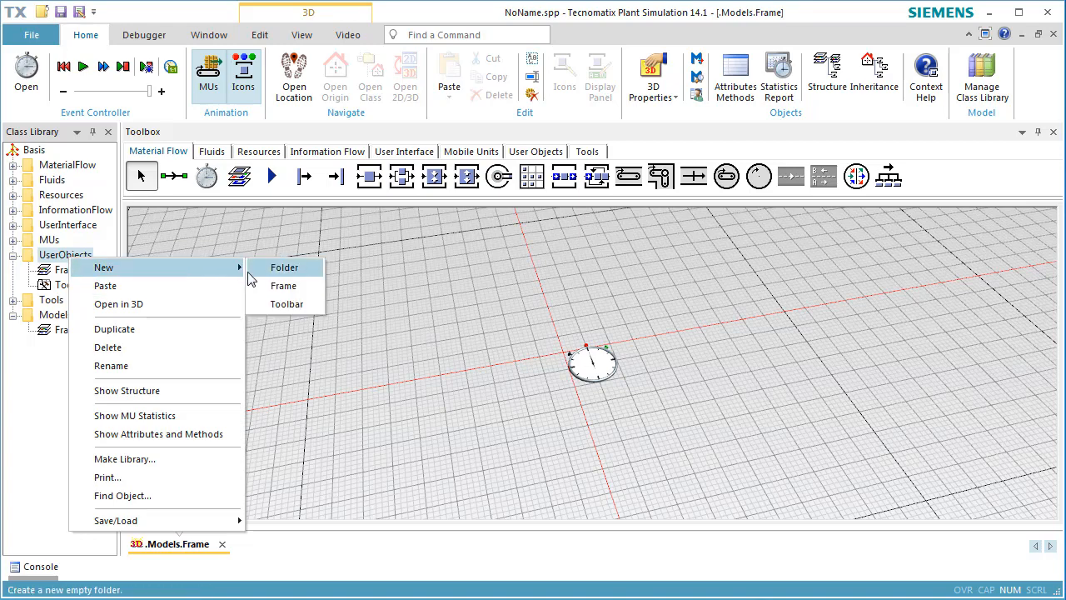
click(283, 281)
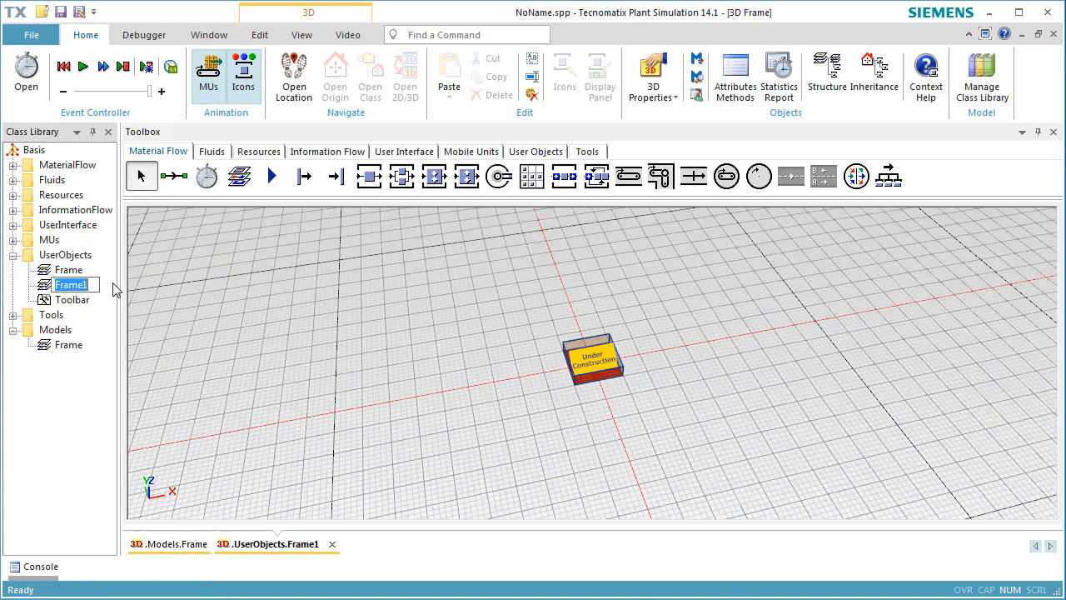
text(M)
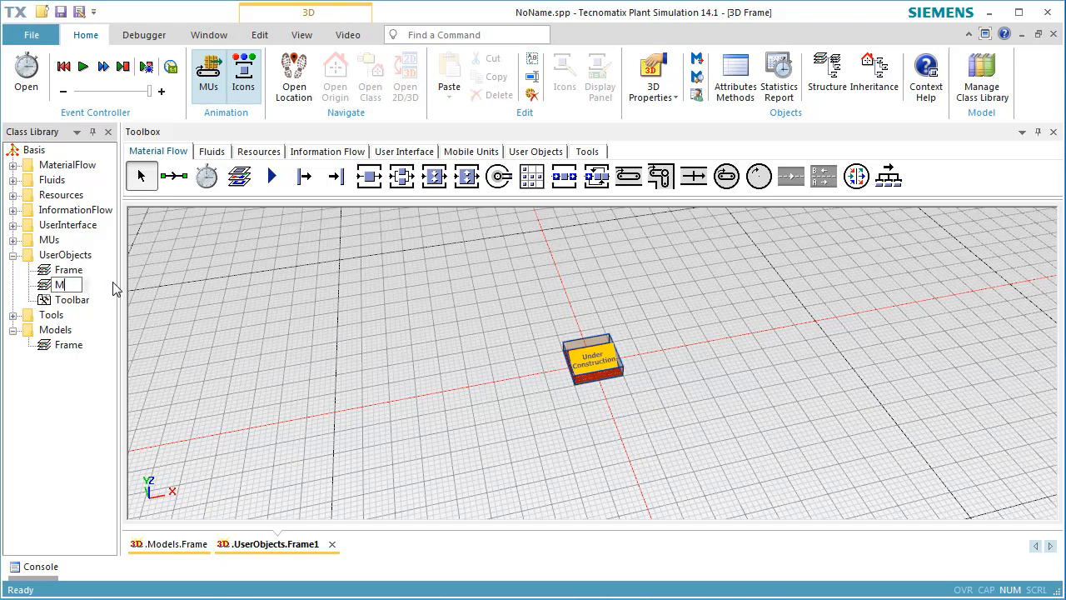
text(yStation)
key(Return)
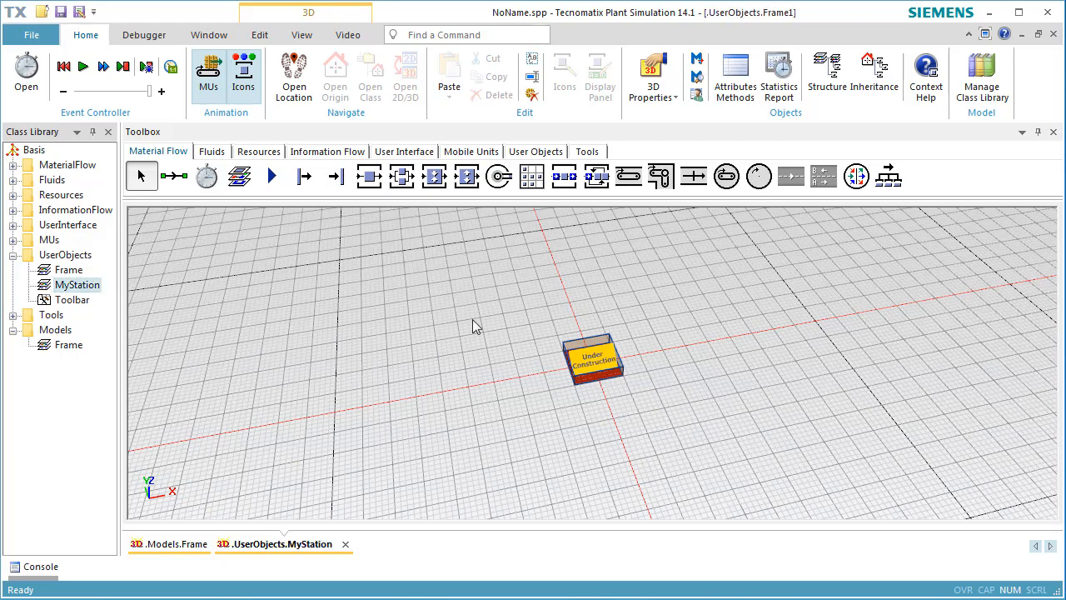
Delete the Under Construction graphic from the MyStation frame.
click(591, 360)
key(Delete)
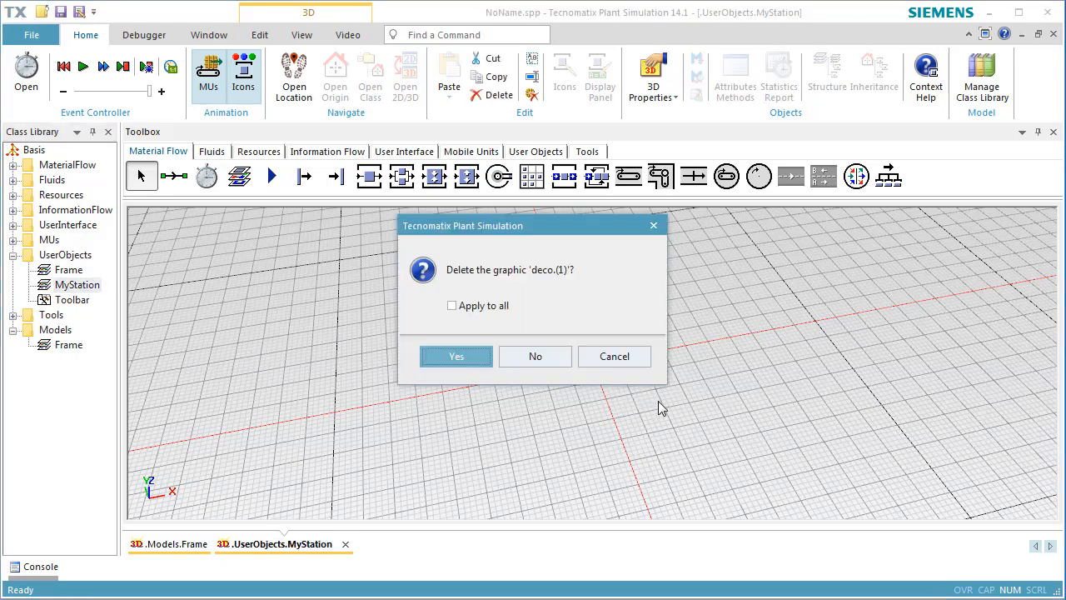
key(Return)
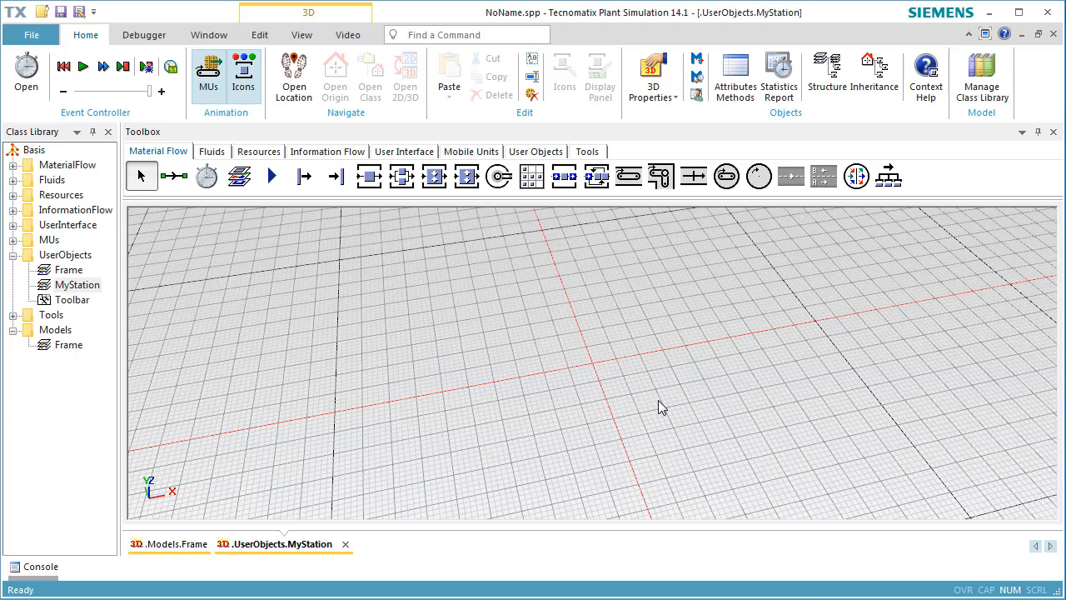
Insert a Station at the origin of the MyStation frame and place one Interface on either side of it along the X axis.
click(372, 180)
click(594, 363)
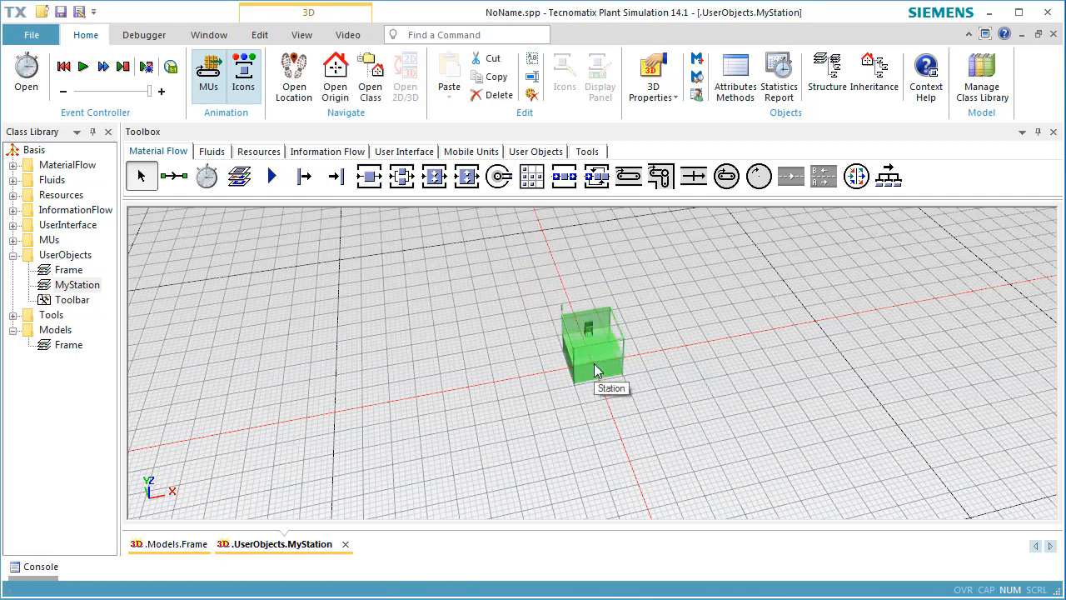
click(272, 176)
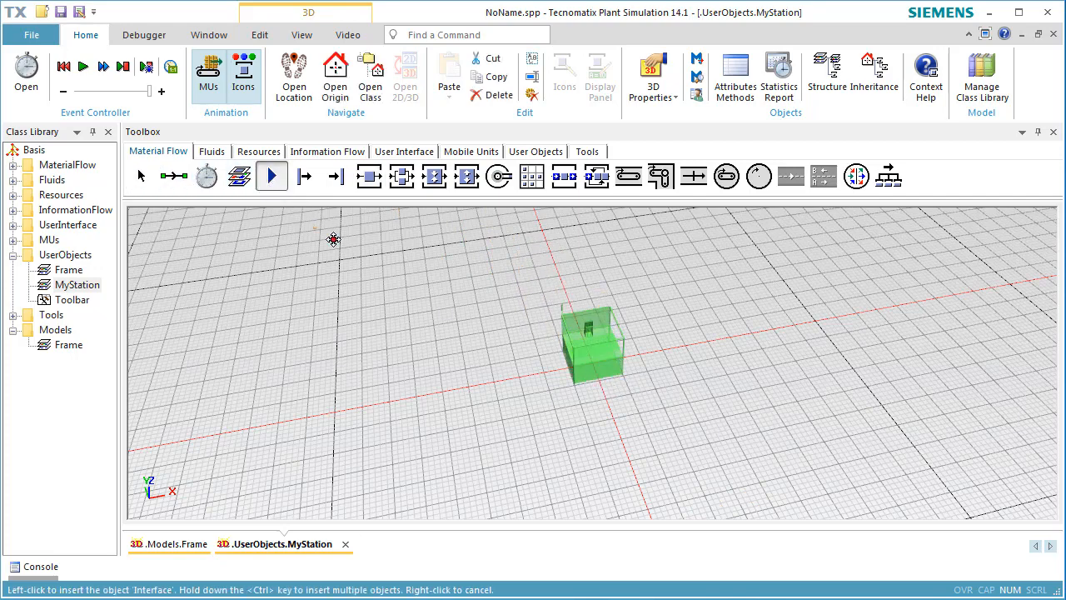
click(547, 373)
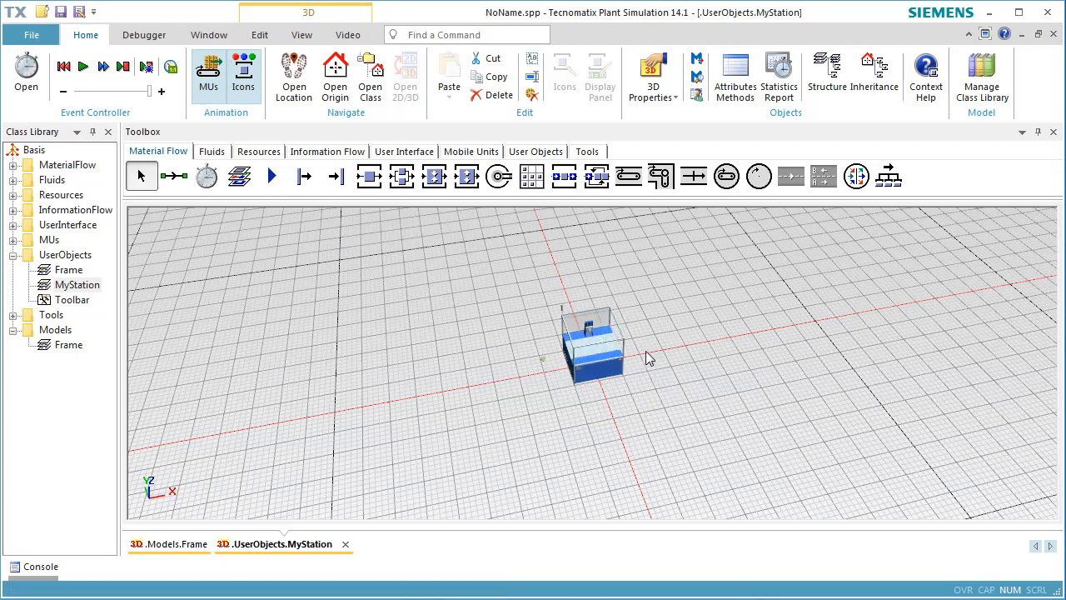
click(272, 177)
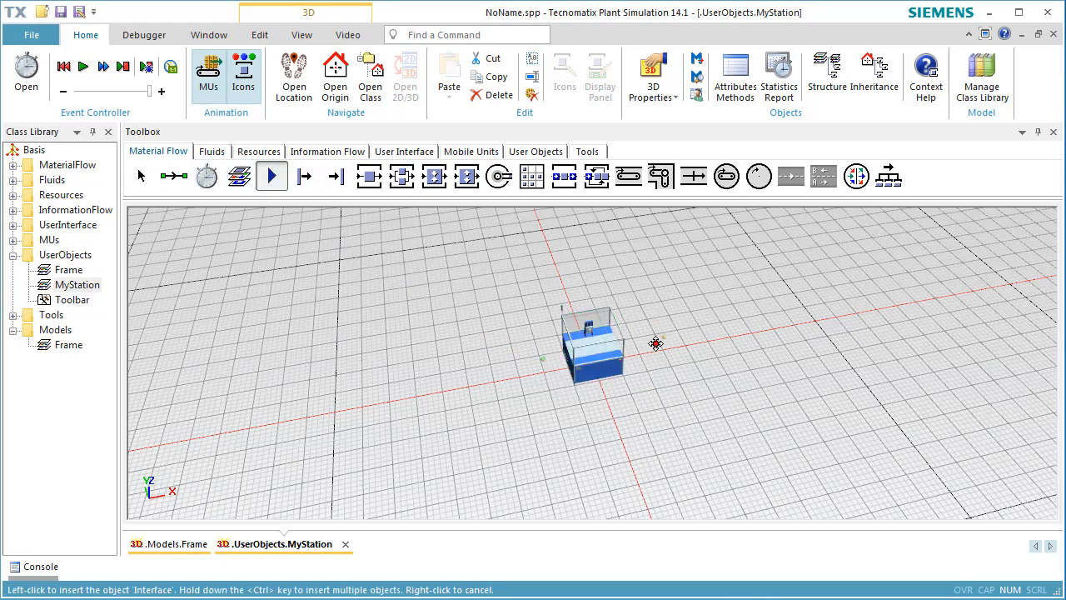
click(637, 361)
Connect the entry Interface to the Station and the Station to the exit Interface with Connectors.
click(174, 176)
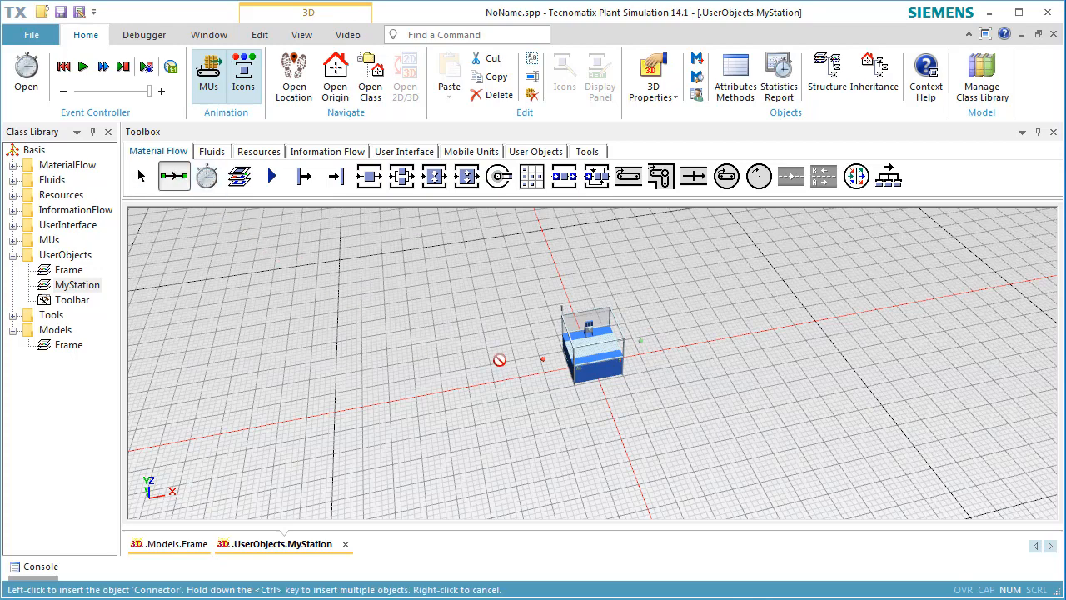
click(543, 358)
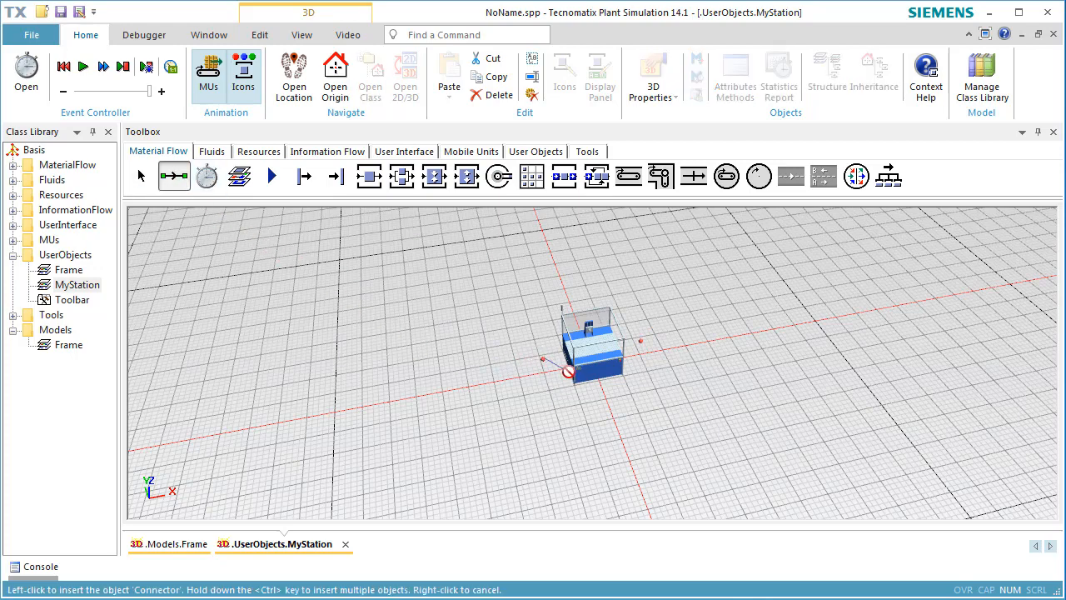
click(583, 357)
click(596, 348)
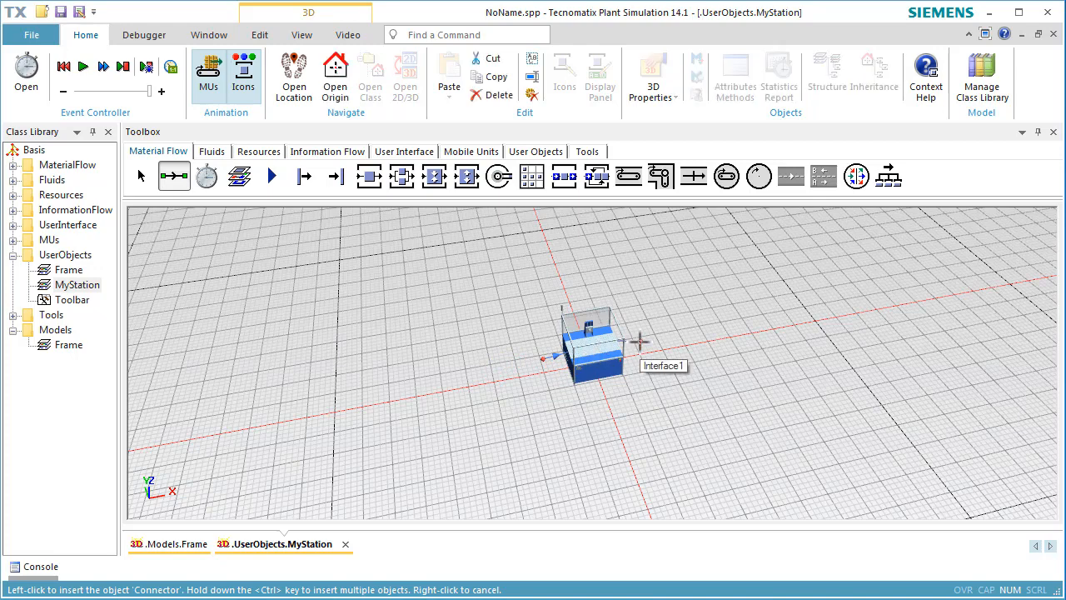
click(639, 340)
right_click(687, 313)
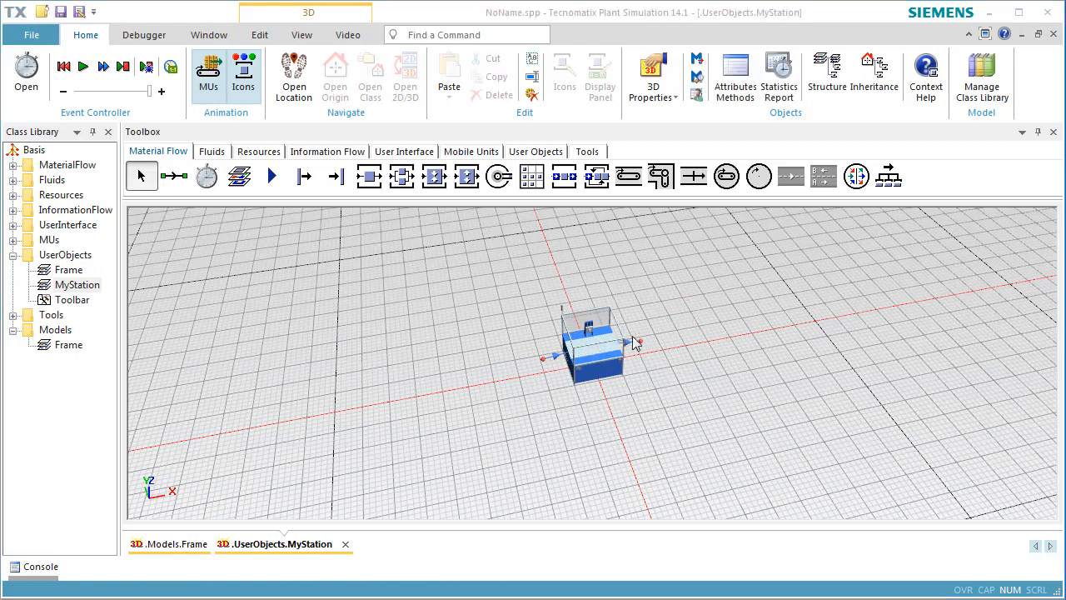
Open the Station inside MyStation in a new 3D window.
click(605, 362)
right_click(605, 360)
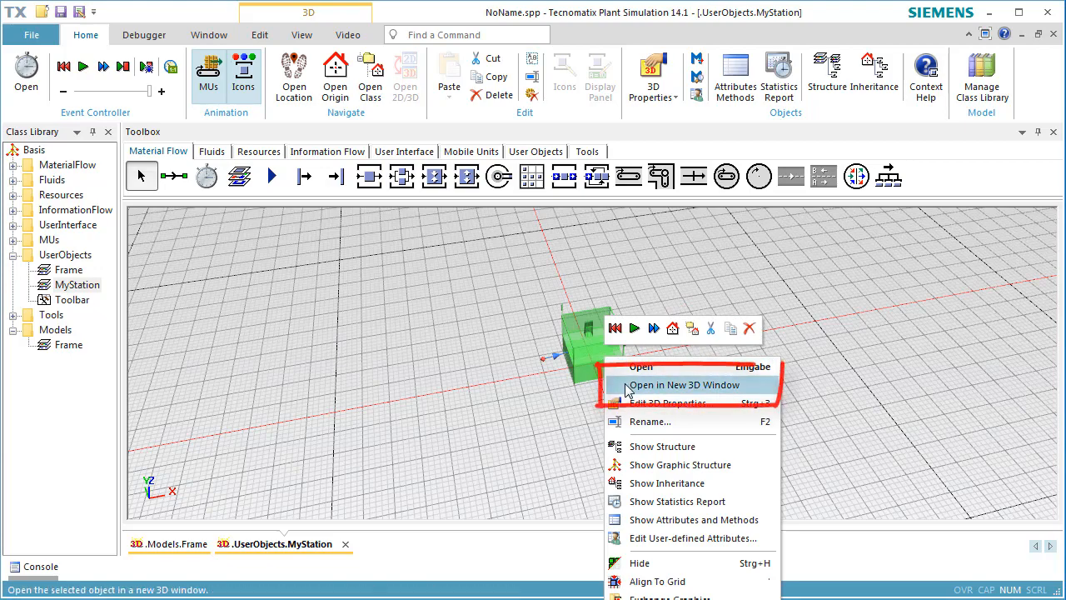
click(633, 385)
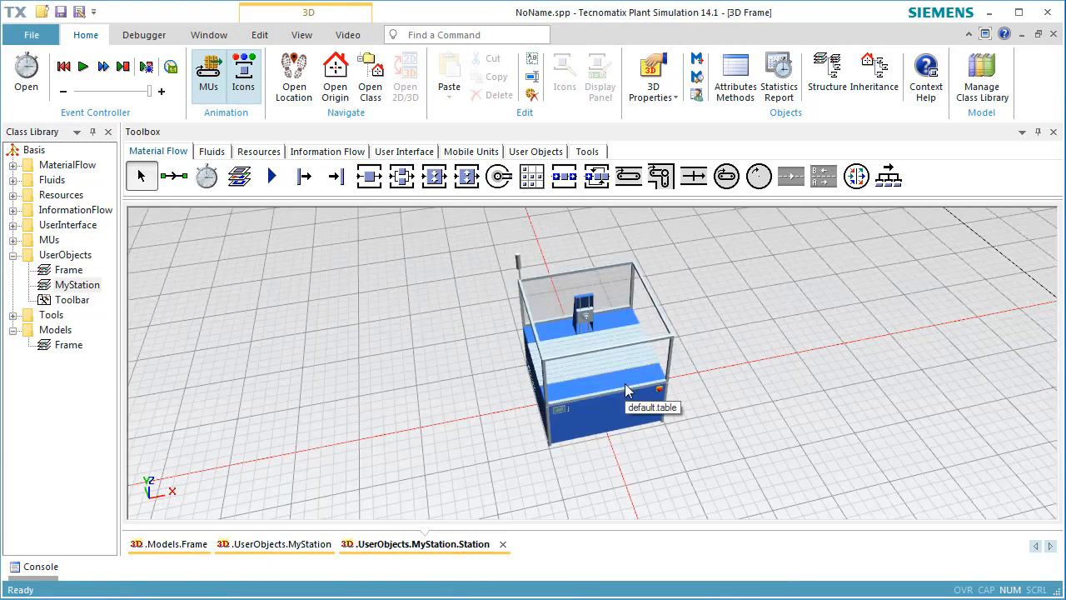
Delete all default graphics of the Station, applying the deletion to all of them at once.
scroll(756, 359, up, 2)
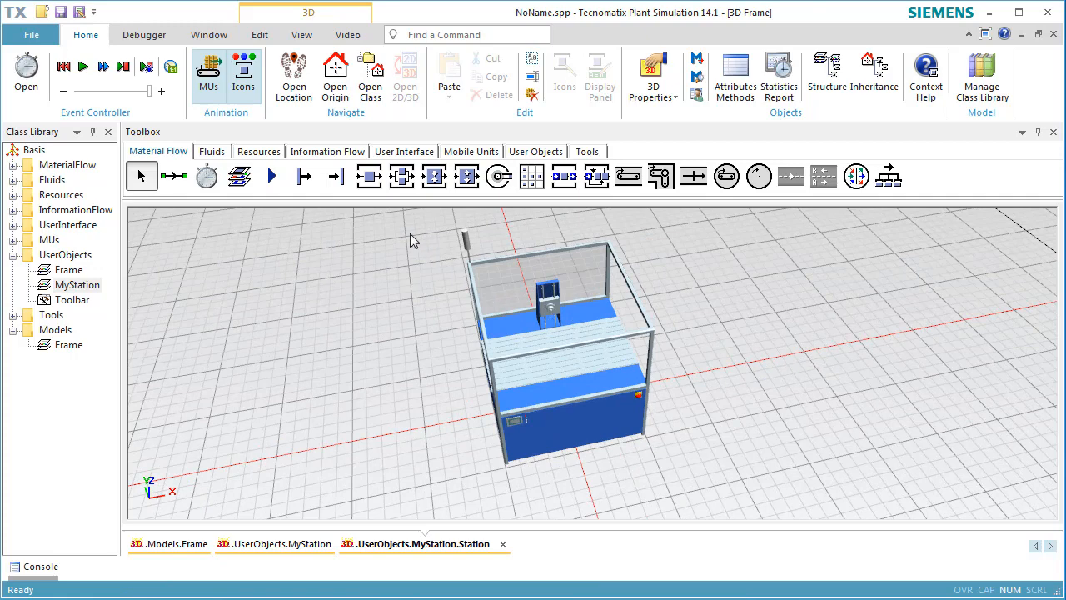
click(575, 338)
click(577, 338)
key(ctrl+a)
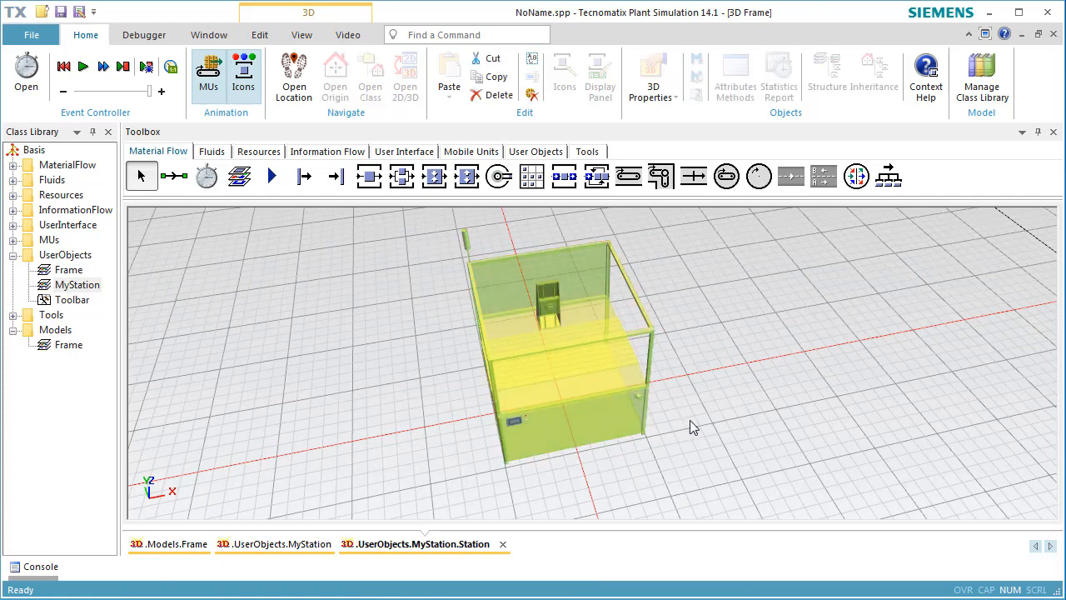
key(Delete)
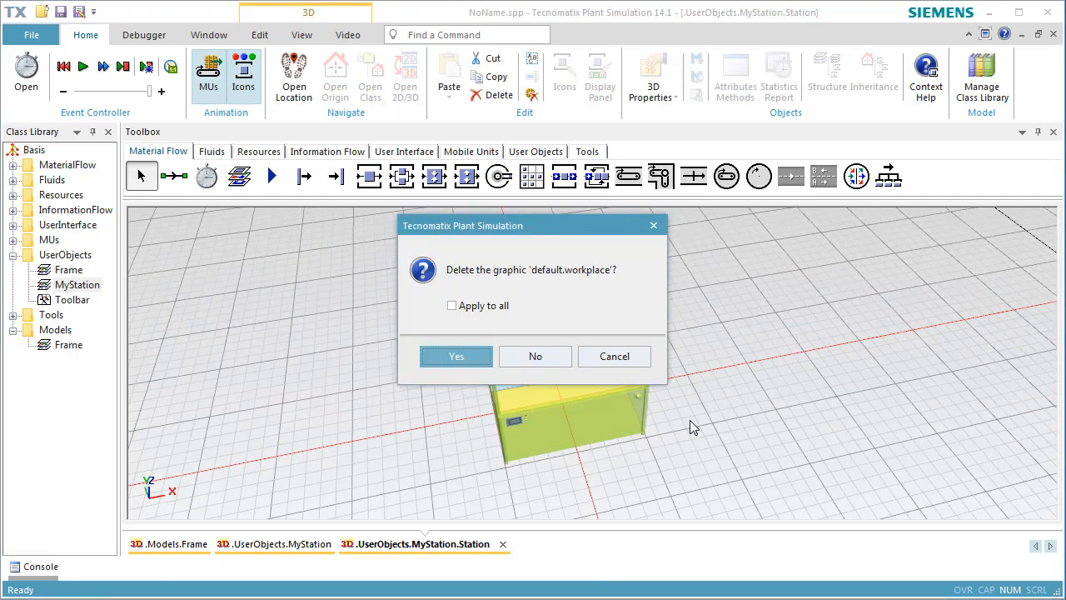
click(458, 305)
click(458, 355)
Set the orientation of the state group to (Off) in the Station's 3D properties.
right_click(880, 347)
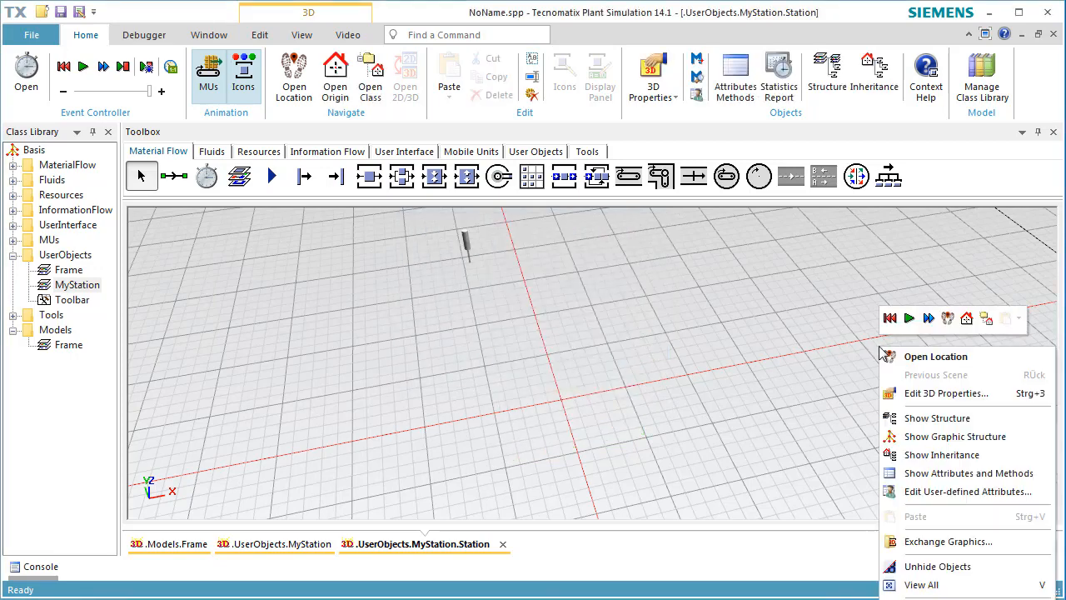
click(907, 394)
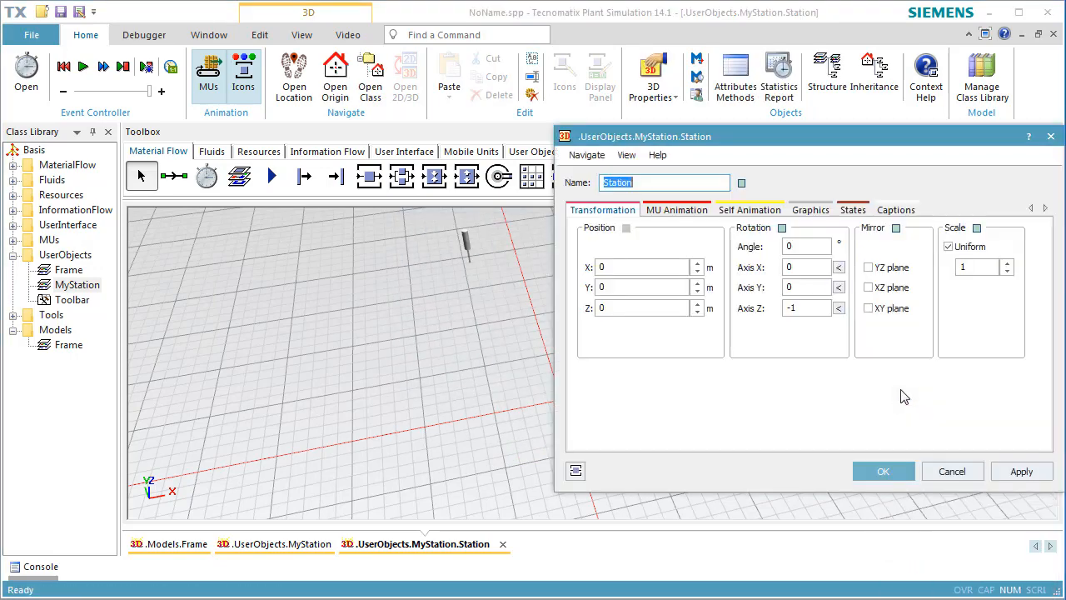
click(858, 212)
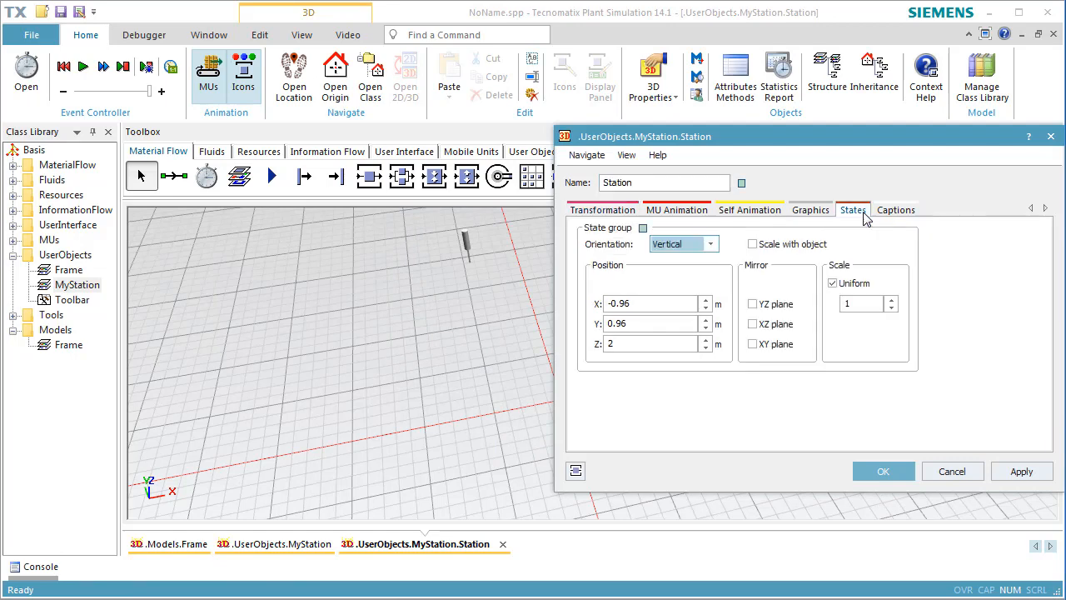
click(665, 245)
click(670, 254)
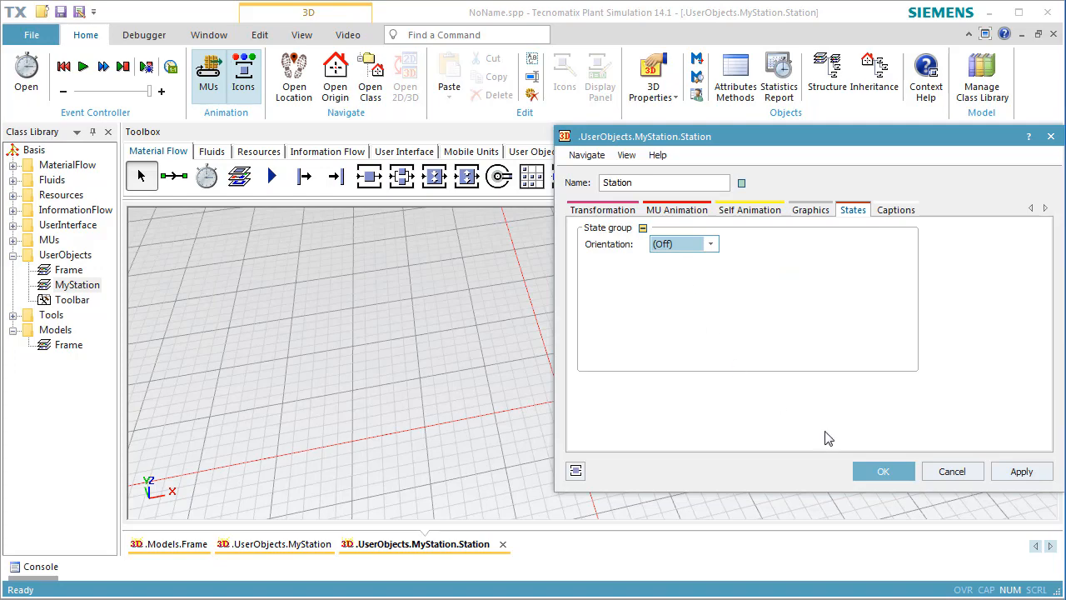
click(864, 471)
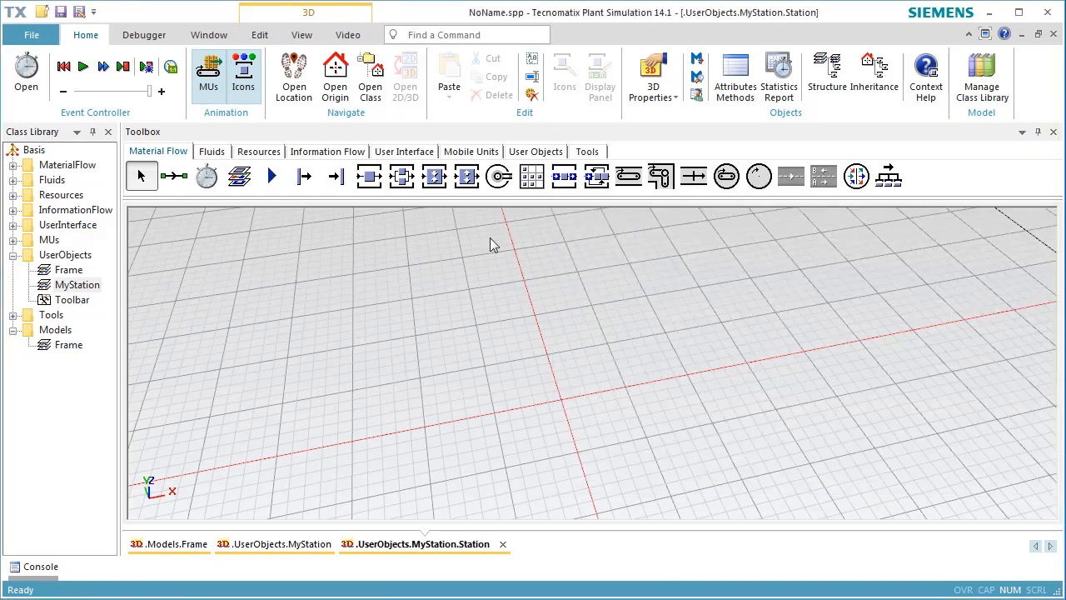
Create a cuboid 1 m wide, 1 m deep and 1 m high and place it near the Station's origin.
click(254, 38)
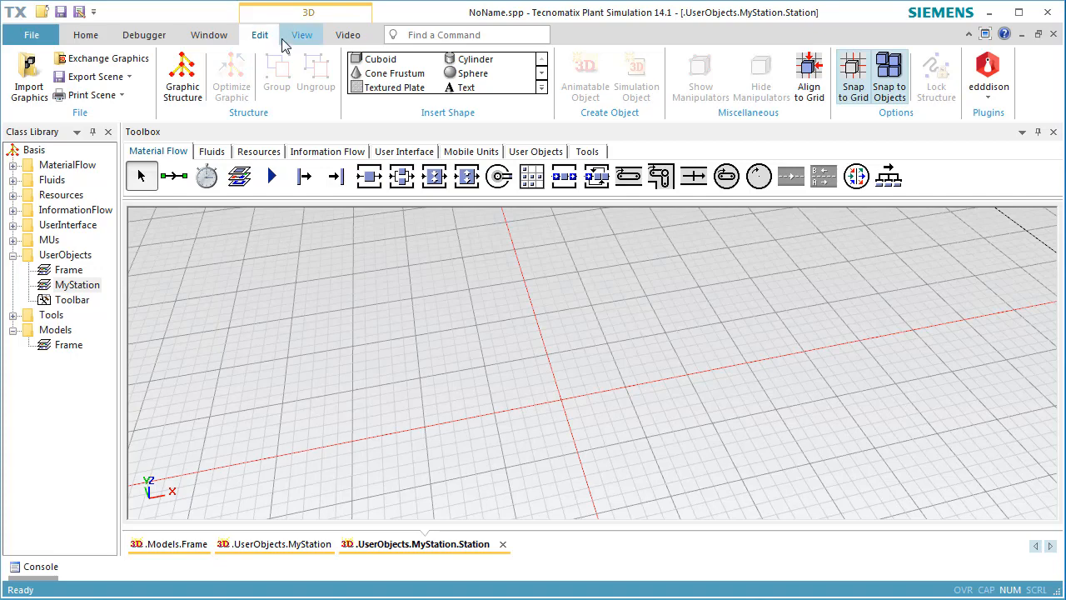
click(377, 61)
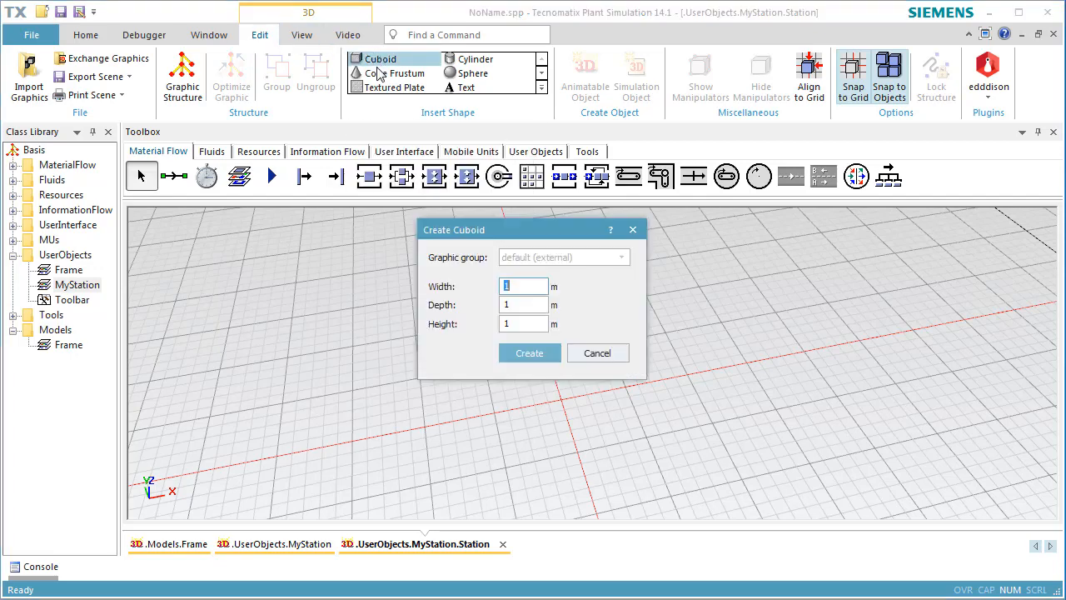
click(521, 360)
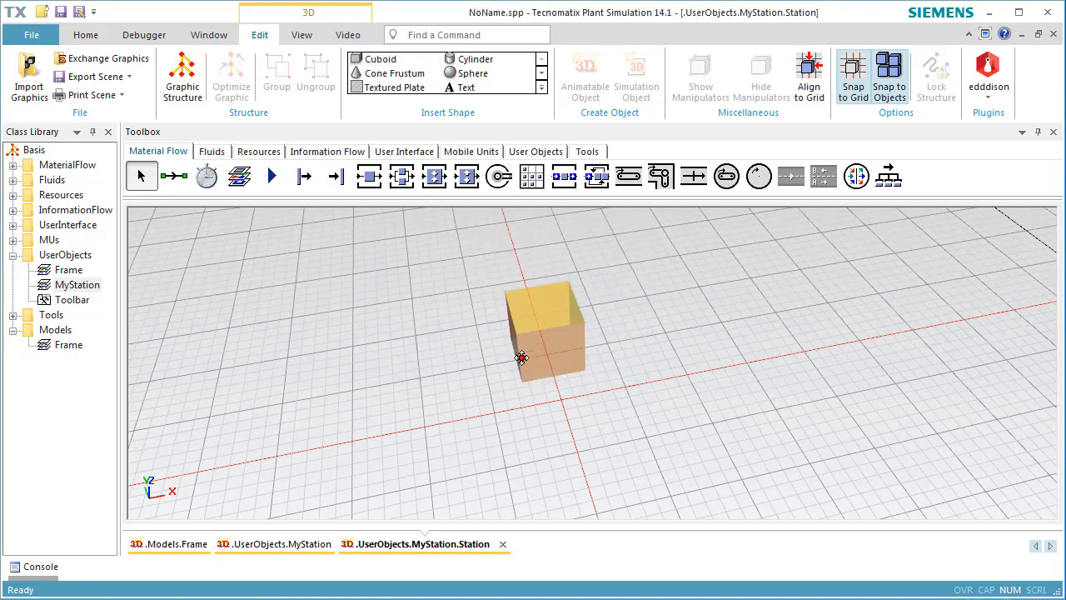
click(550, 398)
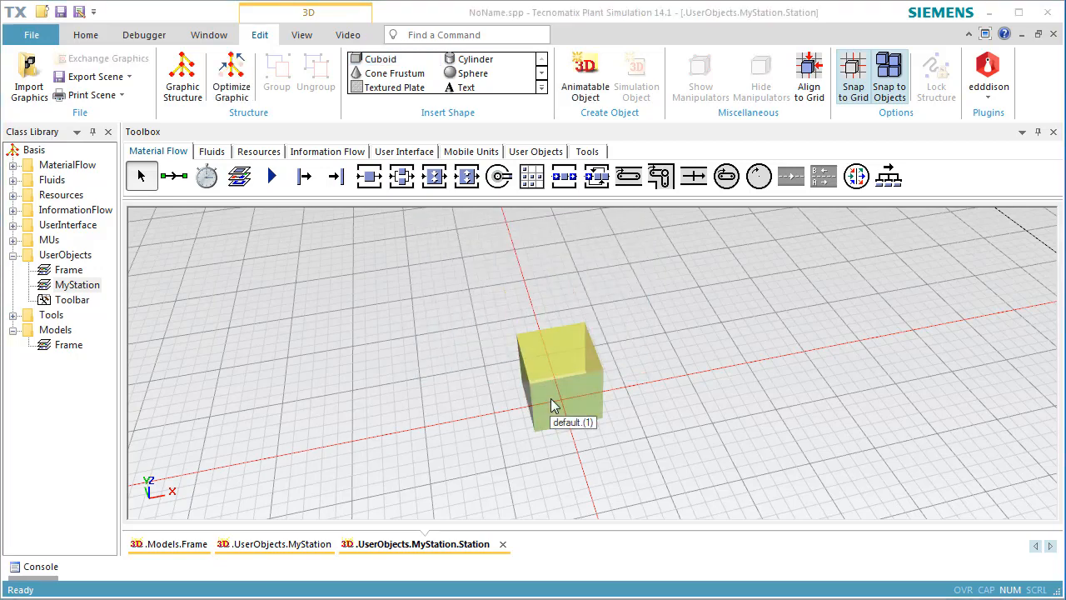
Activate the material of the 1 m cuboid and set its diffuse color to blue.
right_click(550, 399)
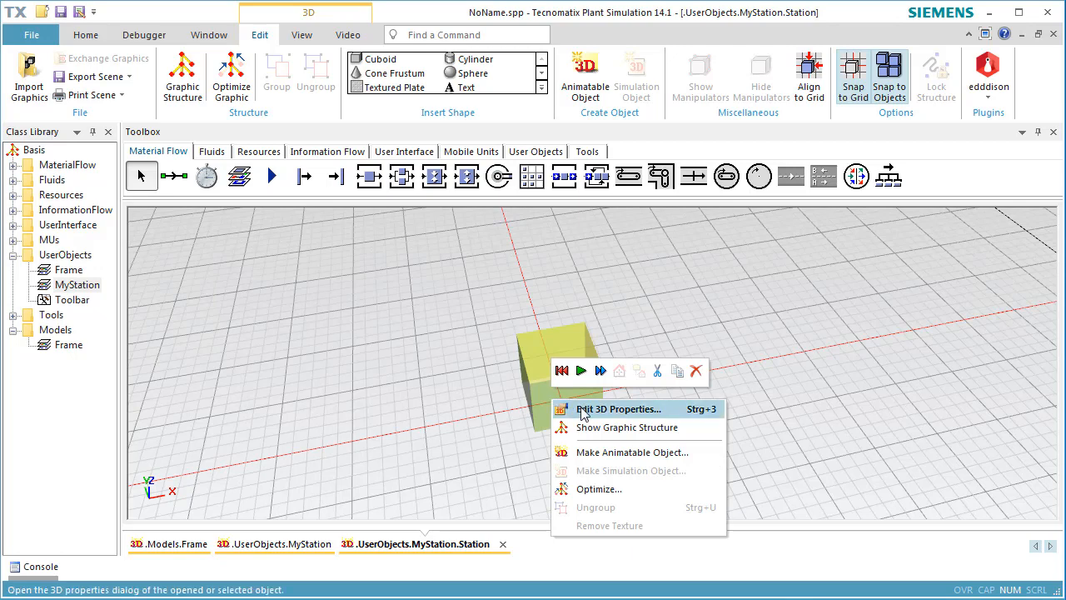
click(584, 409)
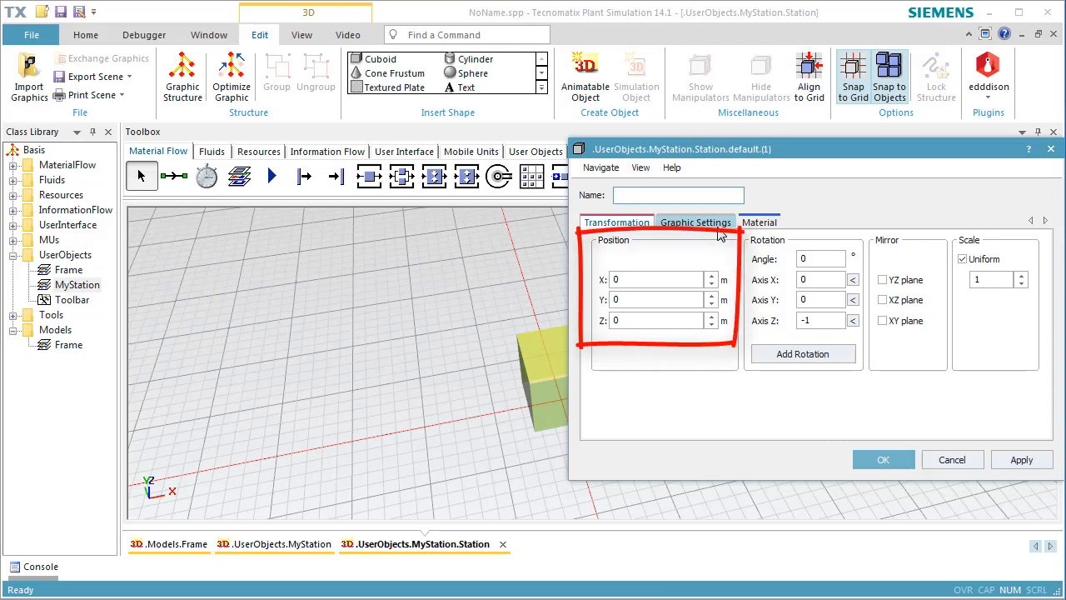
click(752, 225)
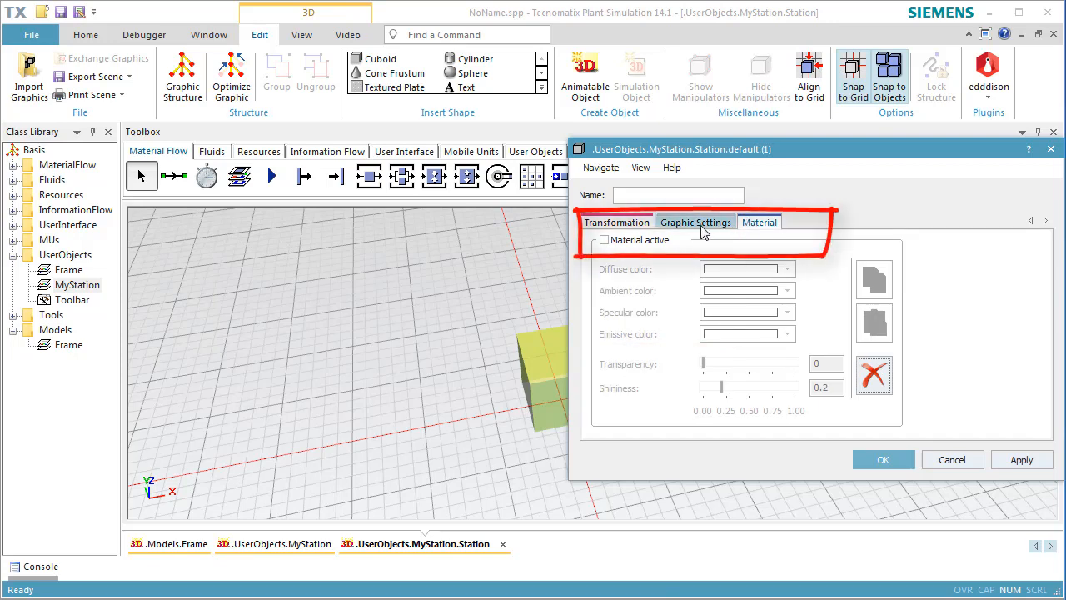
click(604, 240)
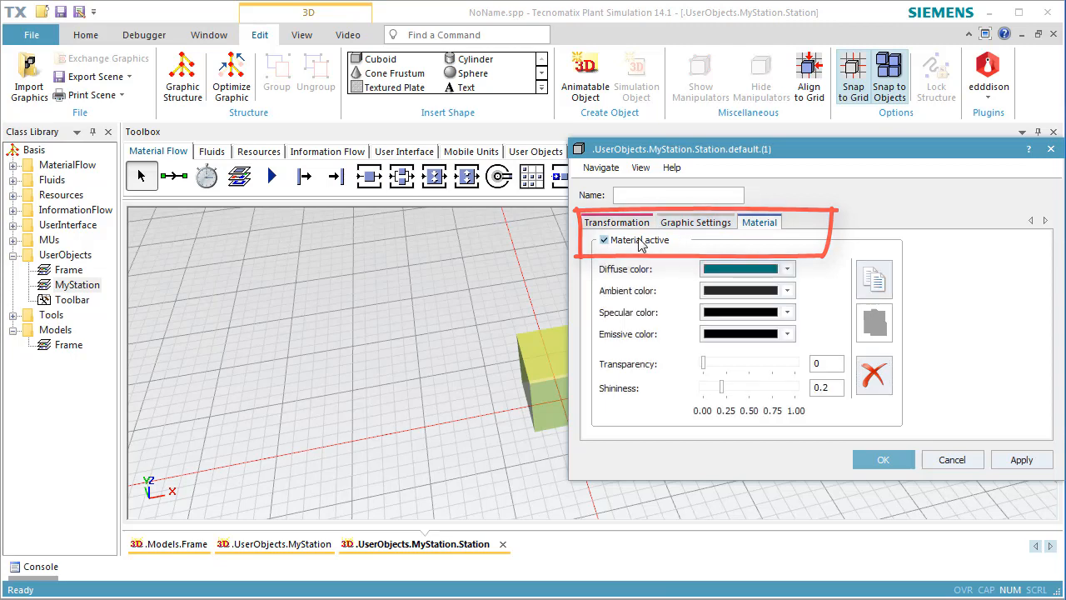
click(787, 268)
click(798, 309)
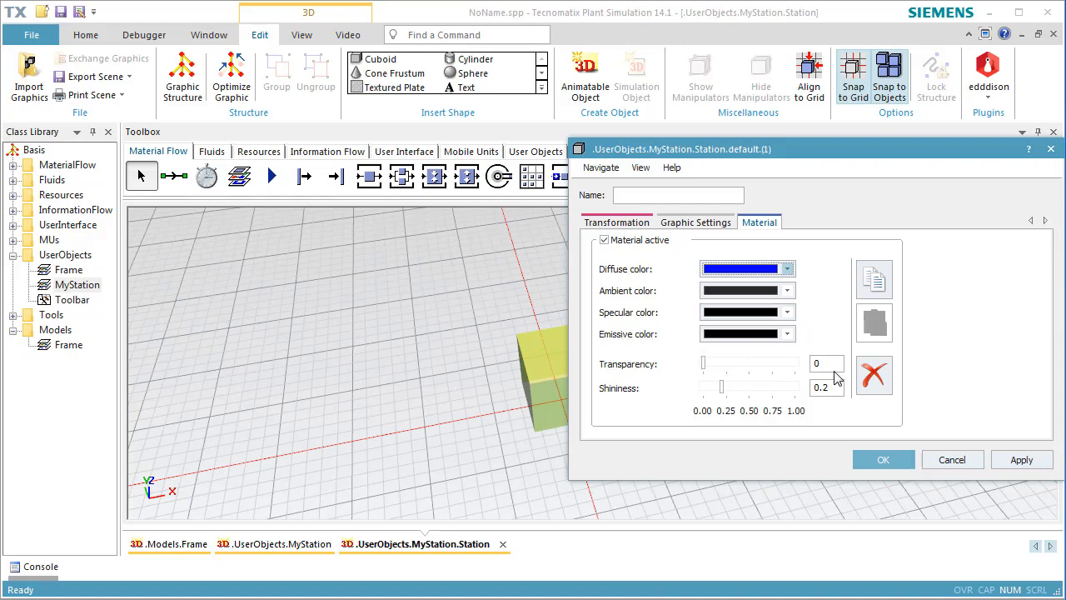
click(870, 461)
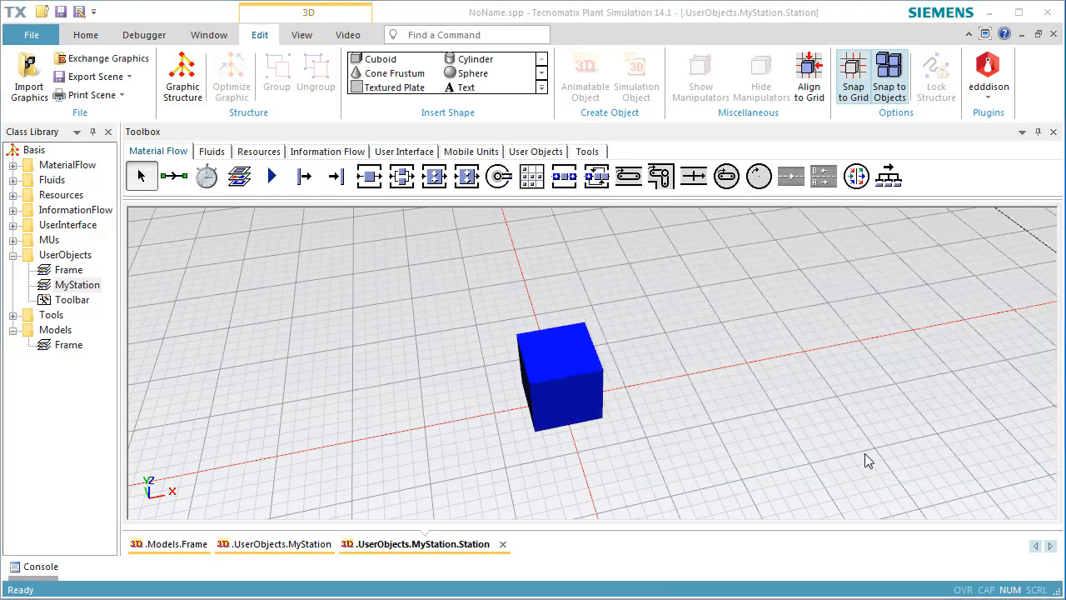
Create a second cuboid 1 m wide, 0.4 m deep and 1 m high and place it behind the blue cuboid.
click(385, 60)
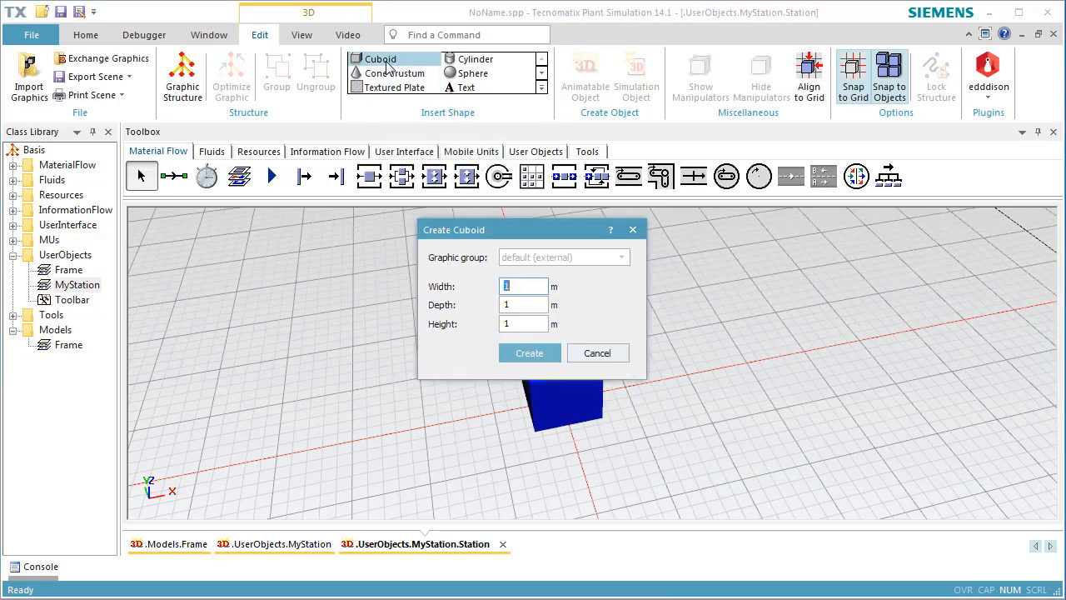
click(528, 305)
text(0.4)
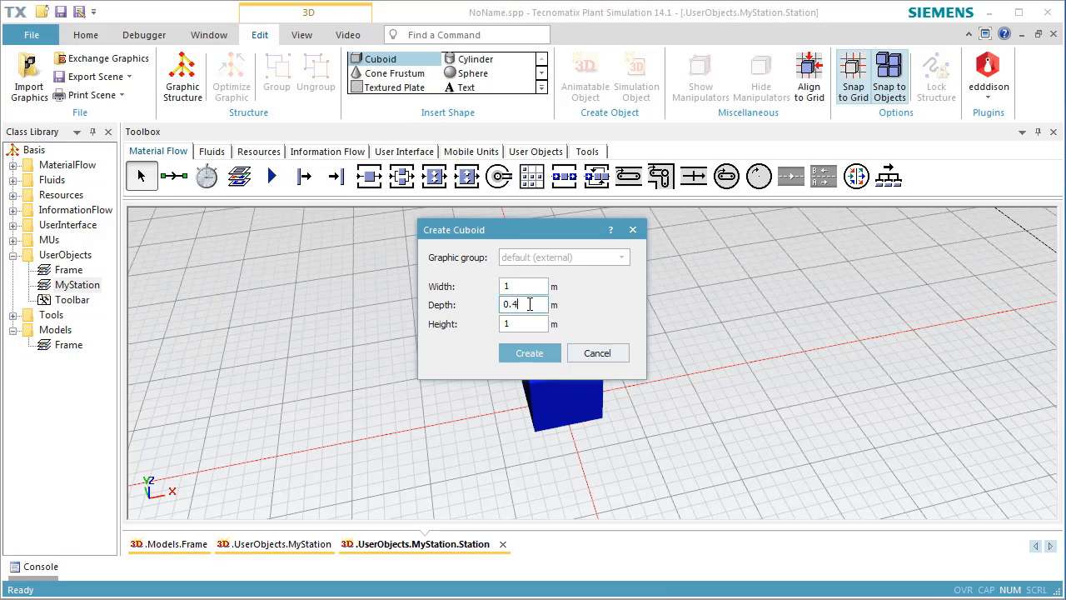
click(552, 352)
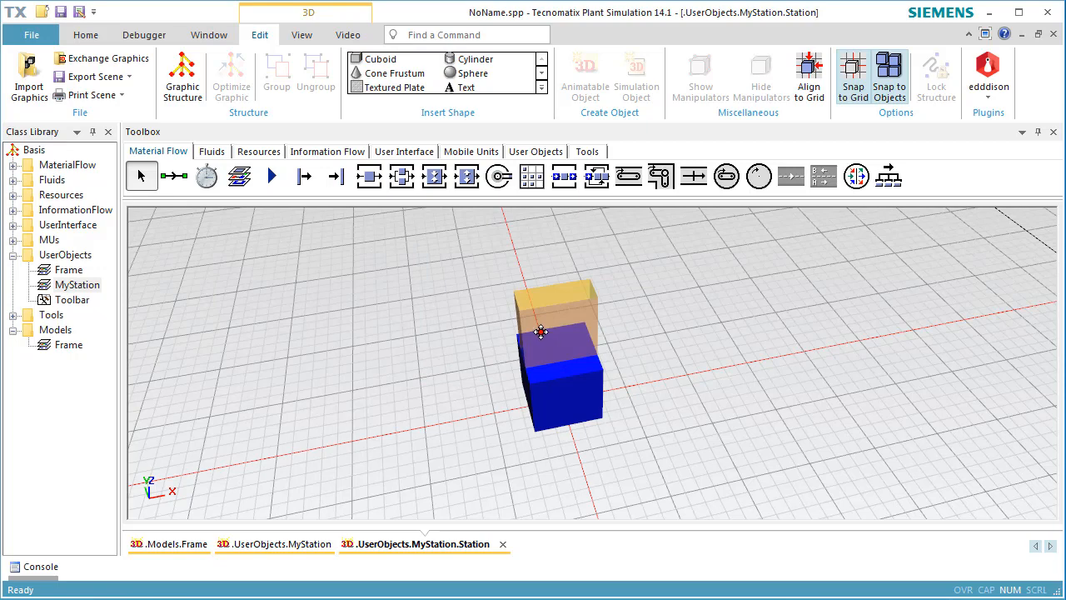
click(538, 327)
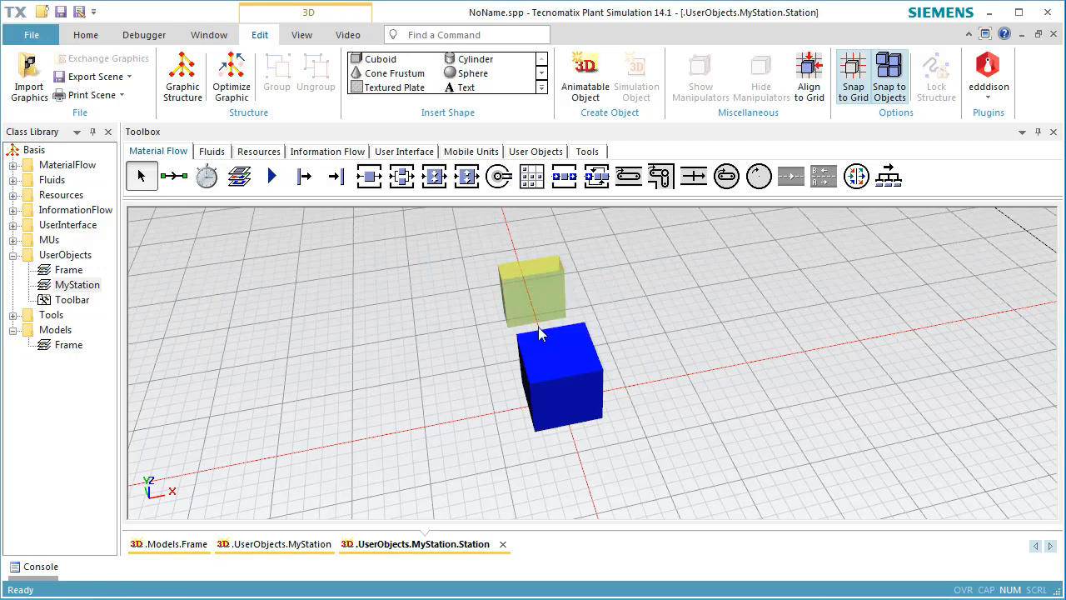
Set the position of the 0.4 m deep cuboid to Y 0.3 m and Z 1 m in its 3D properties.
key(ctrl+3)
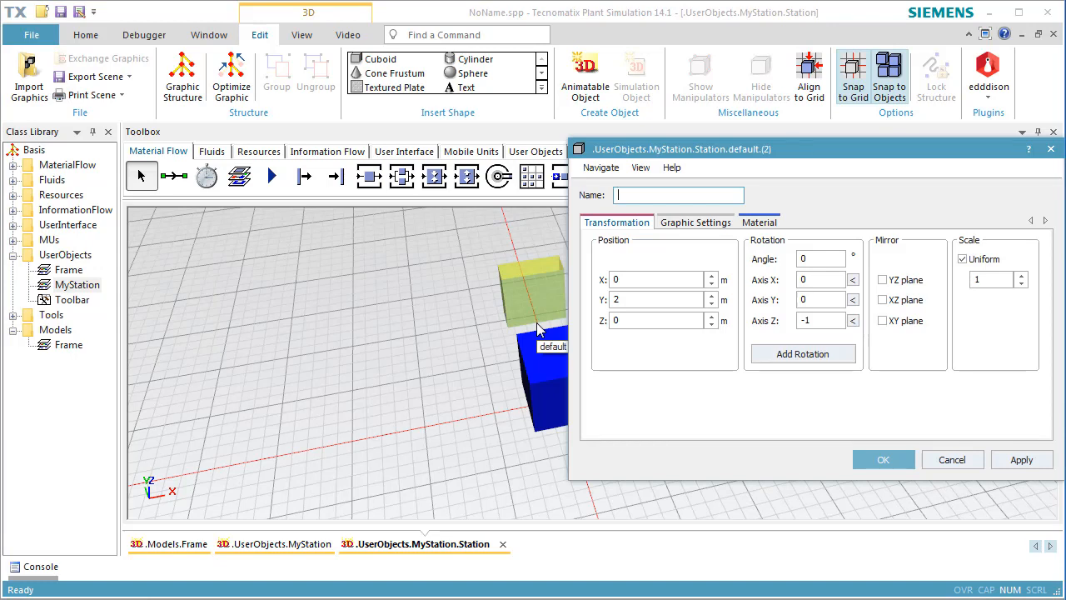
double_click(655, 321)
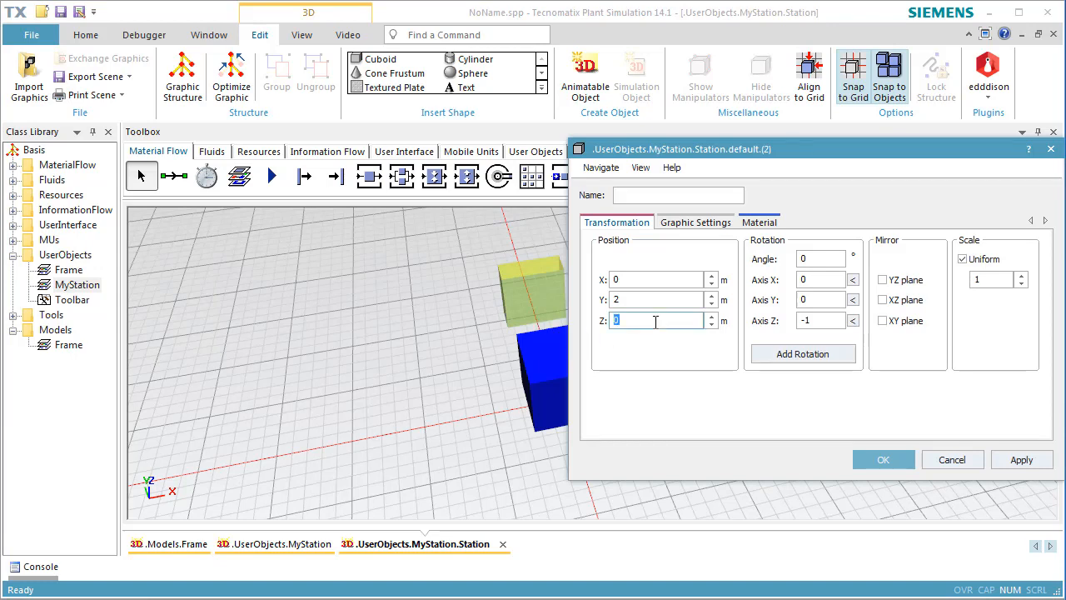
text(1)
double_click(649, 298)
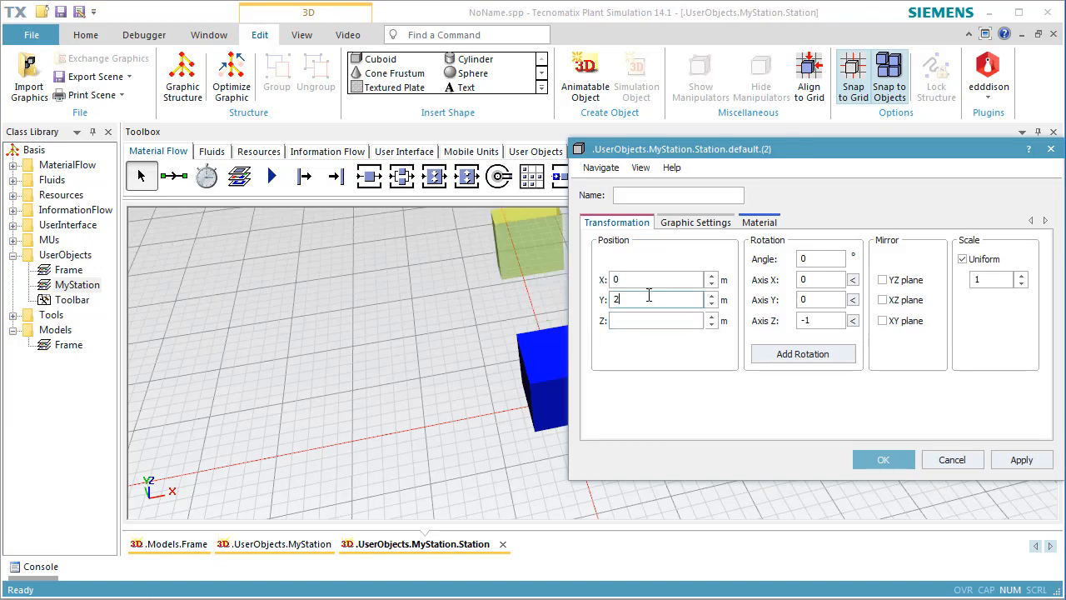
text(00.3)
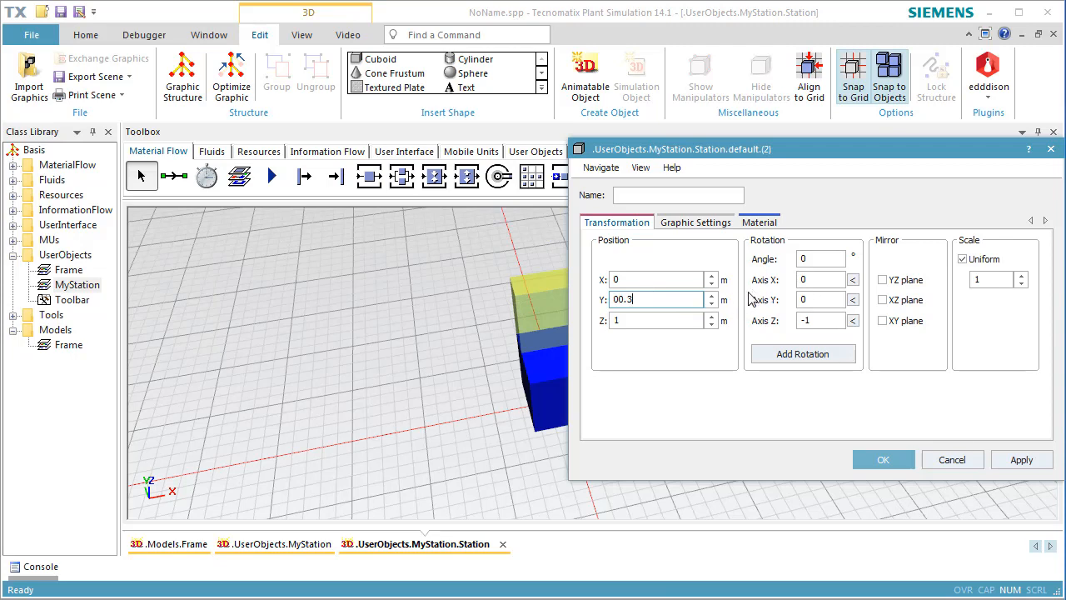
click(687, 320)
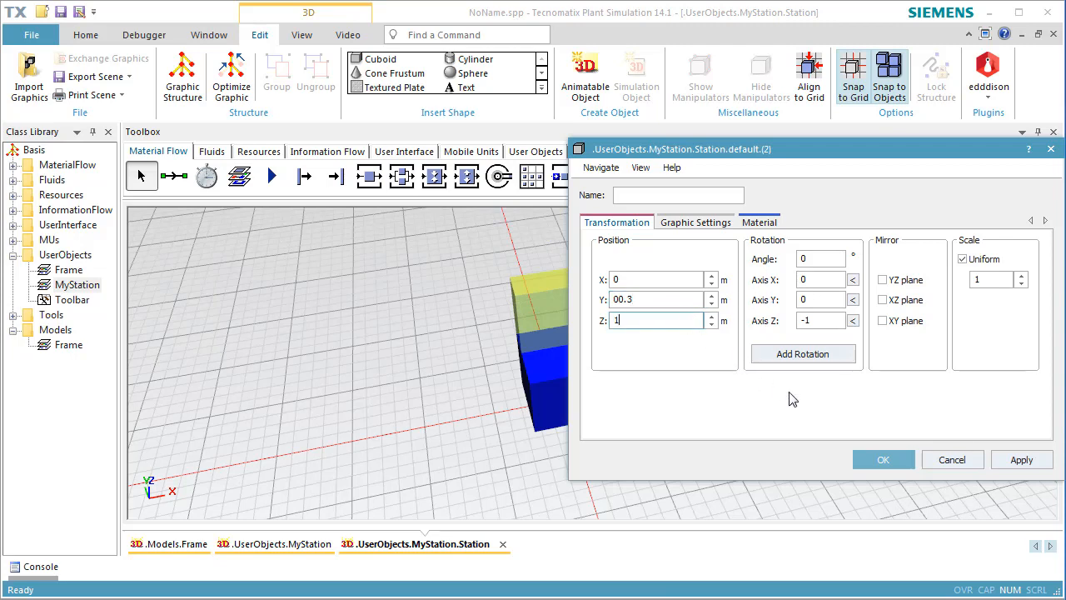
Activate the material of the 0.4 m deep cuboid and set its diffuse color to blue.
click(760, 224)
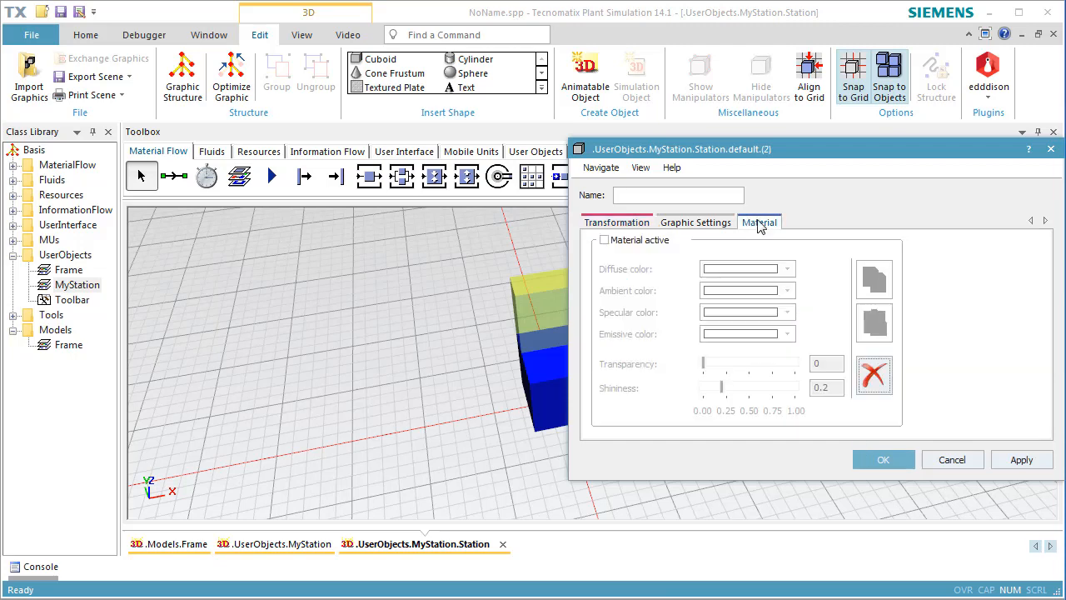
click(658, 242)
click(718, 275)
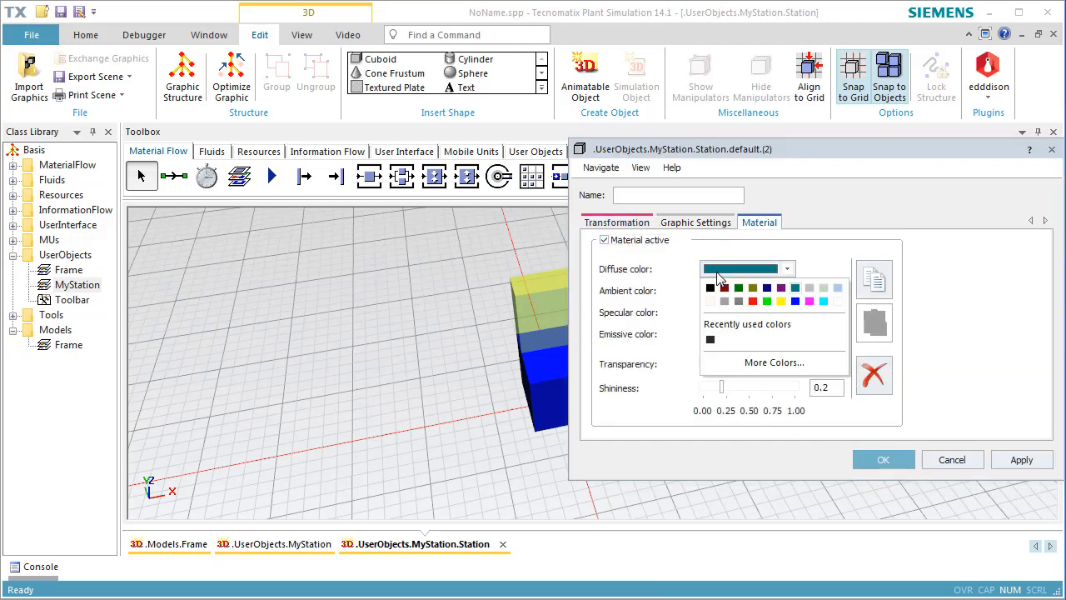
click(794, 301)
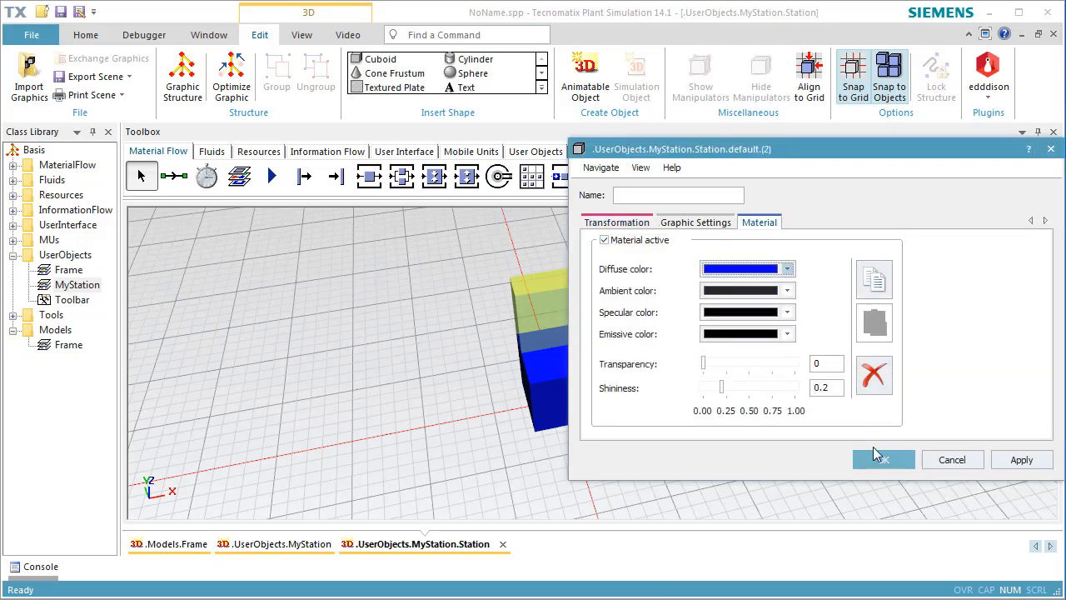
click(878, 460)
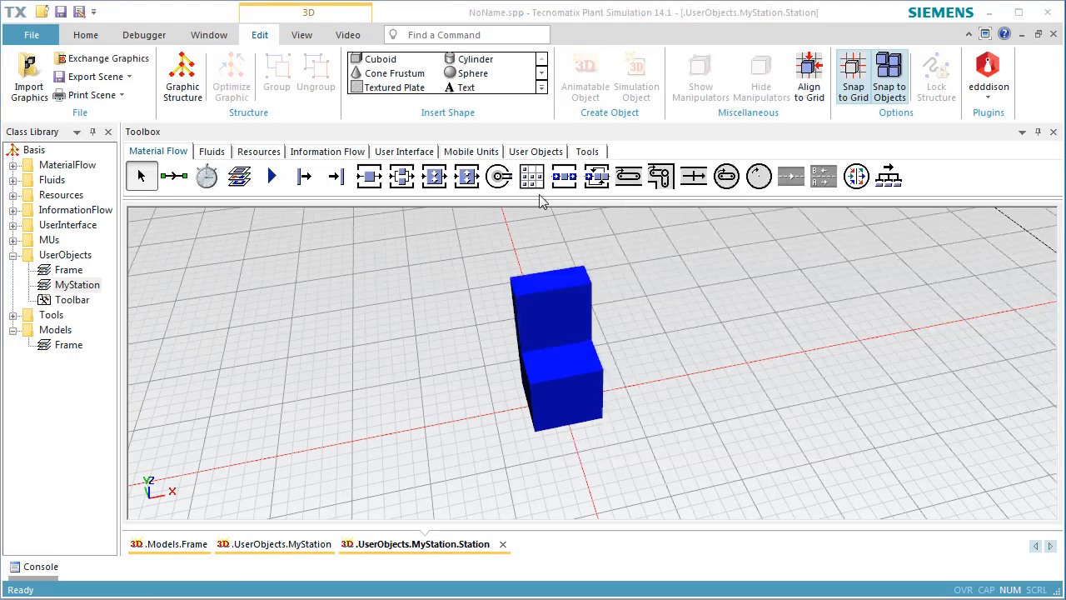
Create a third cuboid 1 m wide, 1 m deep and 0.3 m high and place it near the upper end of the upright cuboid.
click(381, 61)
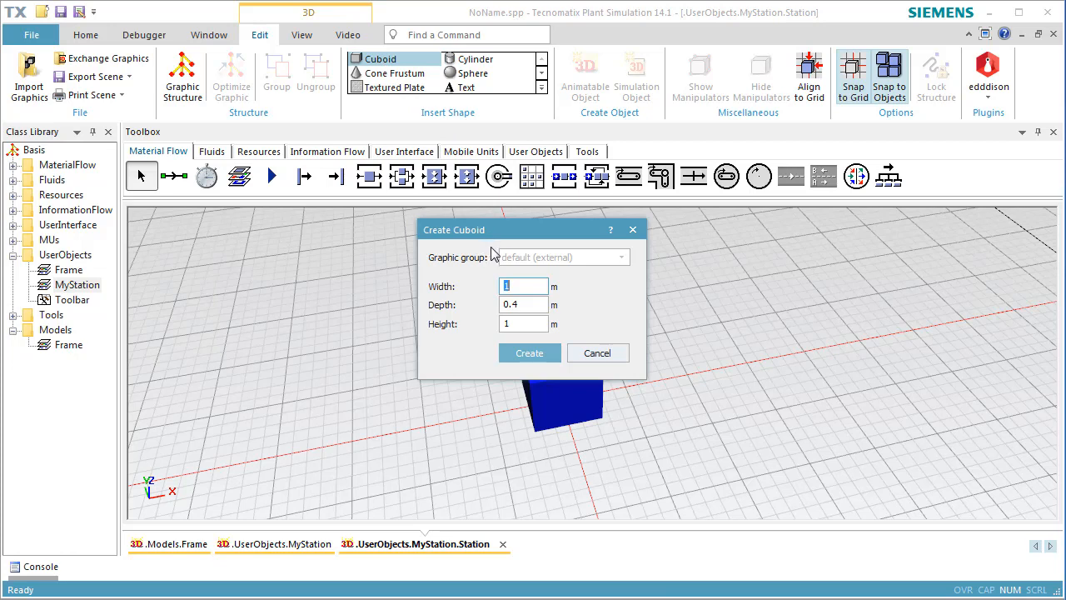
click(542, 306)
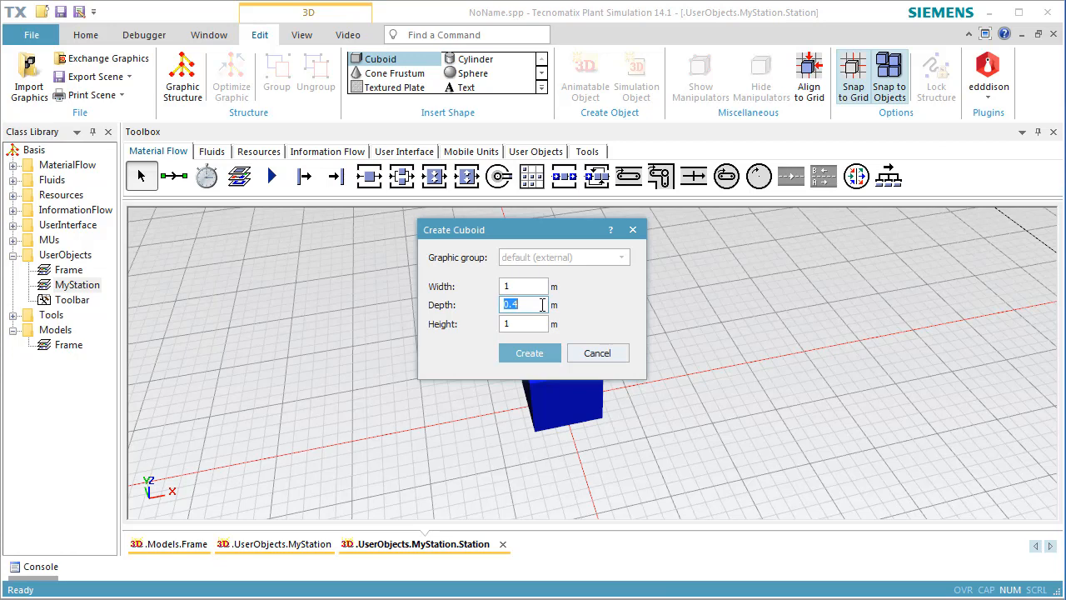
text(1)
click(540, 324)
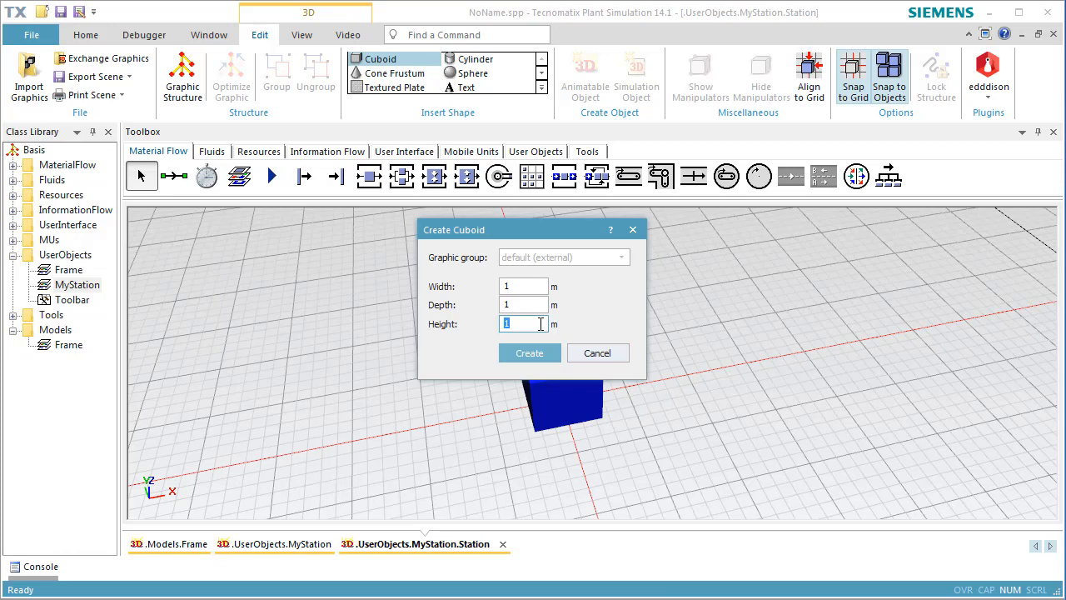
text(0.3)
click(541, 354)
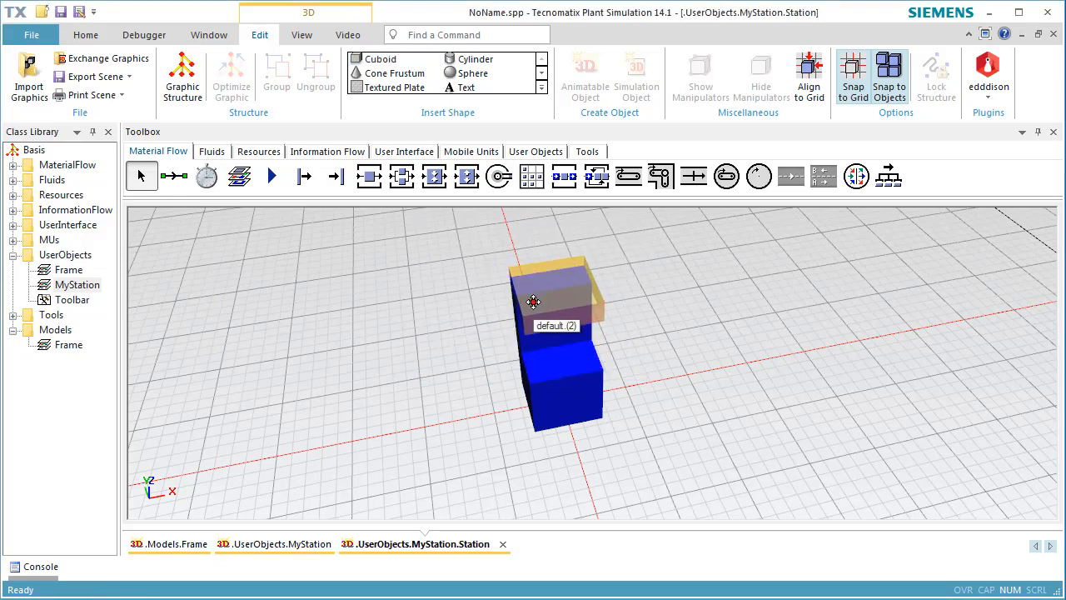
click(535, 302)
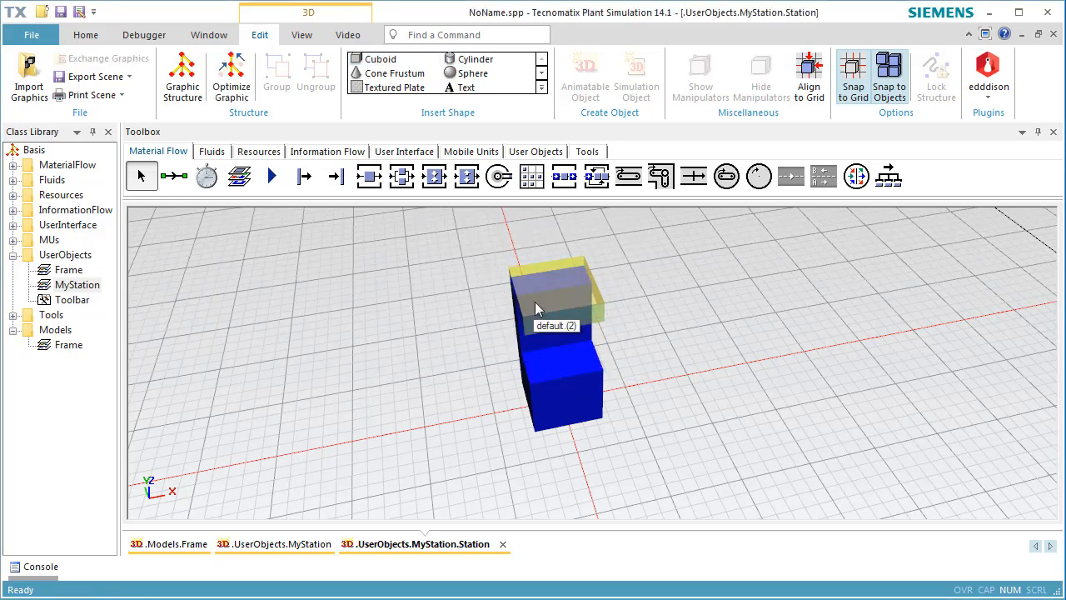
Set the Z position of the 0.3 m high cuboid to 2 m in its 3D properties.
right_click(591, 318)
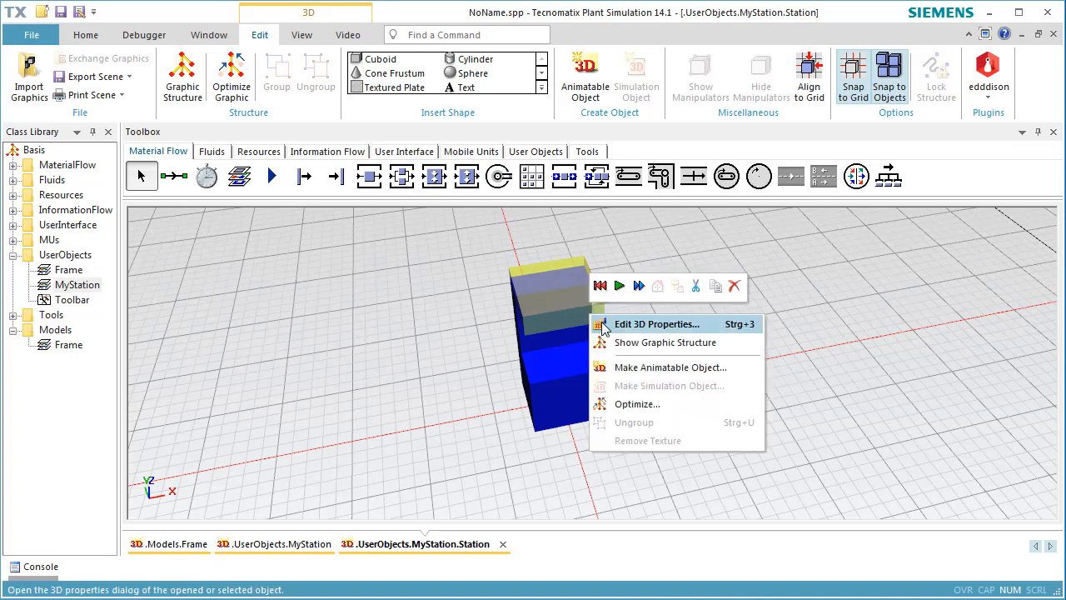
click(603, 324)
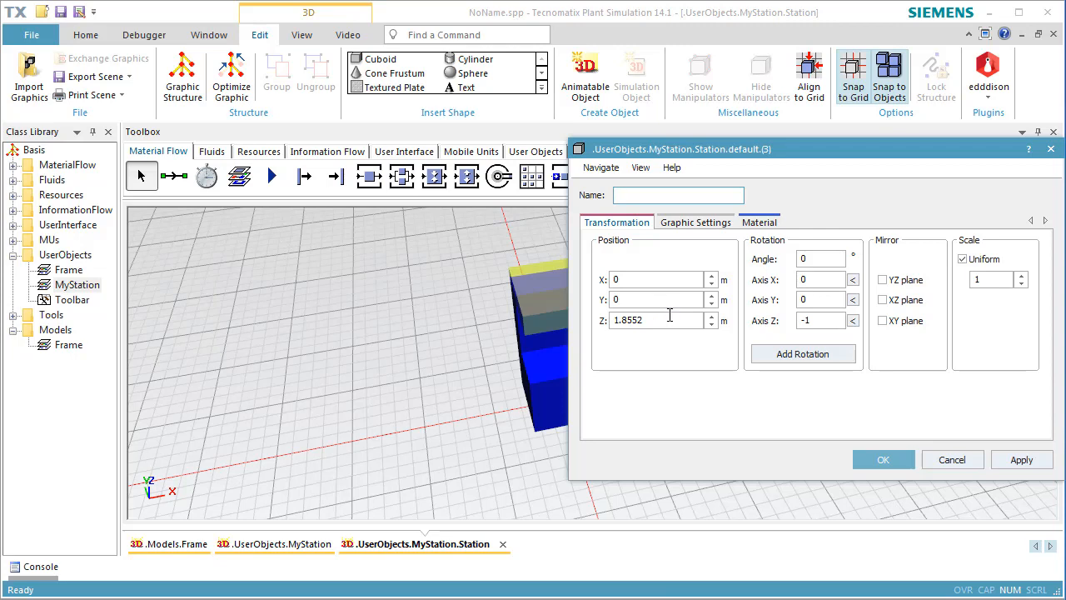
double_click(668, 316)
text(2)
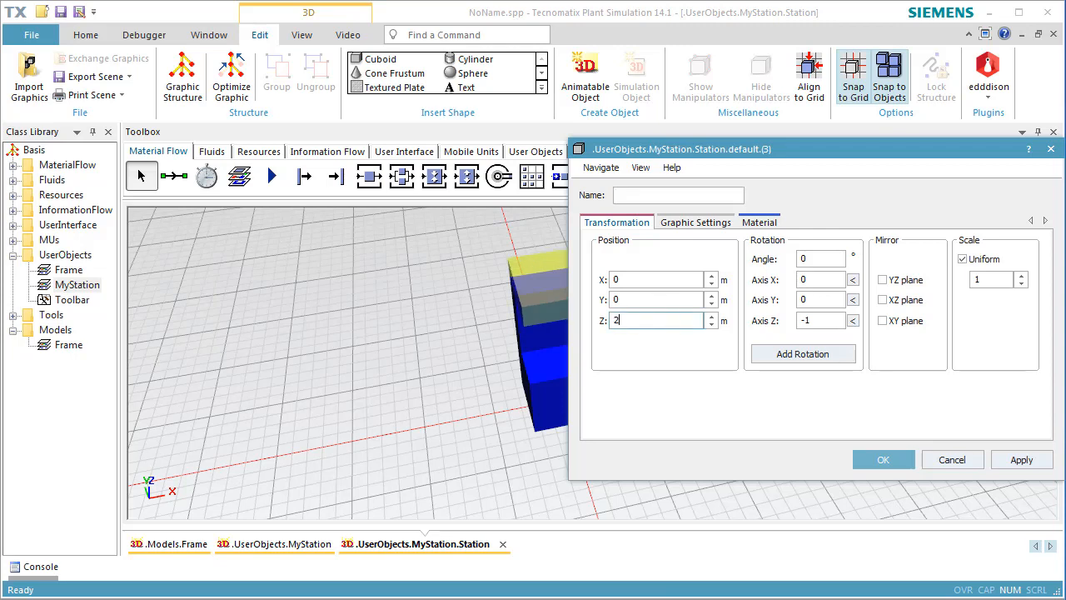
Activate the material of the 0.3 m high cuboid and set its diffuse color to blue.
click(757, 222)
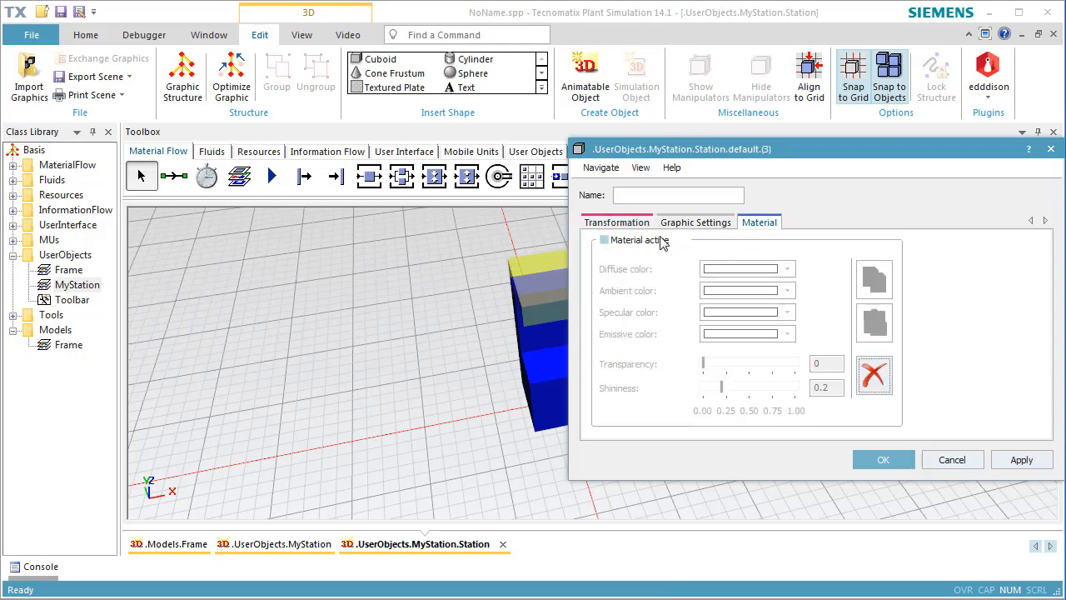
click(662, 241)
click(706, 269)
click(734, 287)
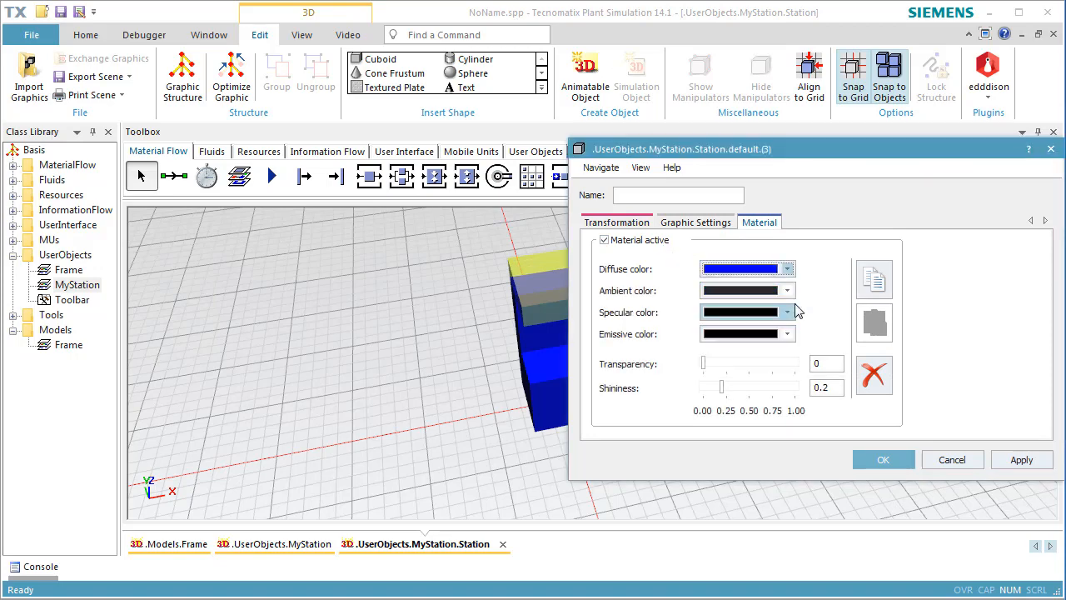
click(870, 458)
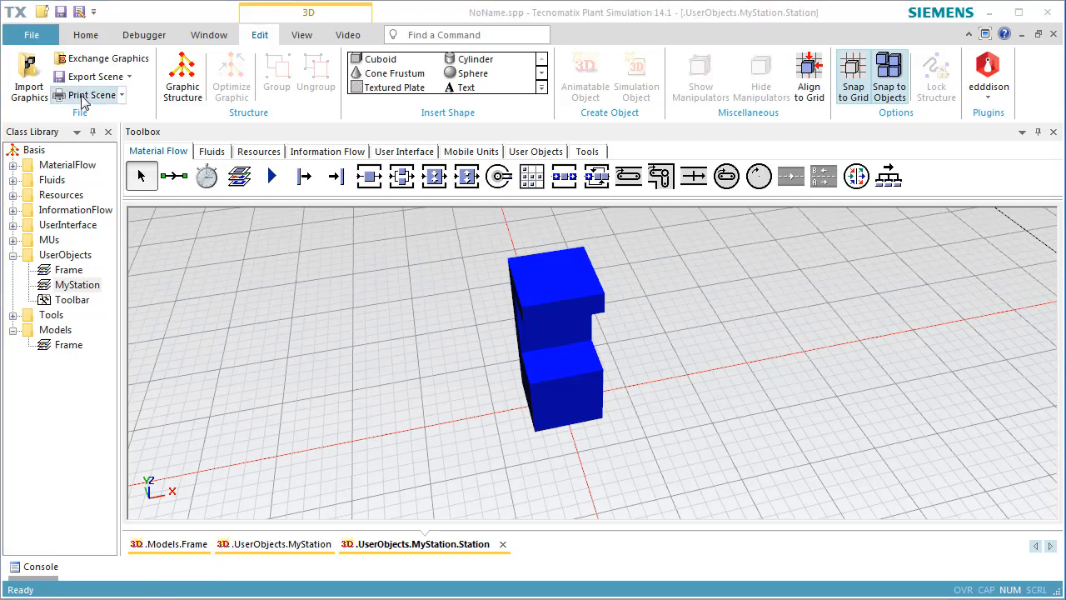
Import Drill.iges from the 3 D Objekte folder on drive D and insert it beside the cuboids, positioned as shown in the view with Z-axis up.
click(30, 77)
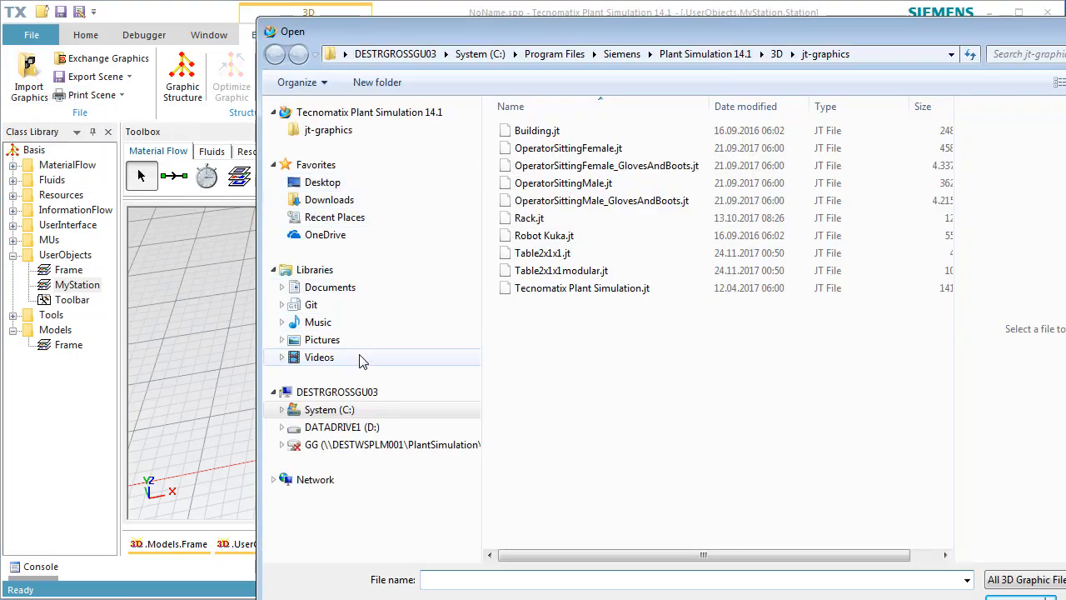
click(366, 428)
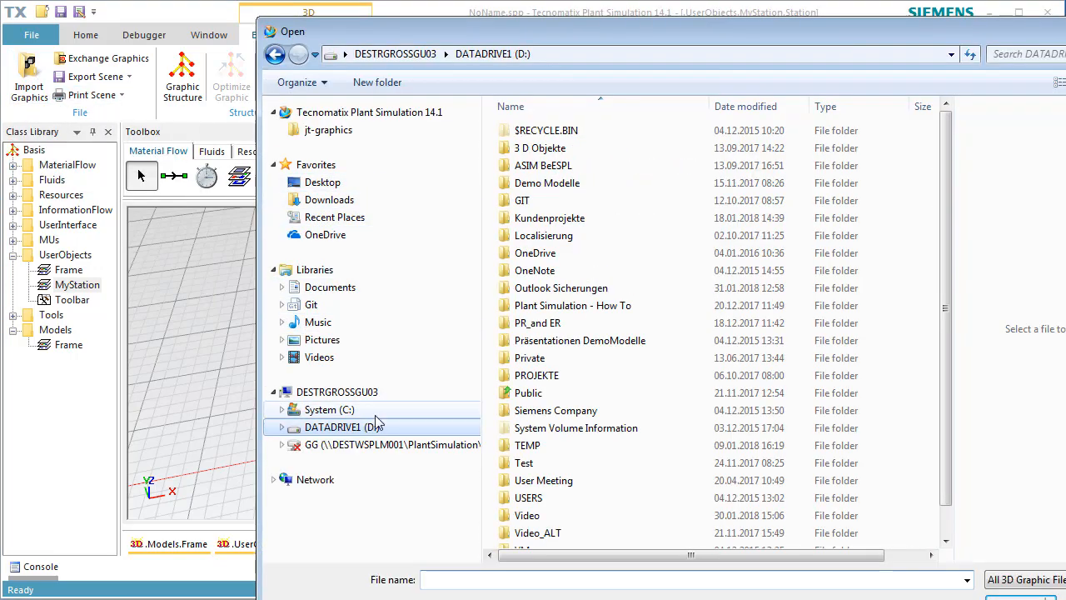
double_click(538, 149)
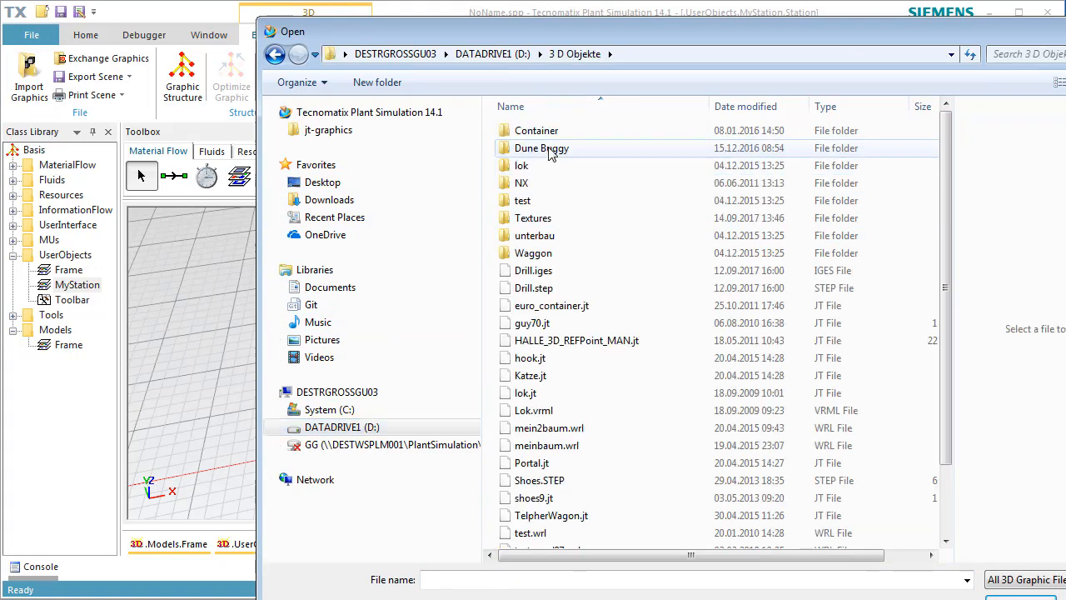
double_click(534, 273)
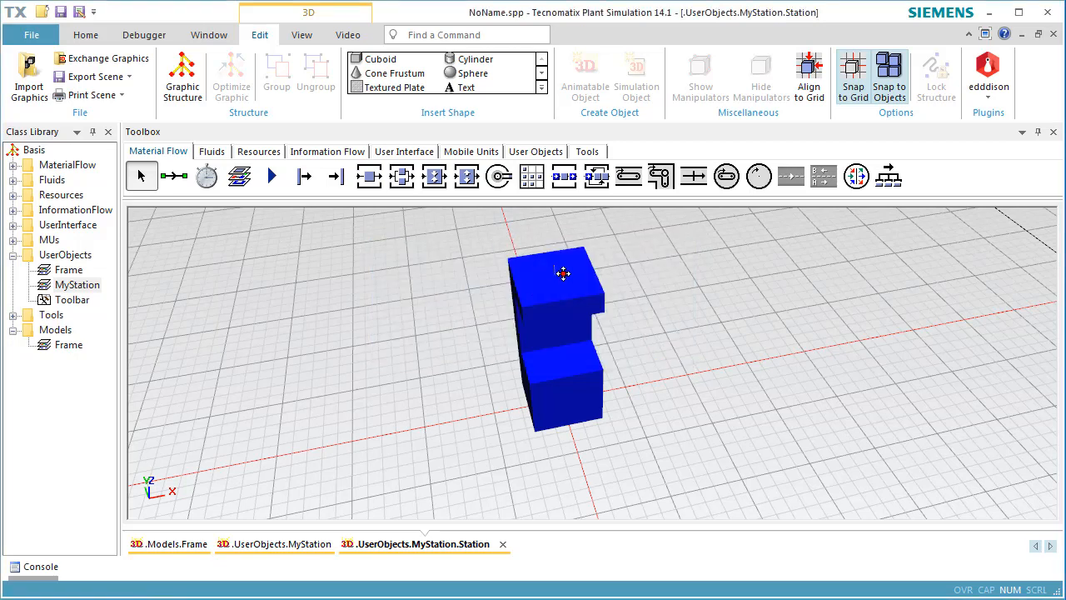
click(655, 331)
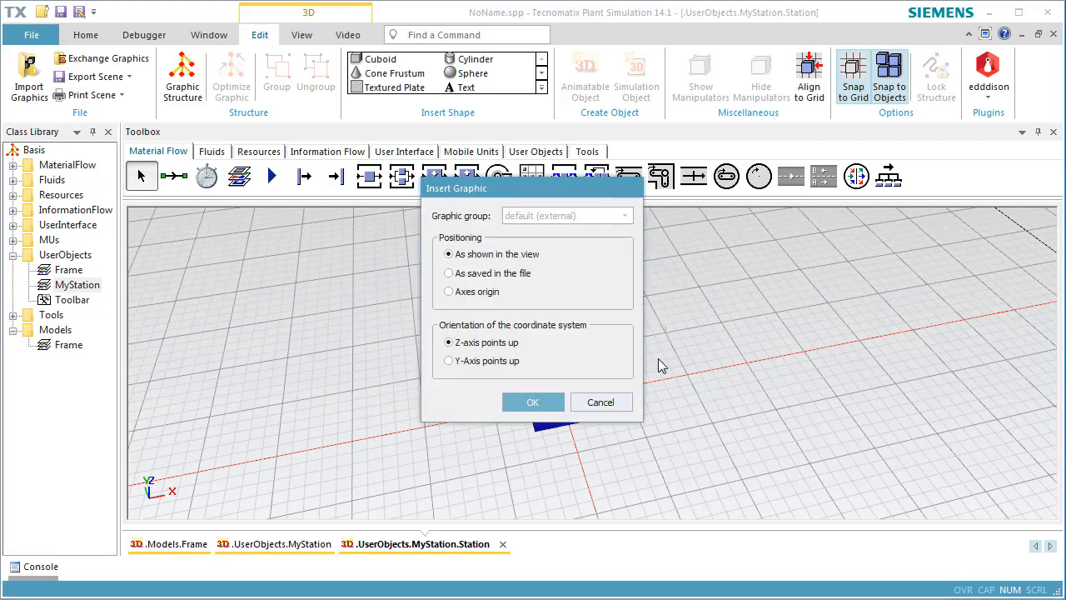
click(533, 404)
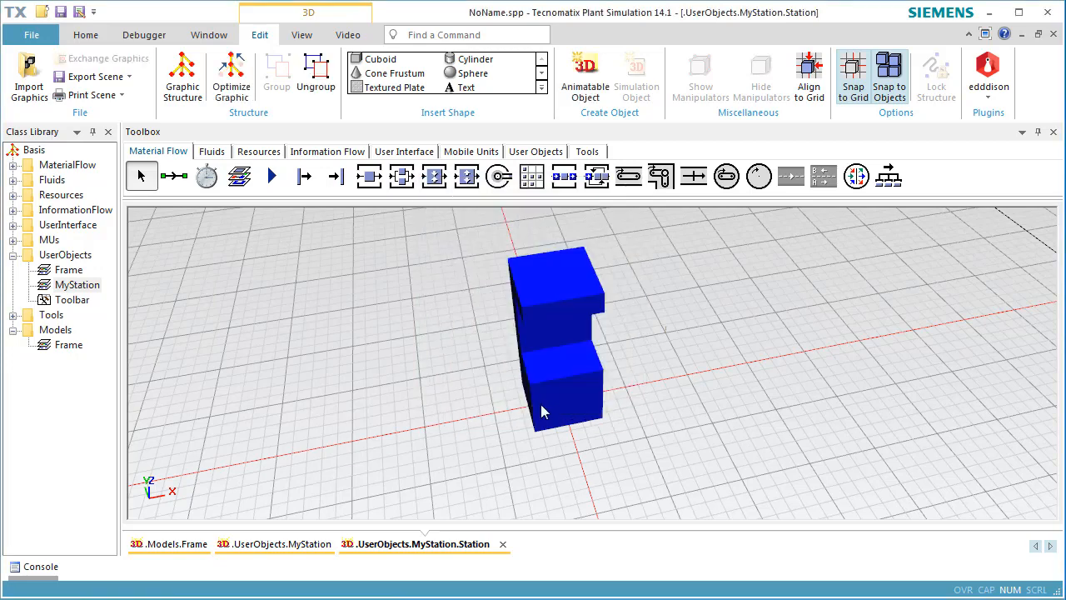
Enter position X 0, Y 0 and Z 2 m in the 3D properties of the imported drill.
scroll(679, 342, up, 8)
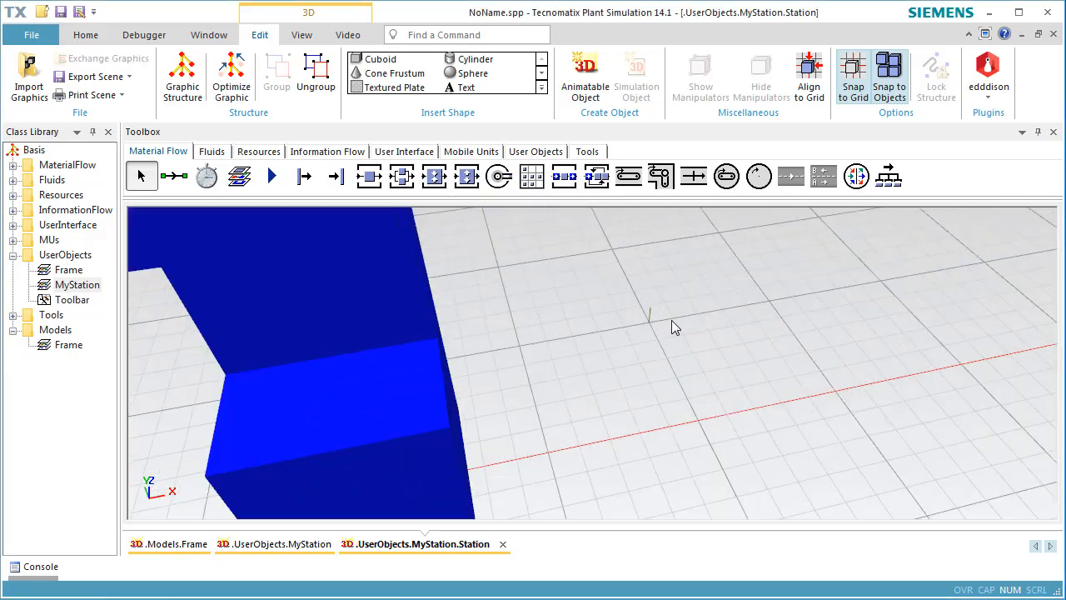
key(ctrl+3)
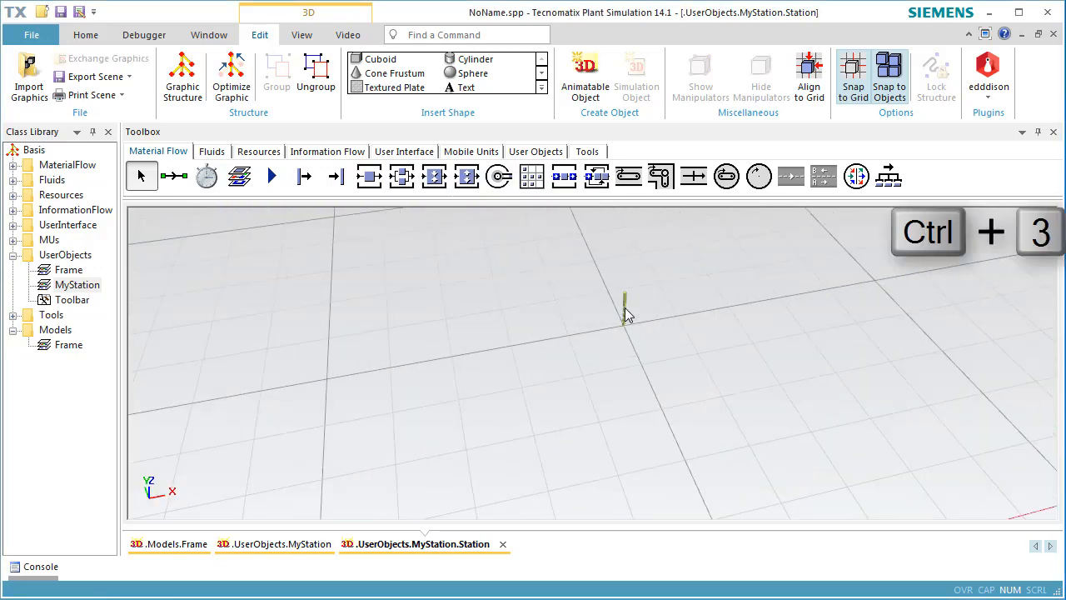
double_click(625, 314)
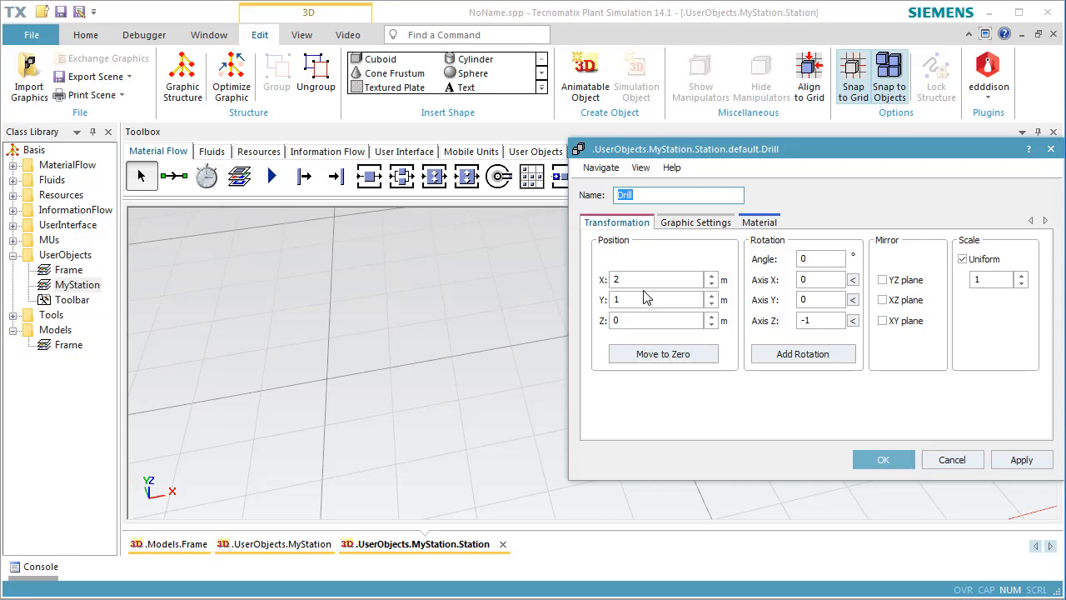
click(645, 281)
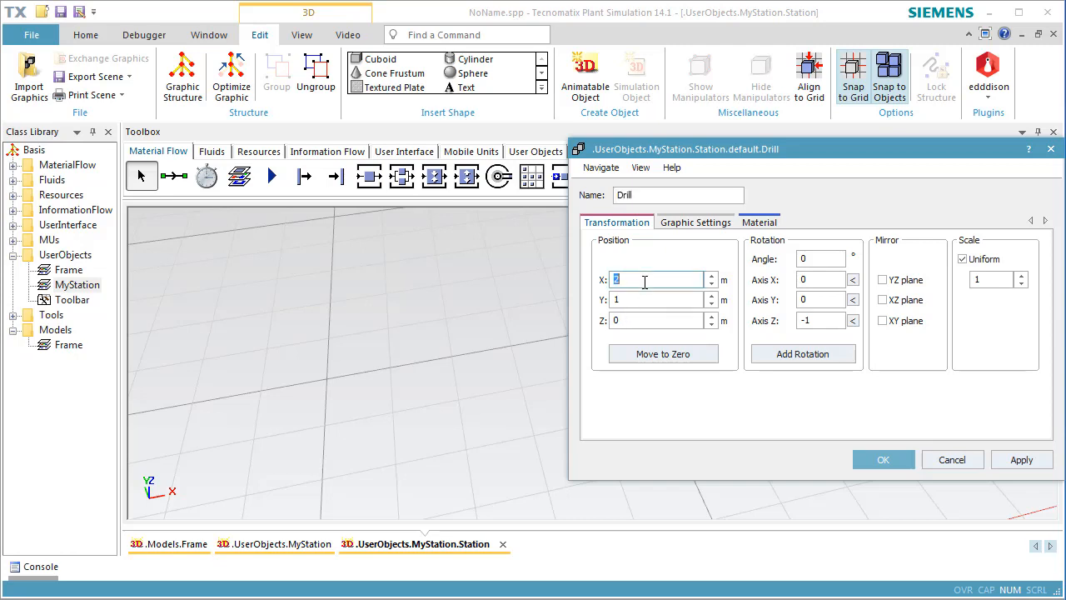
text(0)
click(639, 299)
text(0)
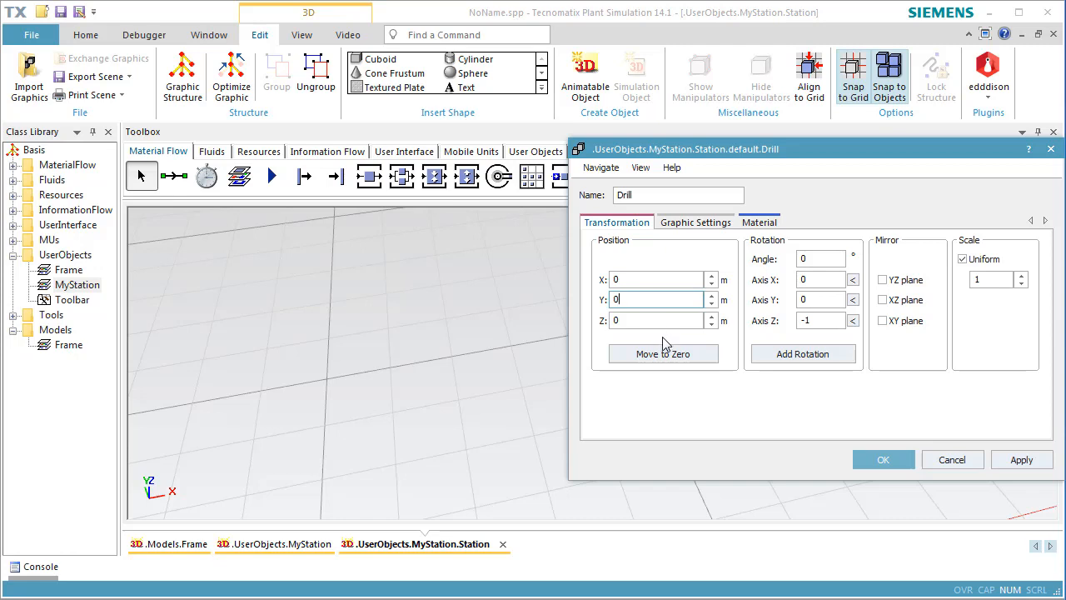
click(644, 320)
text(2)
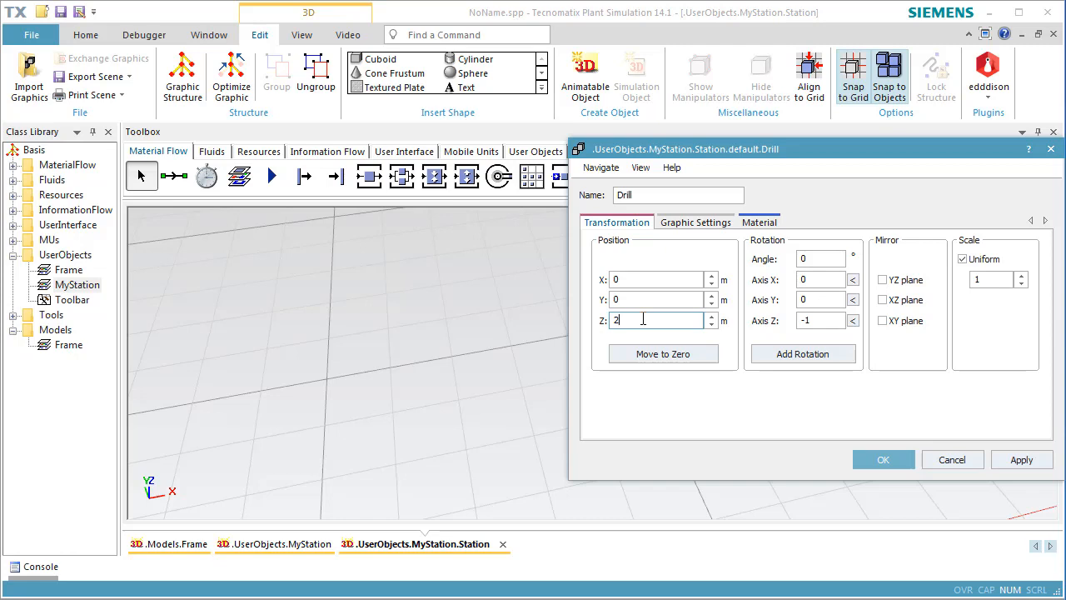
Set the drill's uniform scale to 5 and accept its 3D properties.
click(994, 279)
double_click(994, 279)
text(5)
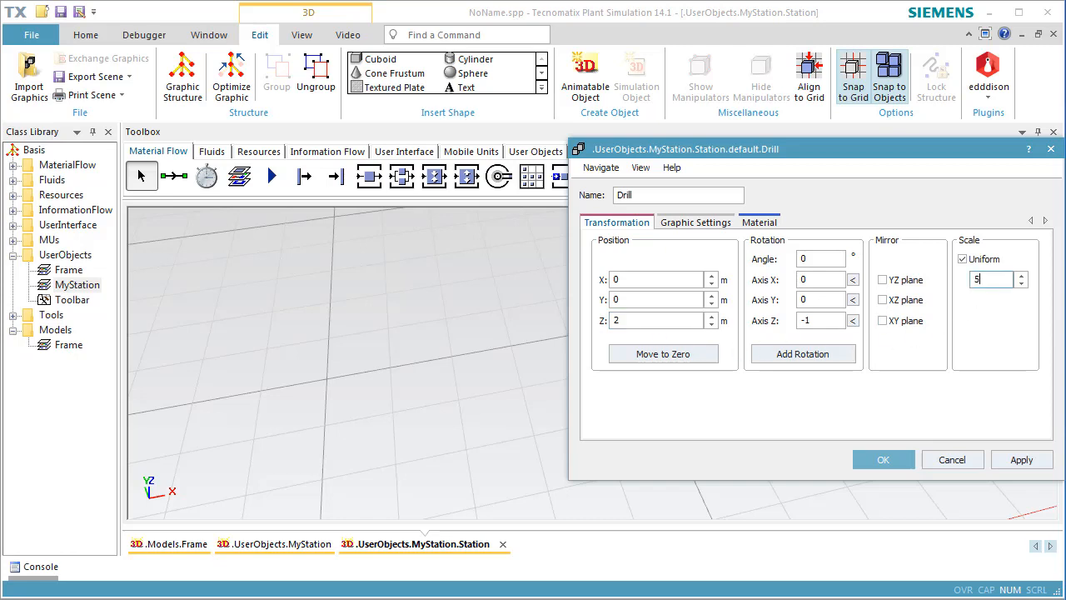
click(891, 457)
scroll(664, 401, down, 5)
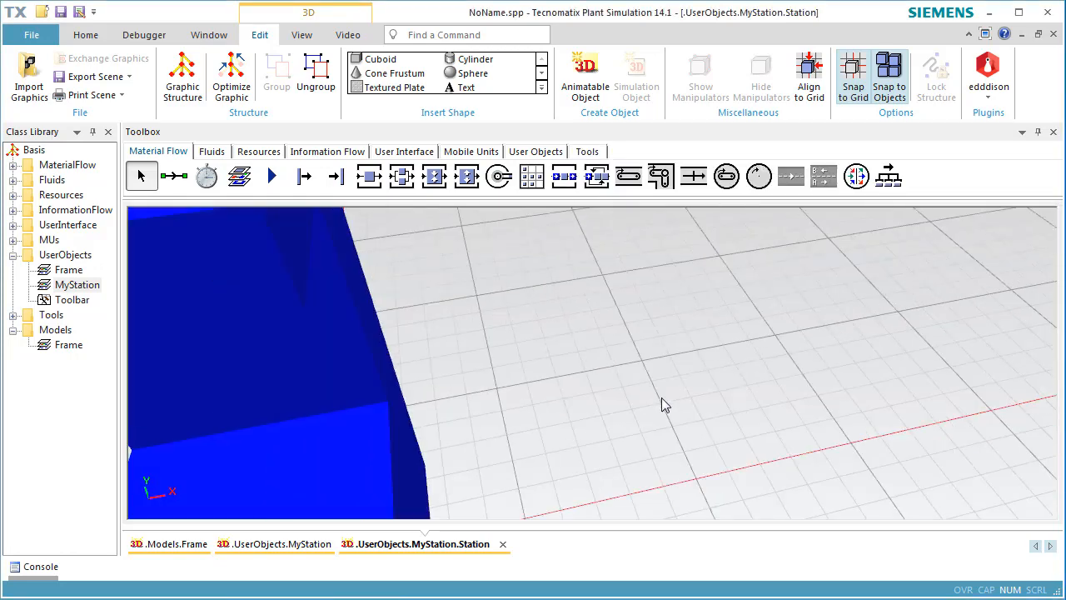
click(654, 392)
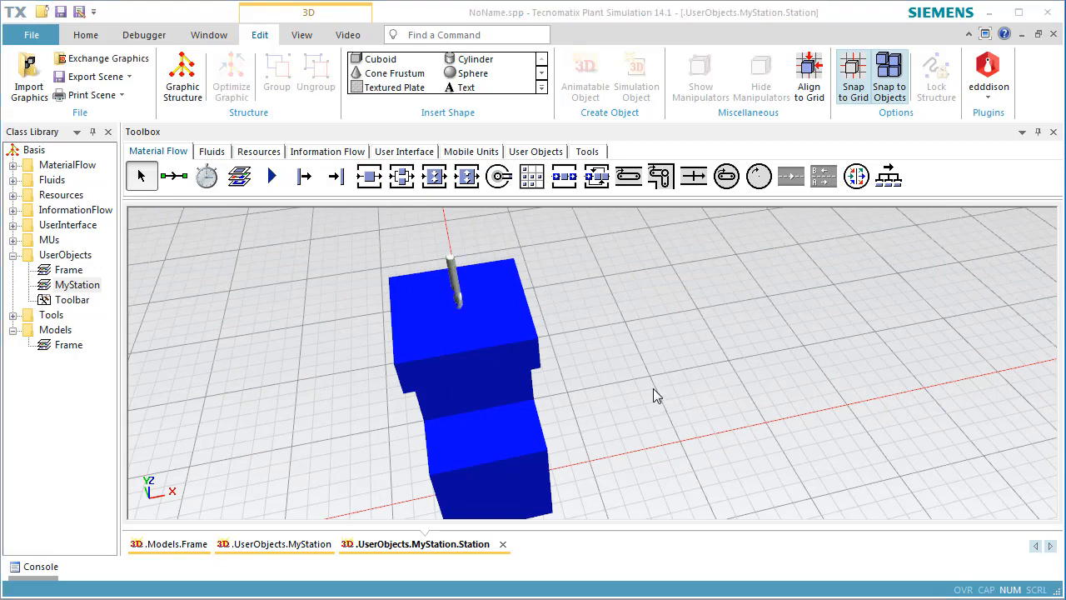
Make the drill an animatable object named Drill at its current position, and close the Station's 3D graphics window.
click(451, 275)
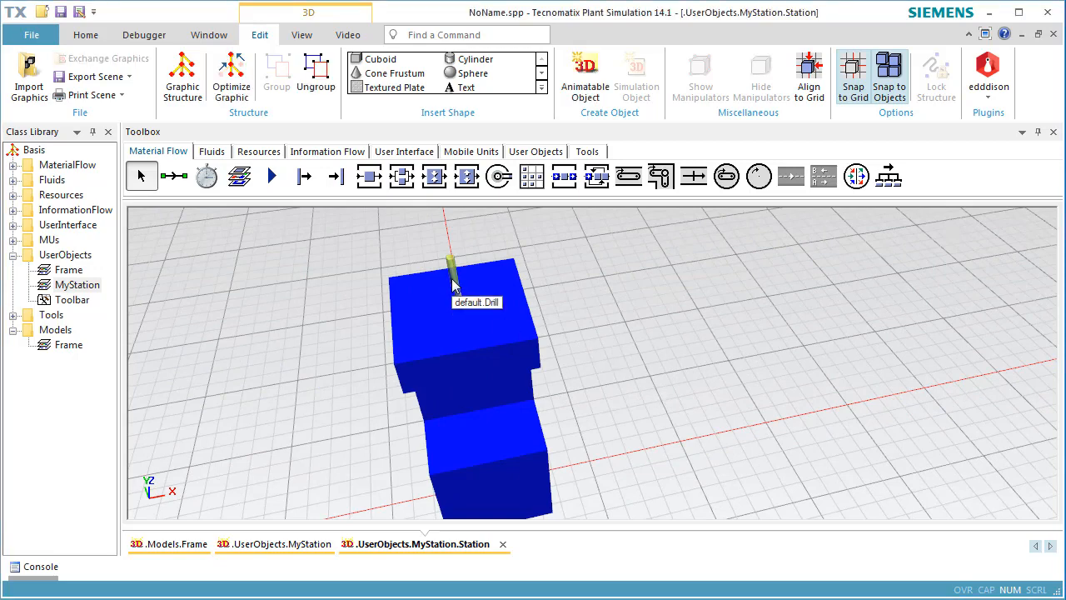
right_click(453, 277)
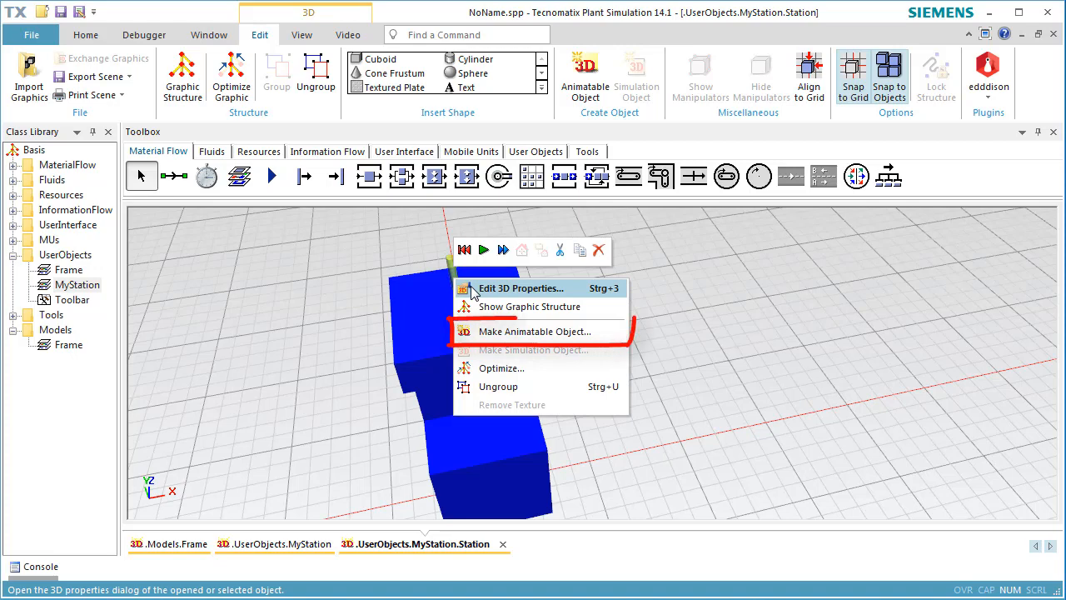
click(488, 332)
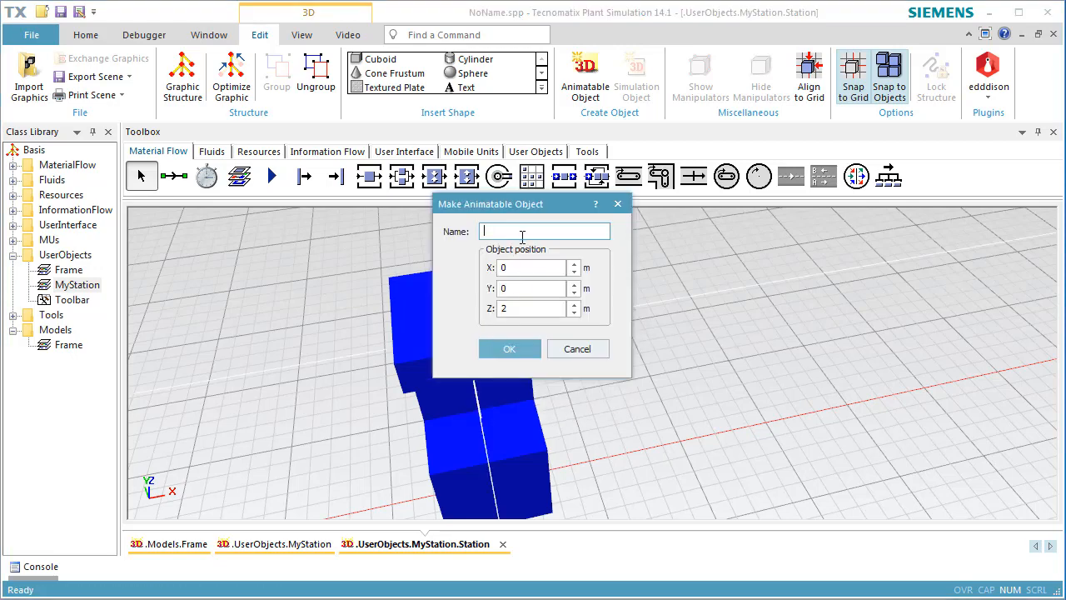
text(Drill)
drag(550, 205, 660, 227)
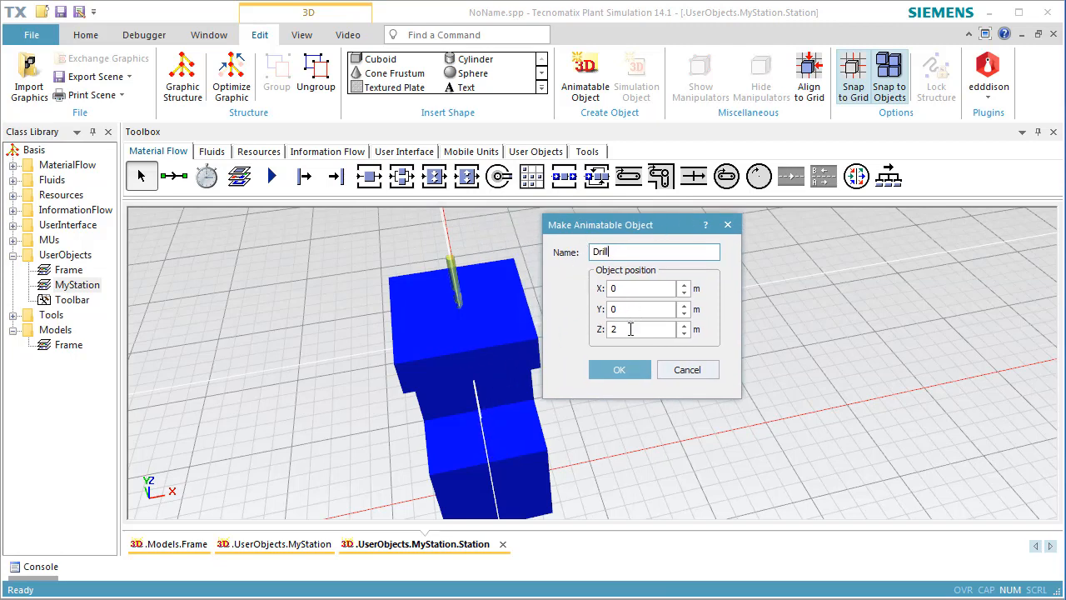
click(619, 369)
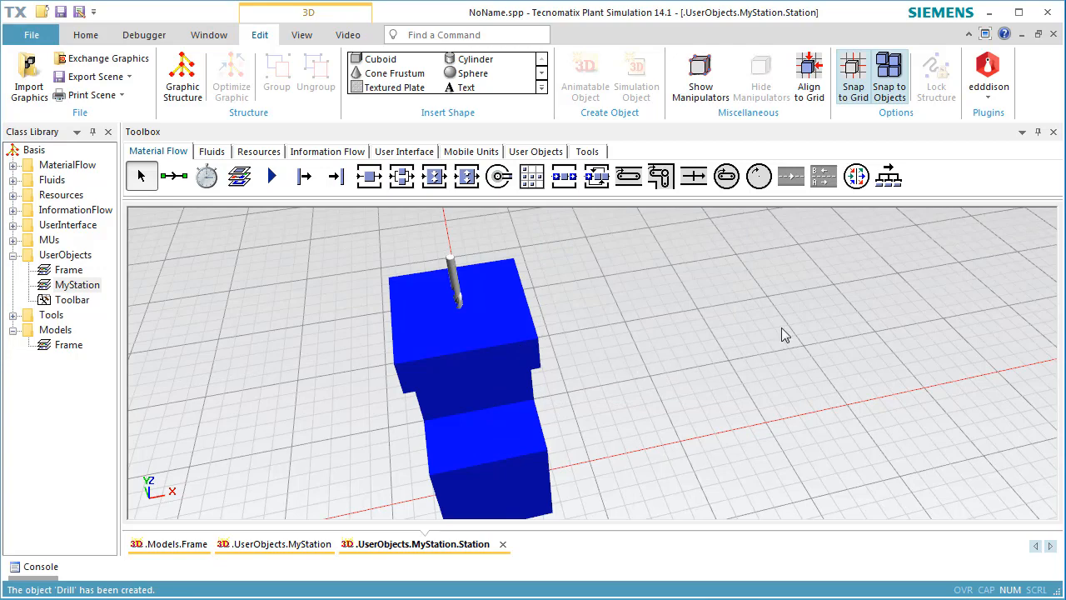
click(1053, 35)
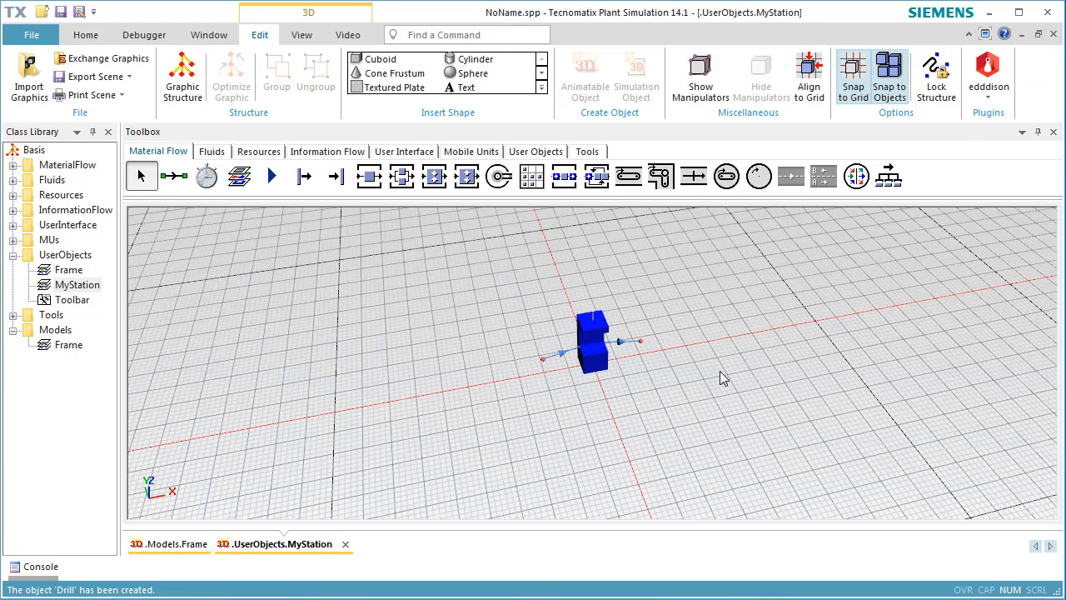
Insert a Method object beside the station in the MyStation frame and rename it onEntrance.
click(351, 153)
click(176, 178)
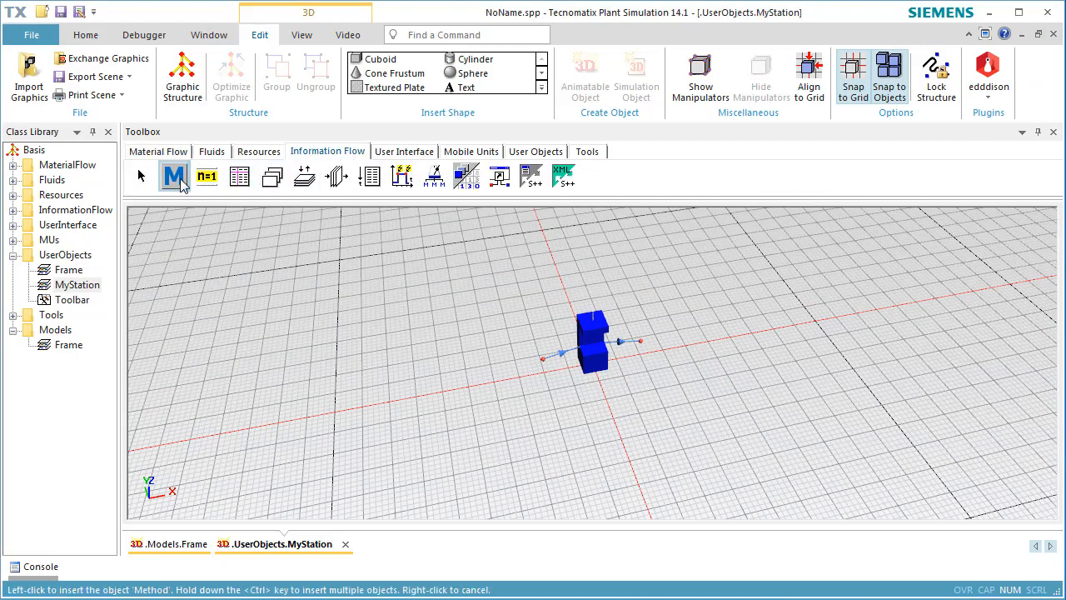
click(611, 378)
key(F2)
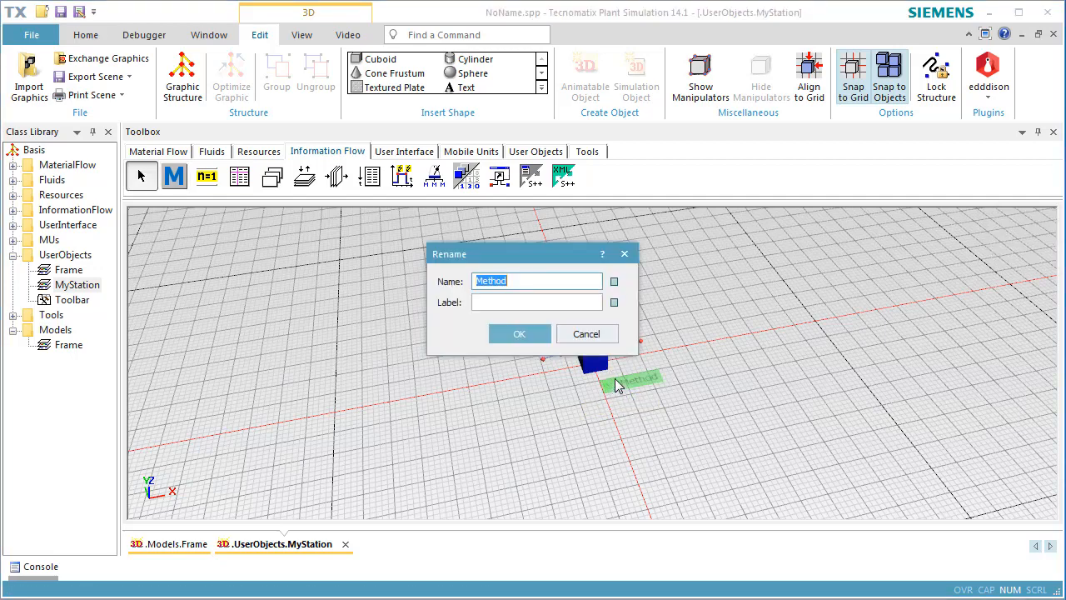
text(onEntrance)
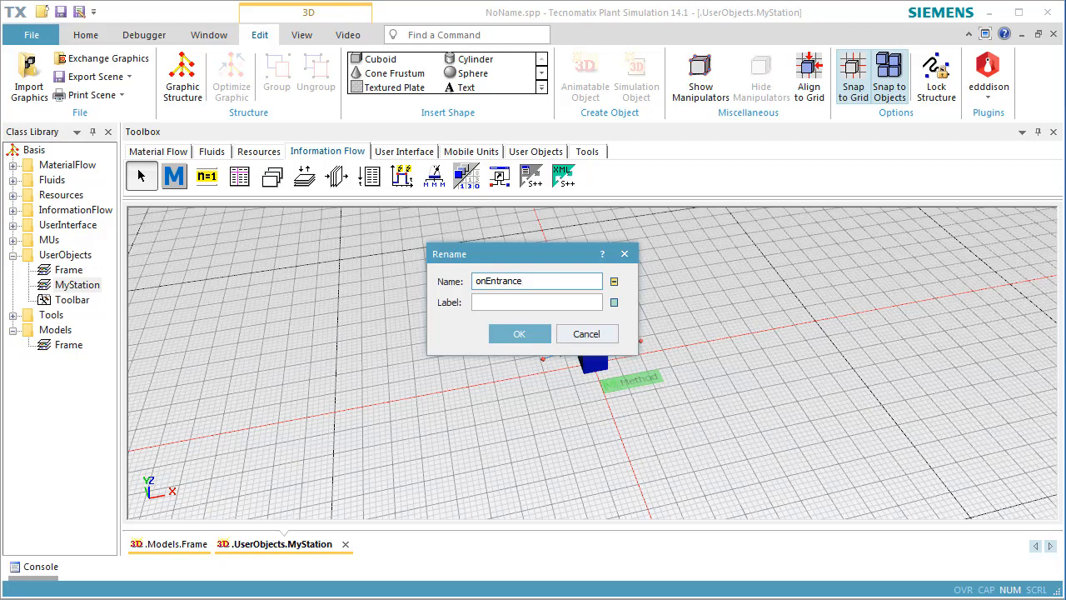
click(525, 334)
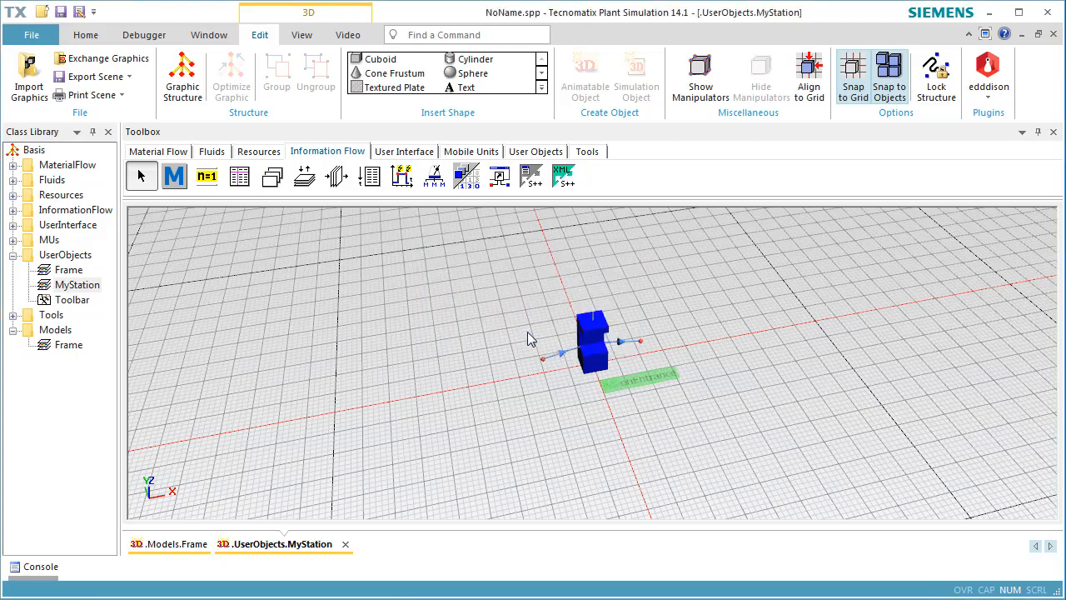
Assign onEntrance as the Station's entrance control and have it called before actions.
double_click(593, 354)
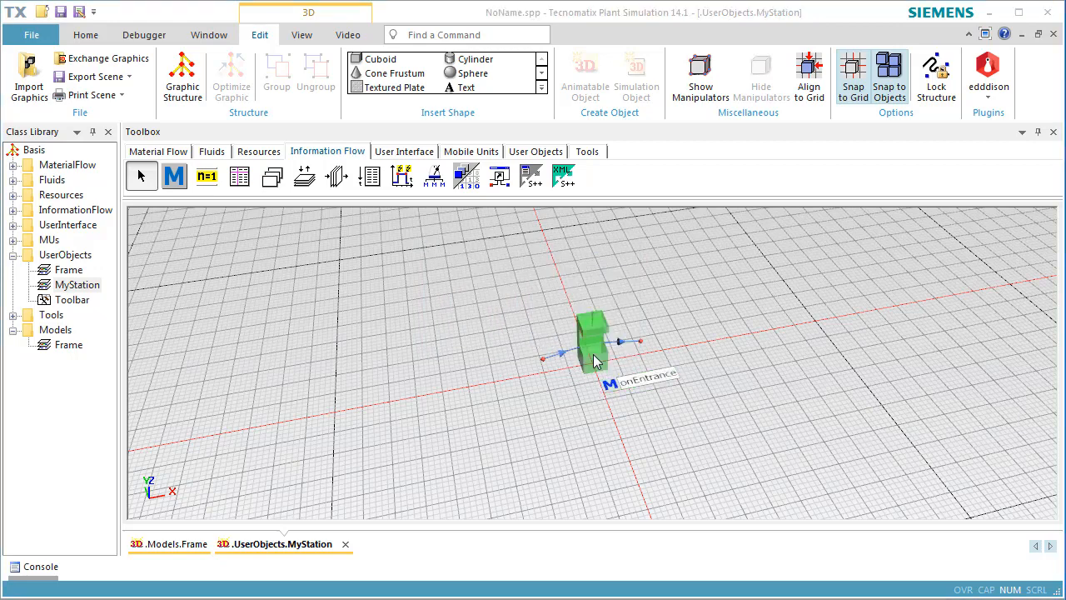
click(490, 240)
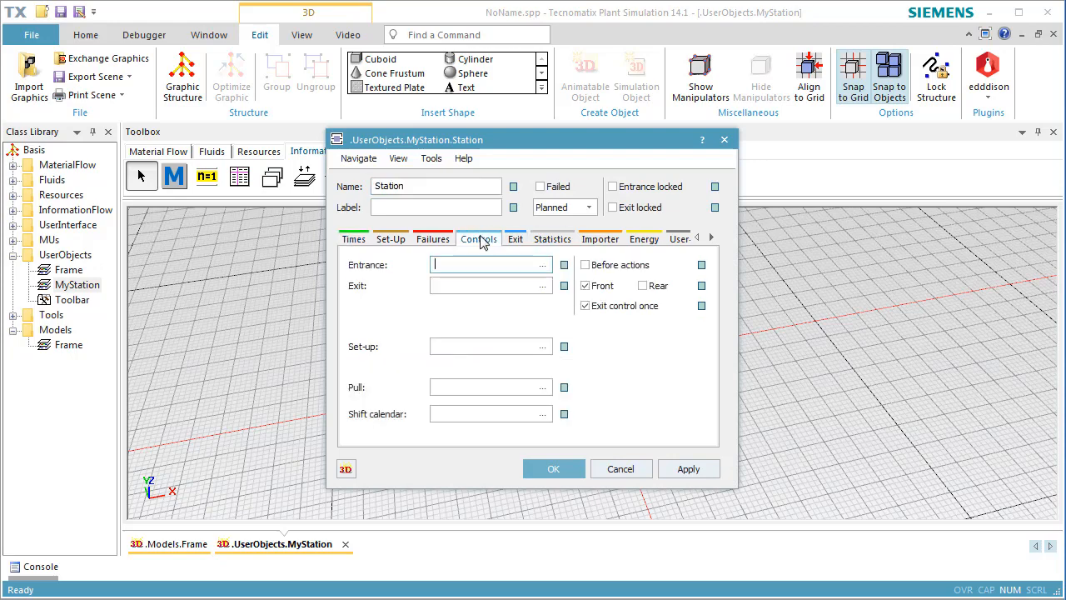
click(542, 265)
click(586, 278)
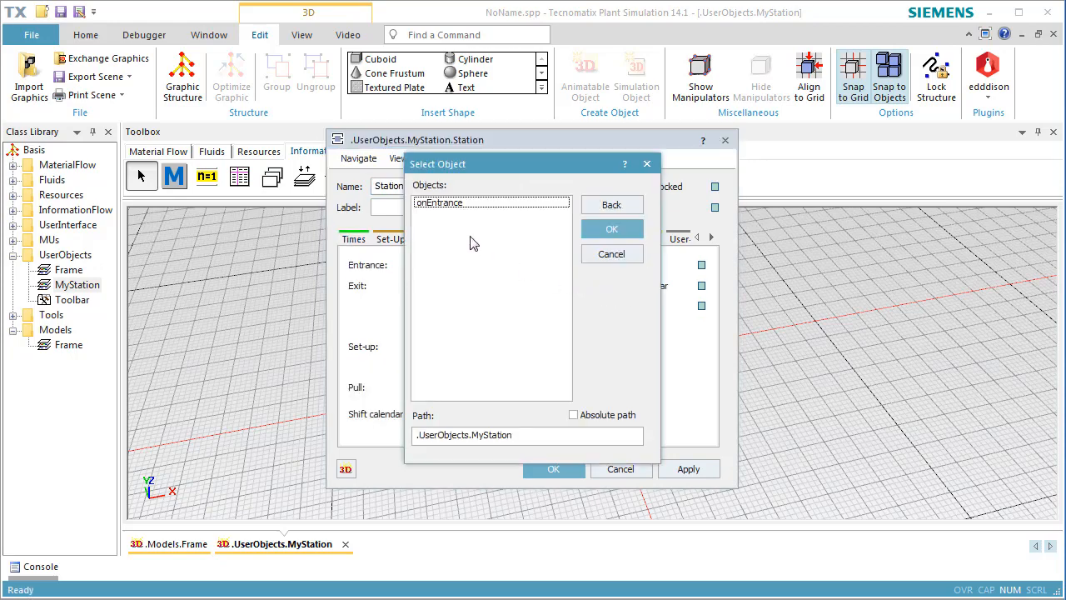
click(457, 210)
click(608, 231)
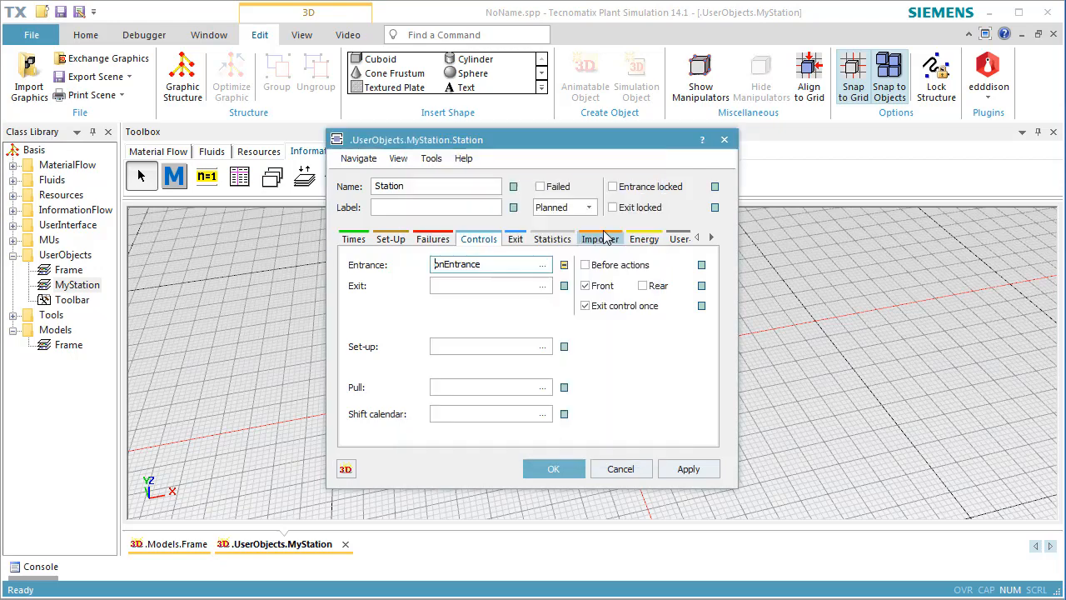
click(603, 269)
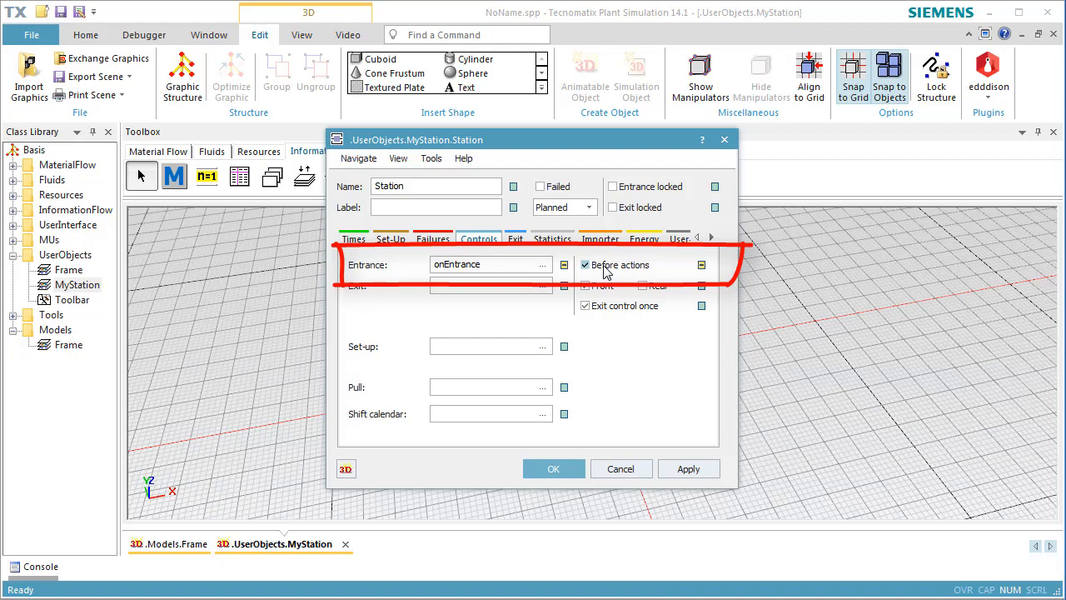
click(533, 470)
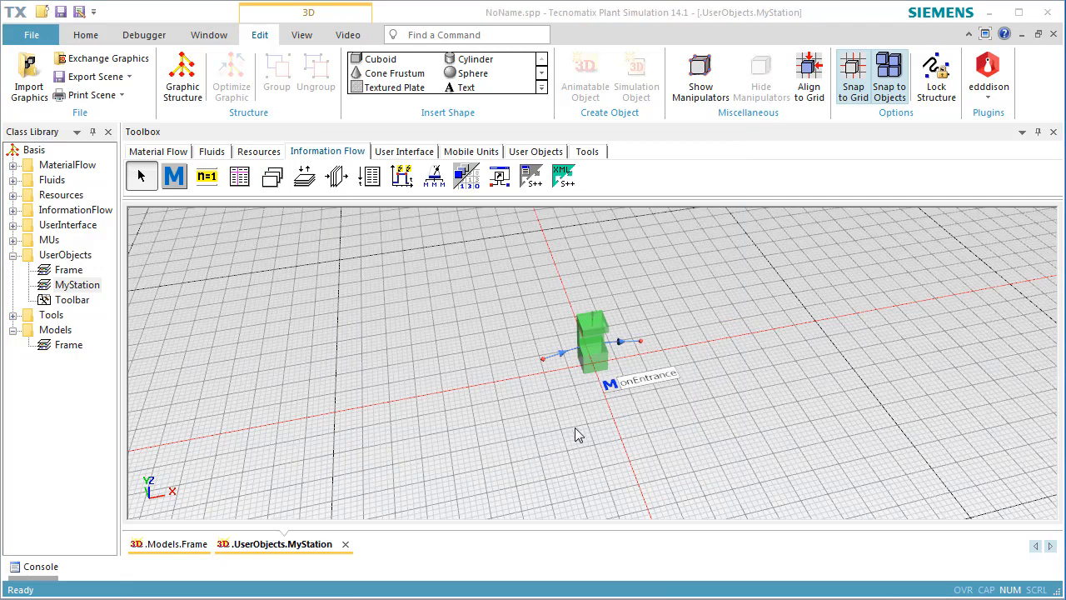
Open the onEntrance method and declare d : length := @.MuHeight, feedSlow : speed := 0.01 and feedFast : speed := 0.5, commented m/sec.
double_click(609, 386)
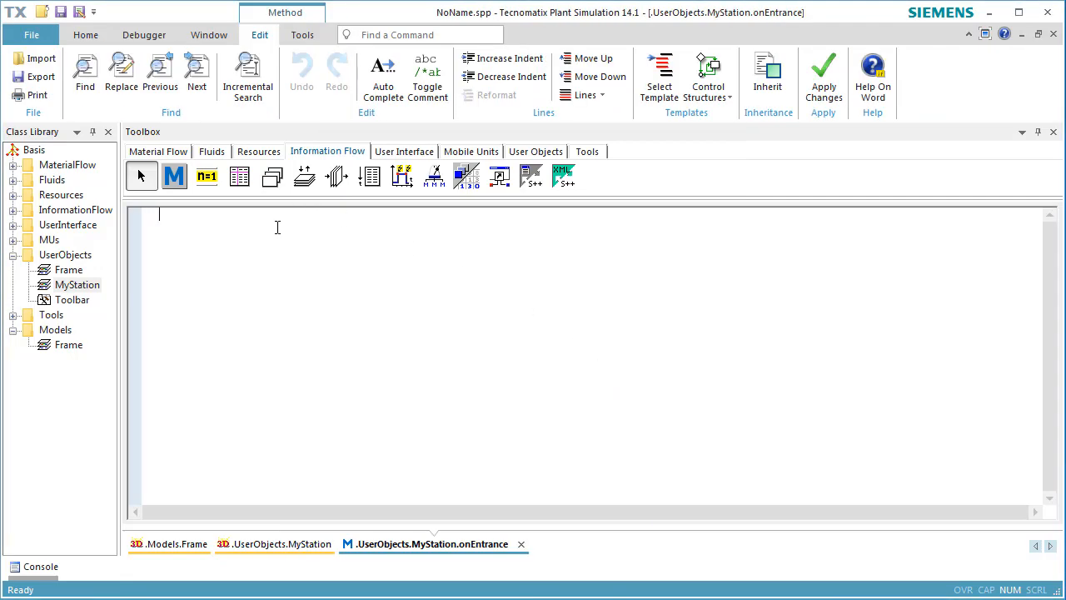
text(var d : length := )
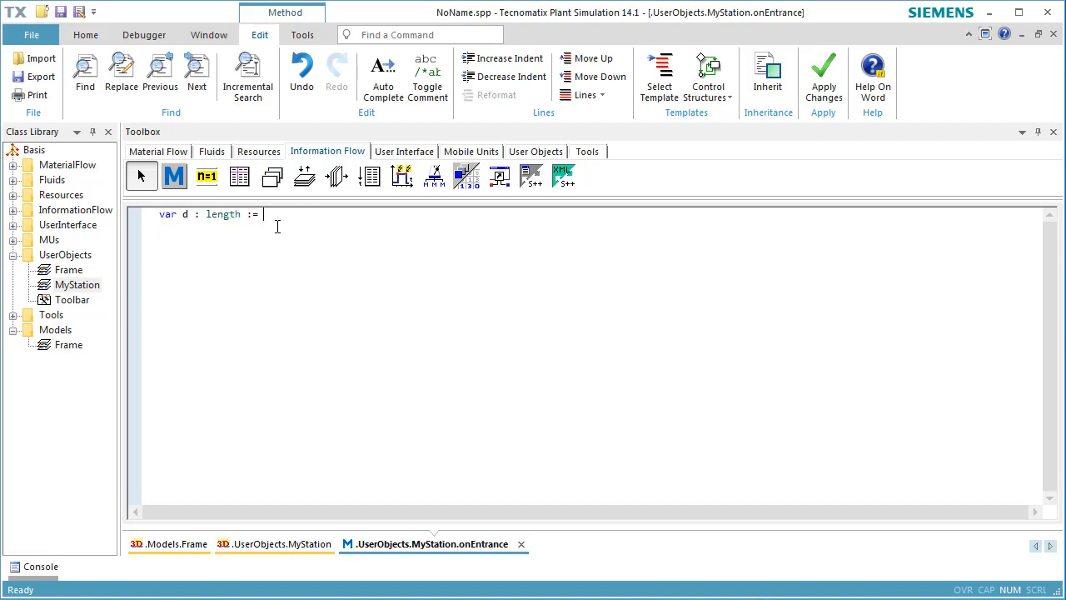
text(@.MuHeight var feedSlow : speed := 0.01 var f)
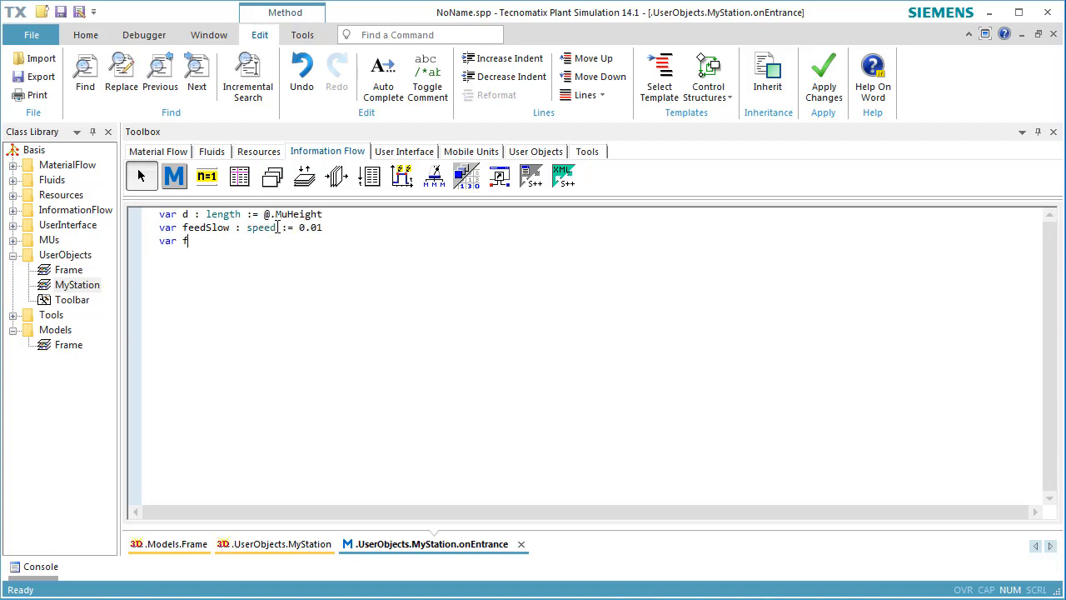
text(eedFast : speed := 0.)
text(5     // m/sec )
Declare the variable timeForDrilling as d + 0.05 + 0.01)/feedSlow below feedFast.
text(v)
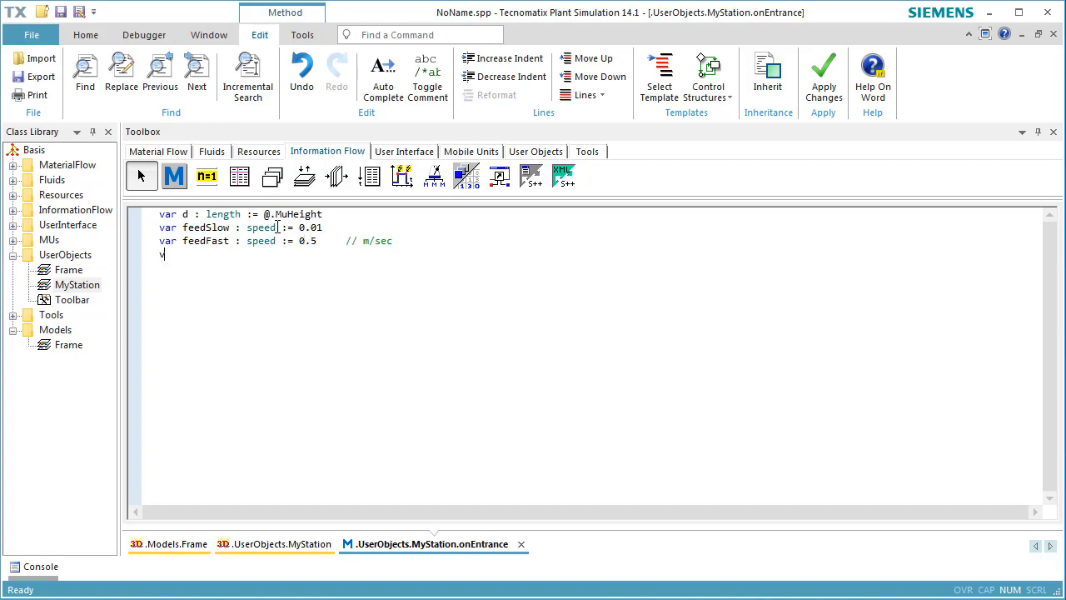
text(ar timeForDrilling := d)
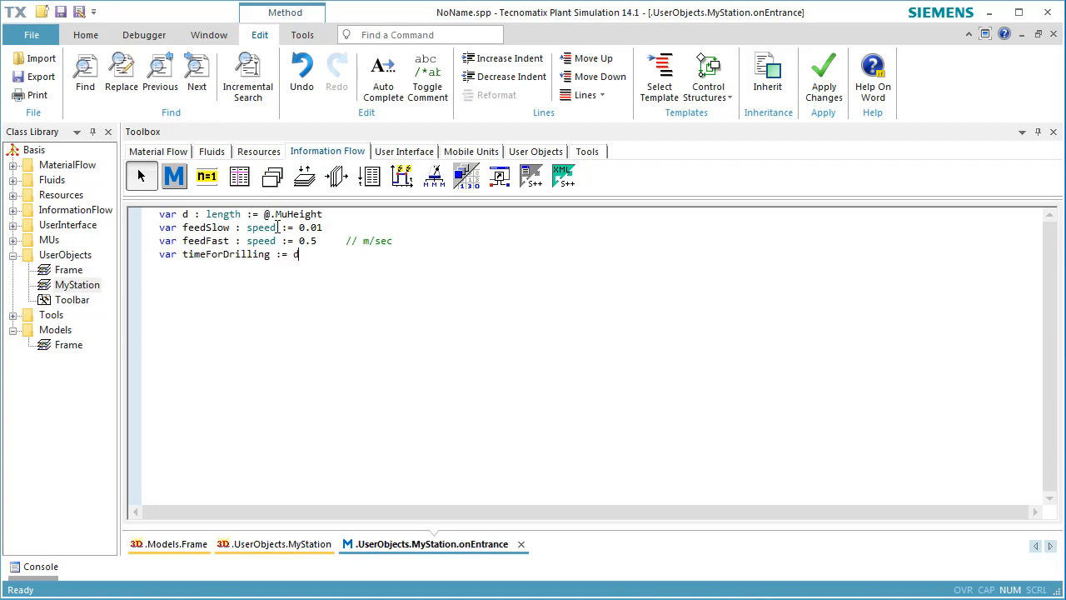
text( + 0.05 + 0.01)/feedSlow)
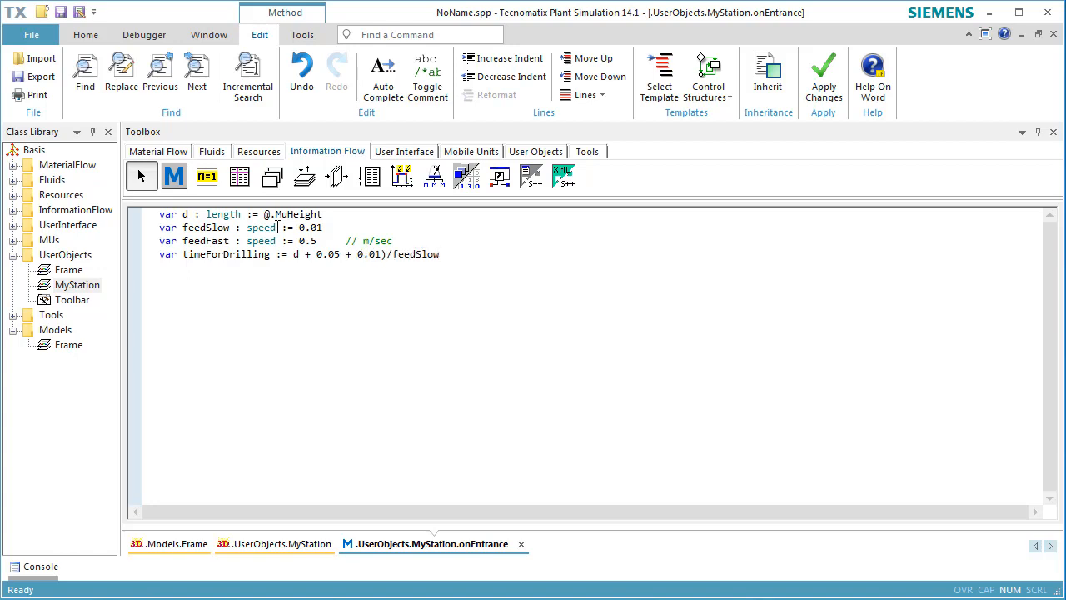
Add comments explaining 0.05 as the safety distance to stop before the part and 0.01 as the distance drilled beyond the part's thickness.
key(Return)
text(// 0.05 is the safety dista)
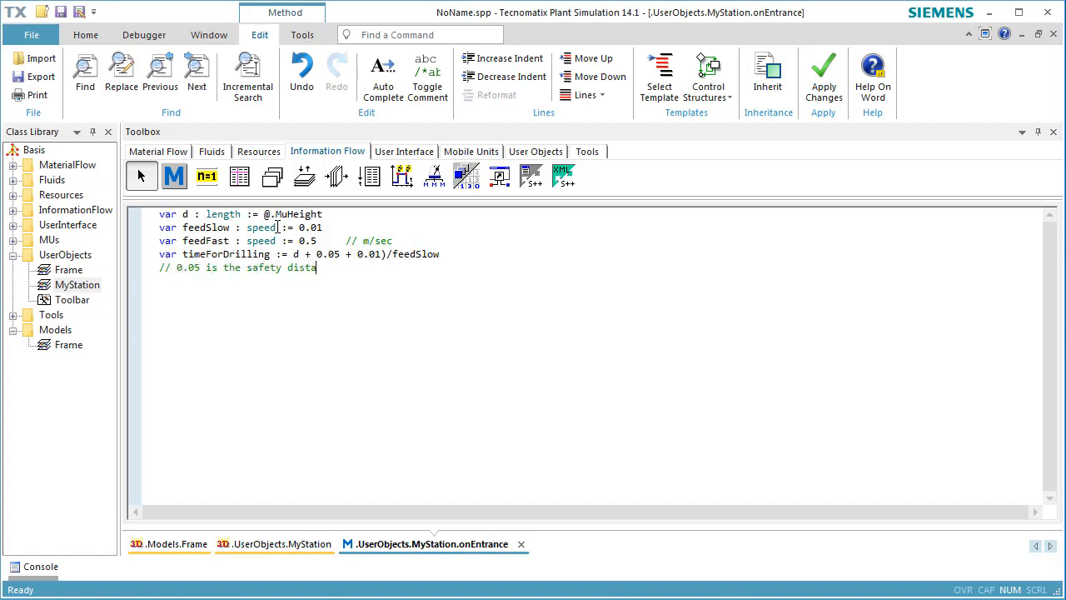
text(nce to stop before the part // )
text(0.0)
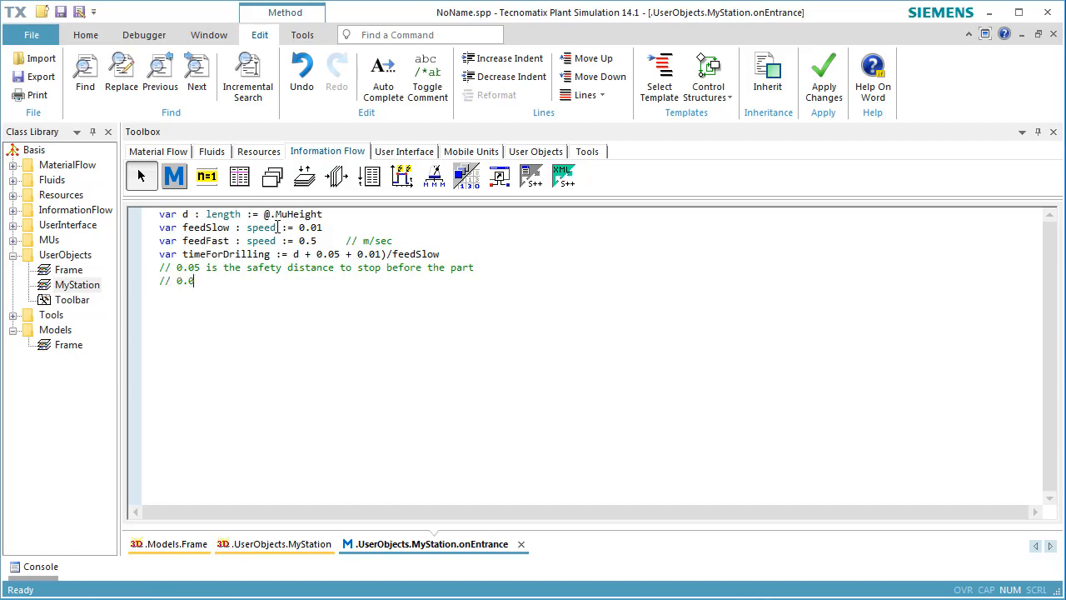
text(1 is the distance we drill more than the )
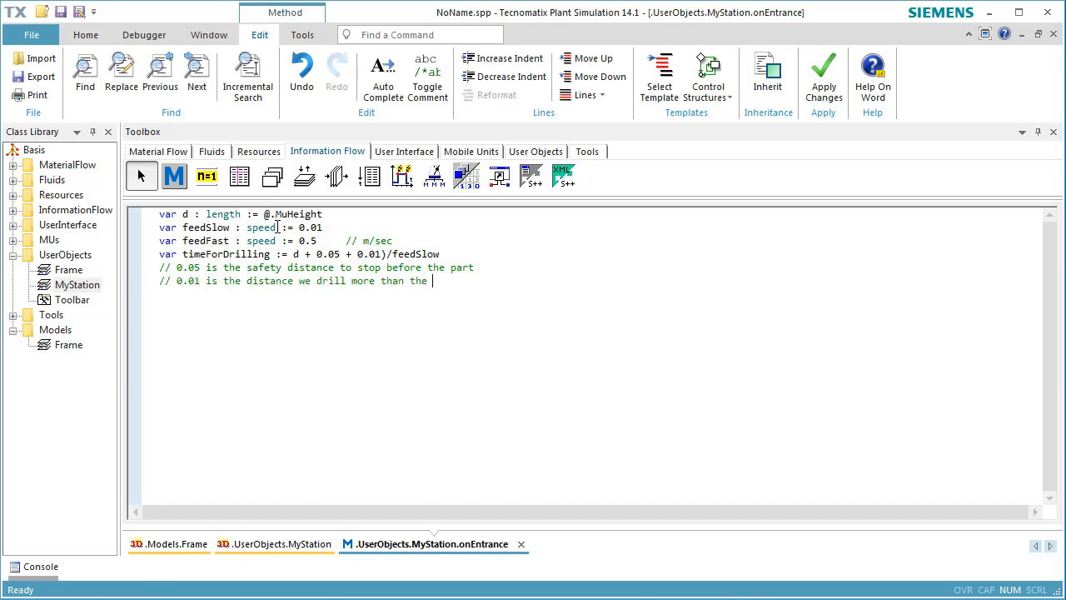
text(thickness of the part)
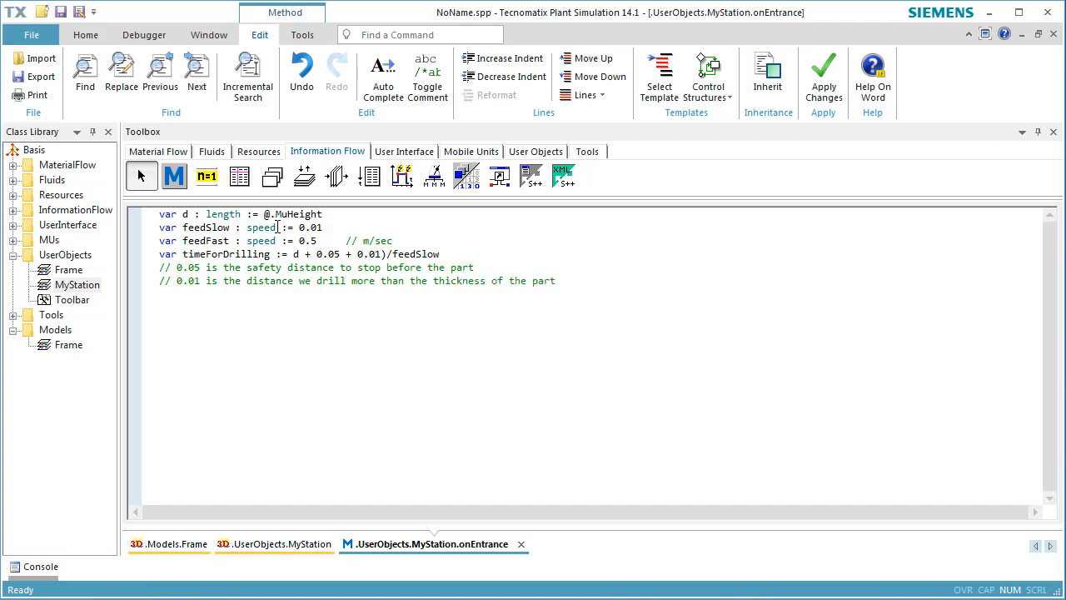
Declare the variable timeForMoving := (1-d-0.05)/feedFast below the comments.
key(Return)
text(var timeForMoving := (1-d-0.05)
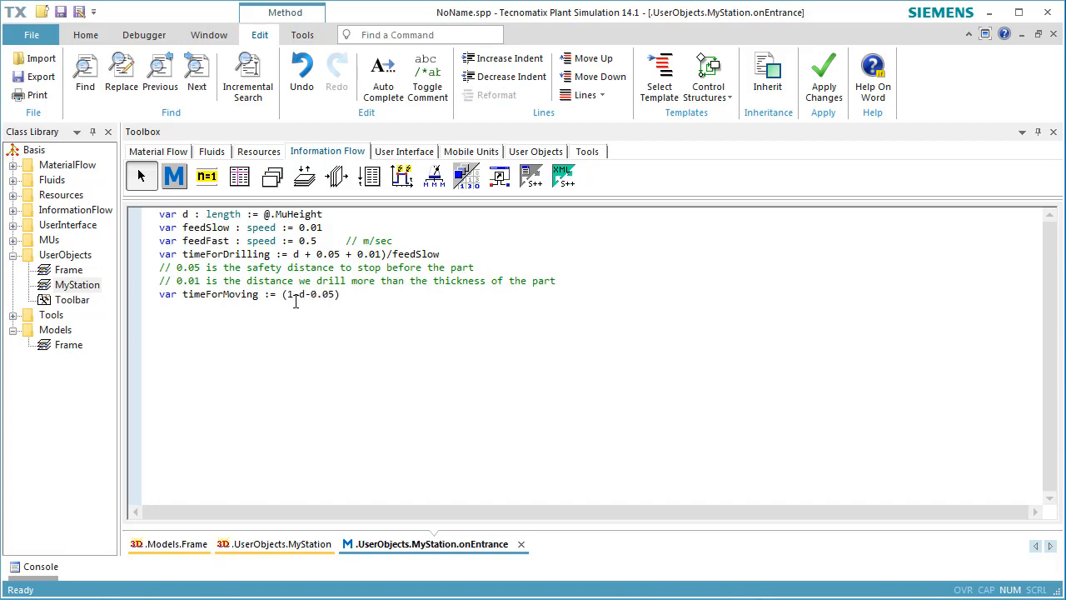
text()/feedFast  )
Assign station.proctime := 2*TimeForDrilling + 2*TimeForMoving, and insert the missing opening parenthesis before d in the timeForDrilling expression.
text(station.proctime := 2*)
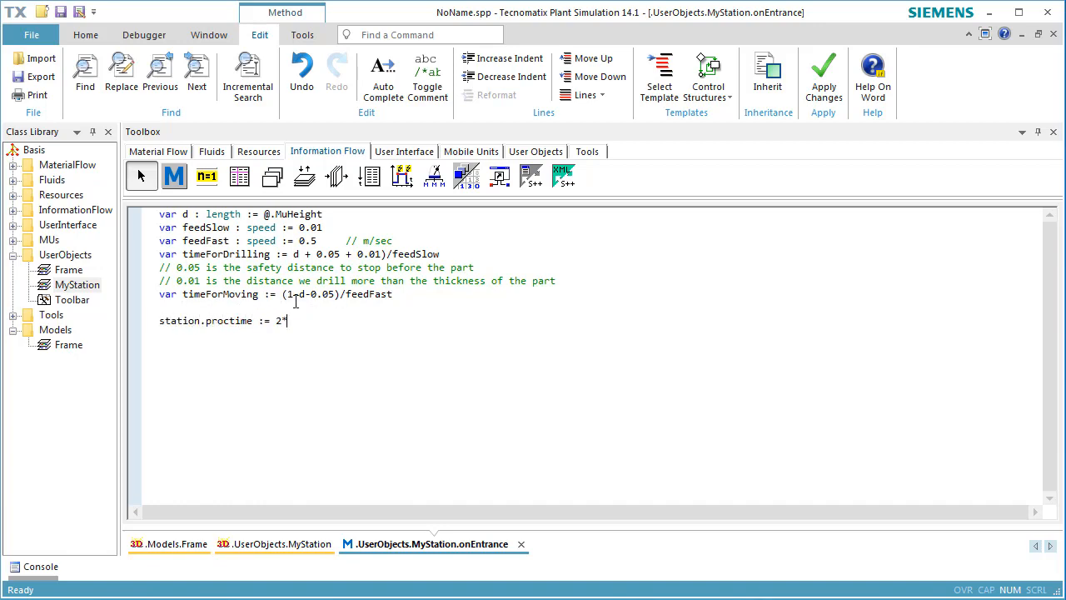
text(TimeForDrilling + 2*TimeForMoving)
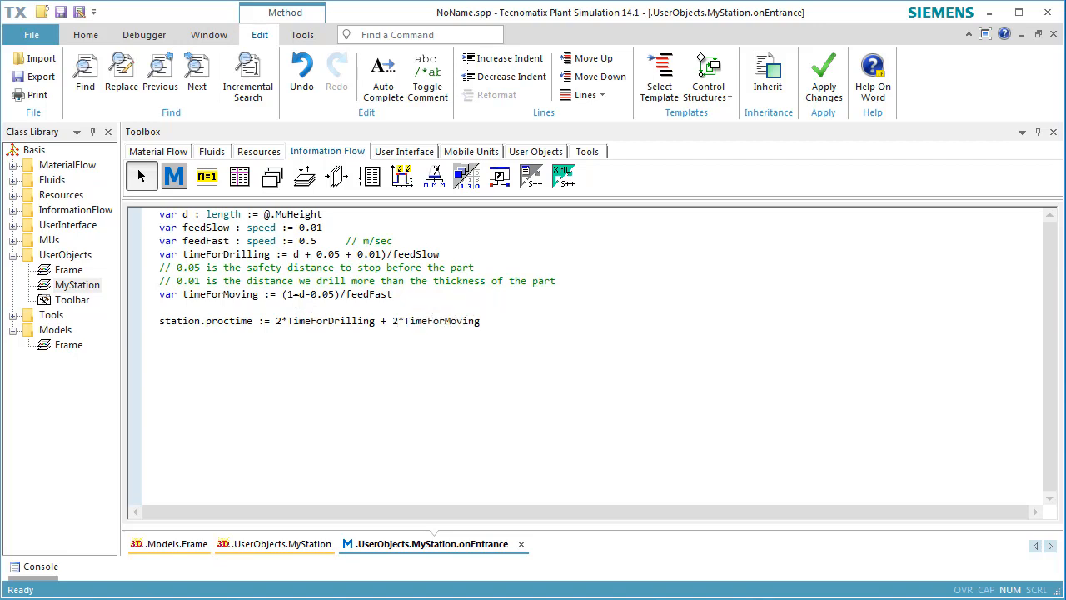
click(294, 254)
text(()
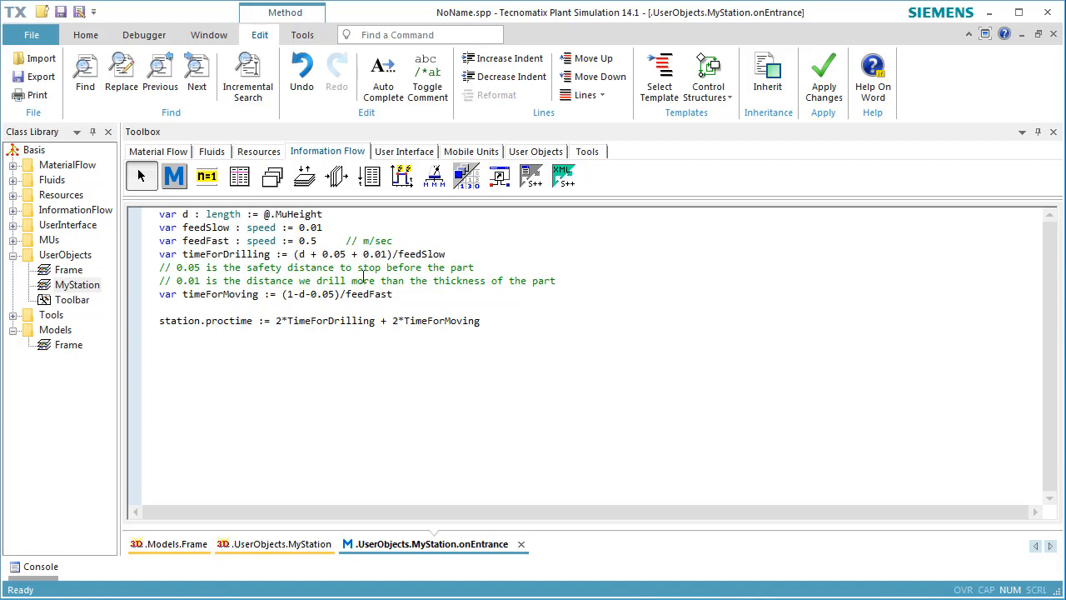
Start an "if is3Dopen and animIcon" block declaring Position1 : length := d + 0.05 and upPosition : real[3] := [0.0, 0.0, 0.0].
click(439, 348)
text(if isOpe)
key(BackSpace)
key(BackSpace)
key(BackSpace)
text(3Dopen and animIcon)
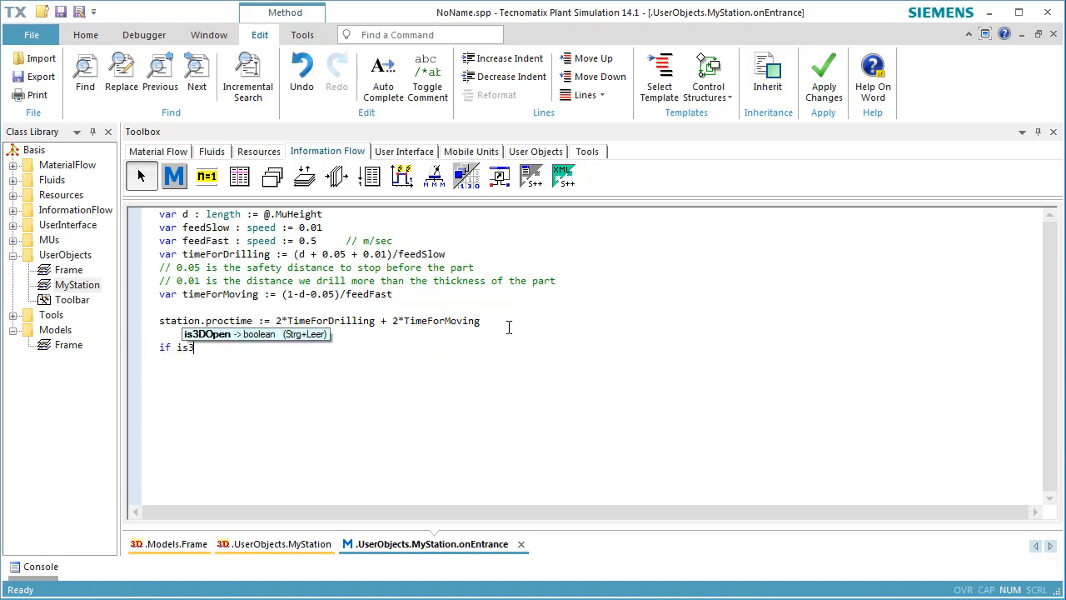
key(Return)
text(var )
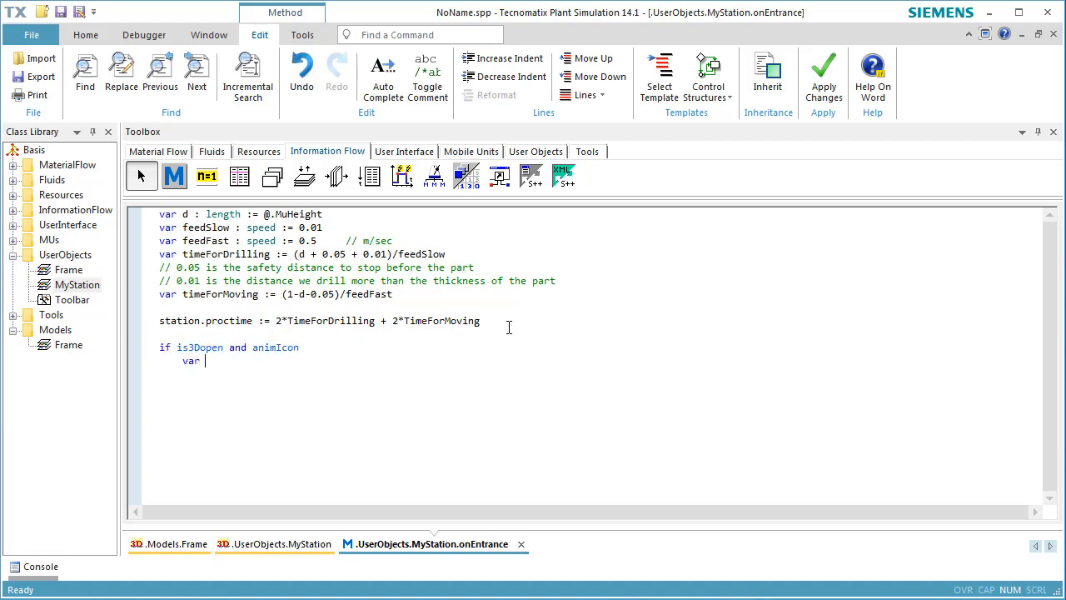
text(Position1 : length := d + 0.05)
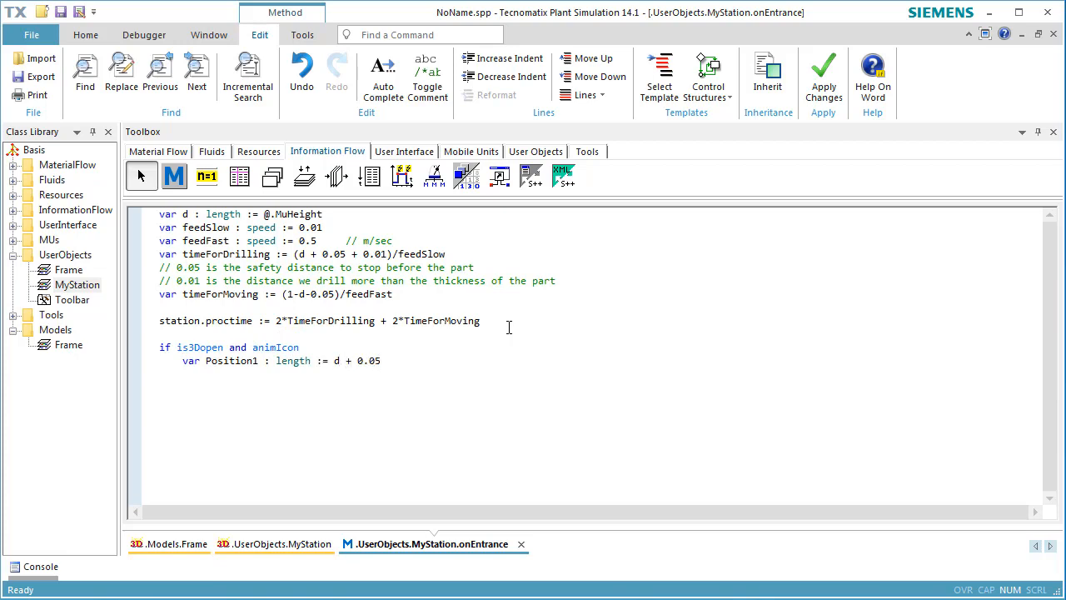
key(Return)
text(var upPosition : real[3] :)
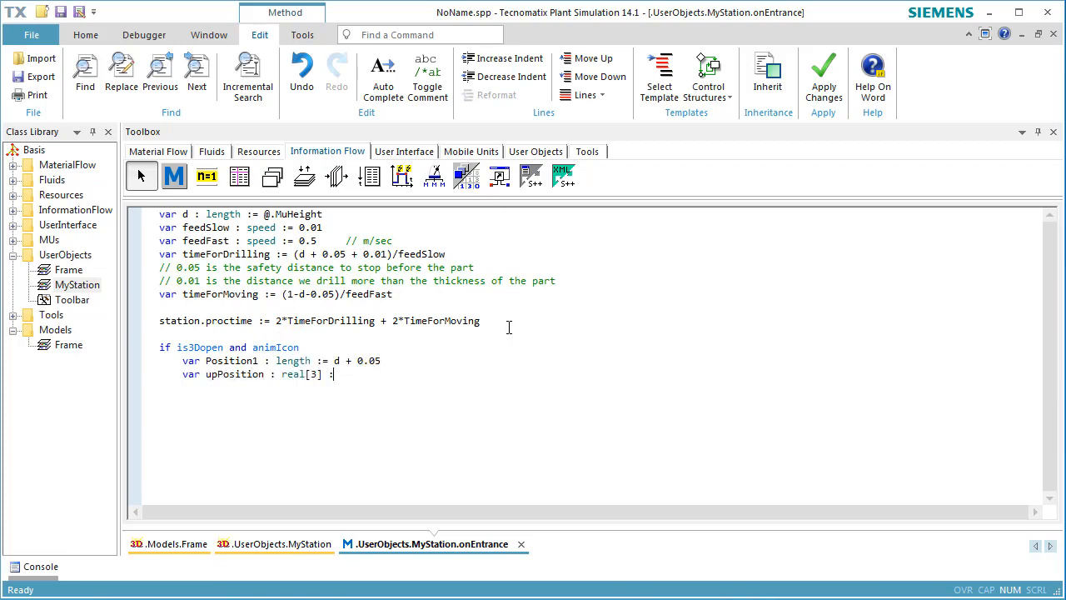
text(= [0.0, 0.0, 0.0)
Declare animations : any := Station._3d.getObject("Drill").selfAnimations in the block and call animations.resetAnimation.
key(Return)
text(var animations : any := Station)
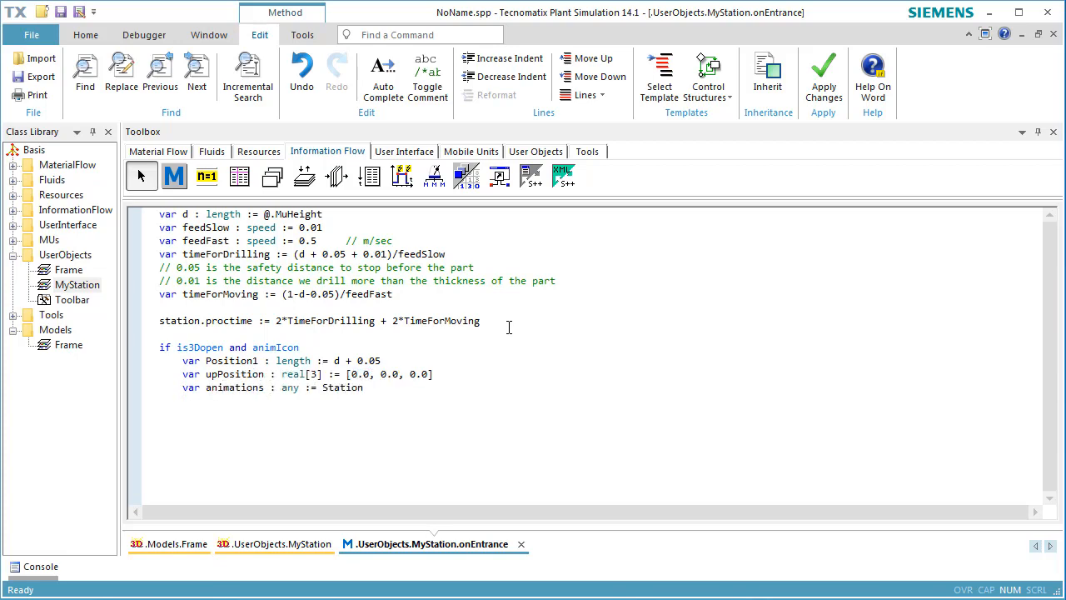
text(._3d.getObject("Drill"))
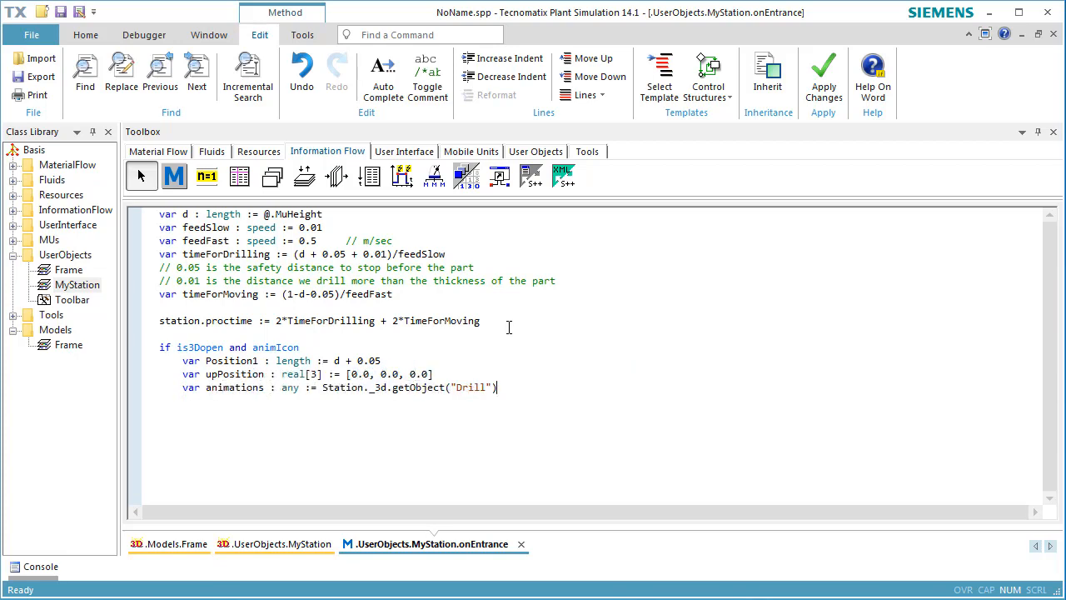
text(.selfAnimations  )
text(animations.resetAnimatio)
text(n)
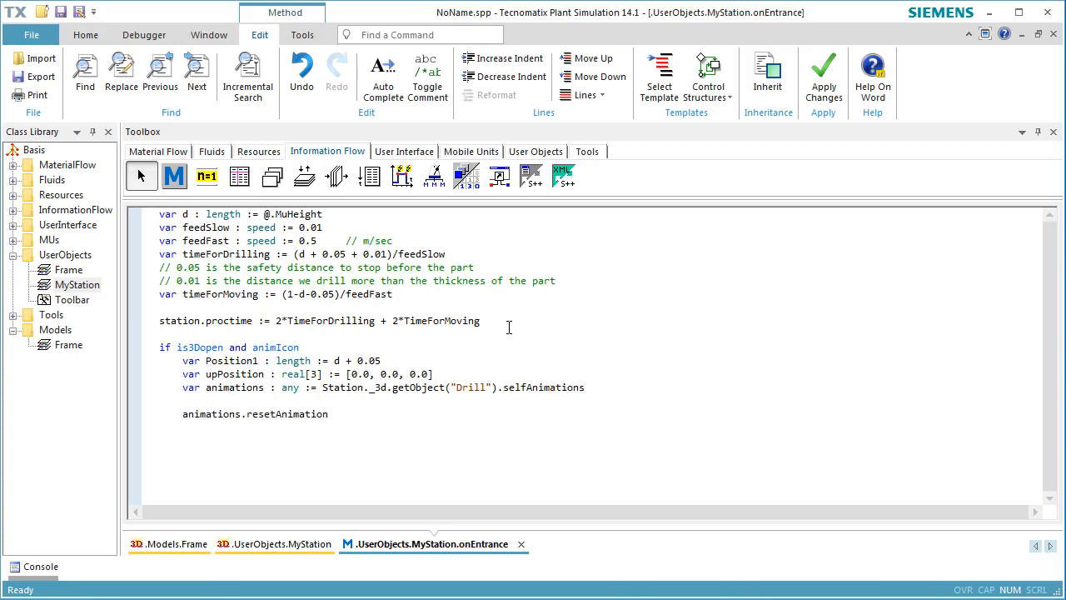
Add the comment "move down fast" and declare downPosition : real[3] := [0.0, 0.0, Position1-1].
key(Return)
key(Return)
text(// move down fast)
key(Return)
text(var downPositi)
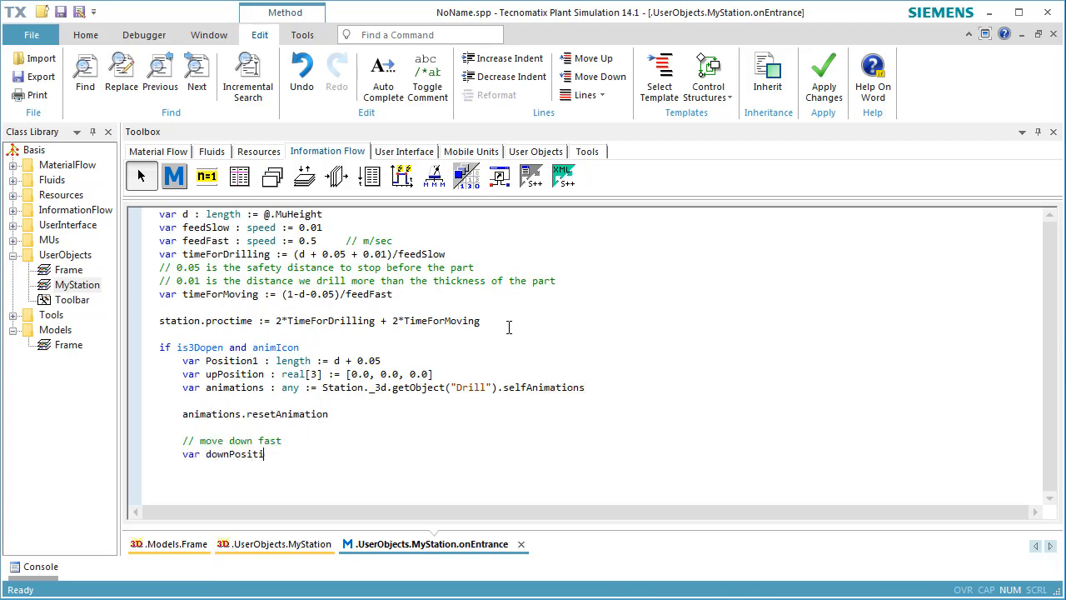
text(on : rreal[3] := 0.0, 0.0, Position1-1)
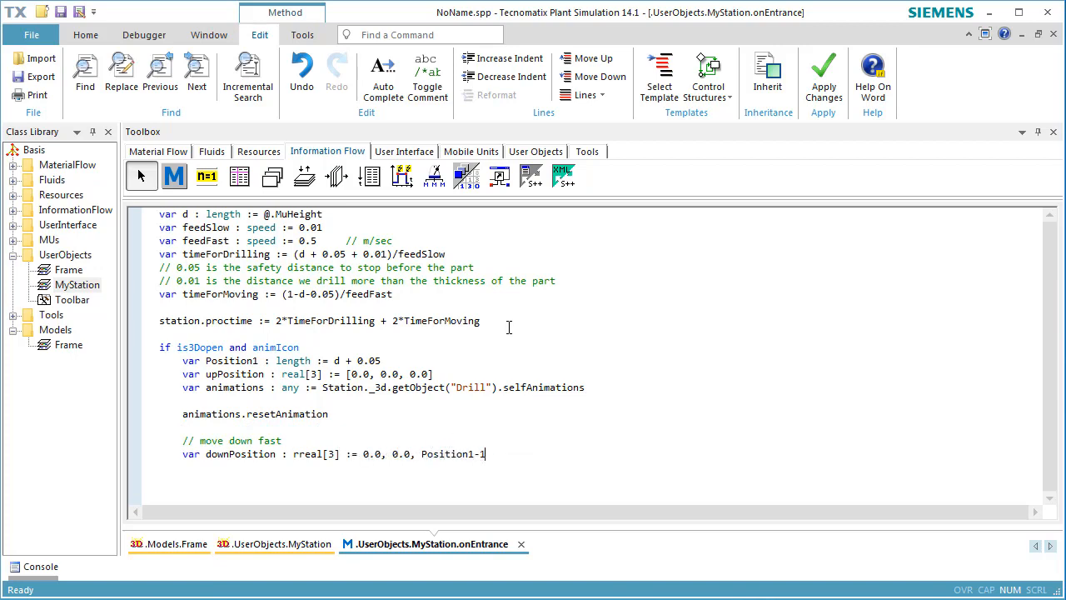
text(])
click(305, 454)
key(BackSpace)
click(362, 454)
text([)
key(End)
Add the calls animations.scheduleTranslation(upPosition, downPosition1, feedFast) and animations.startNextAnimationblock.
key(Return)
text(animations.scheduleTrans)
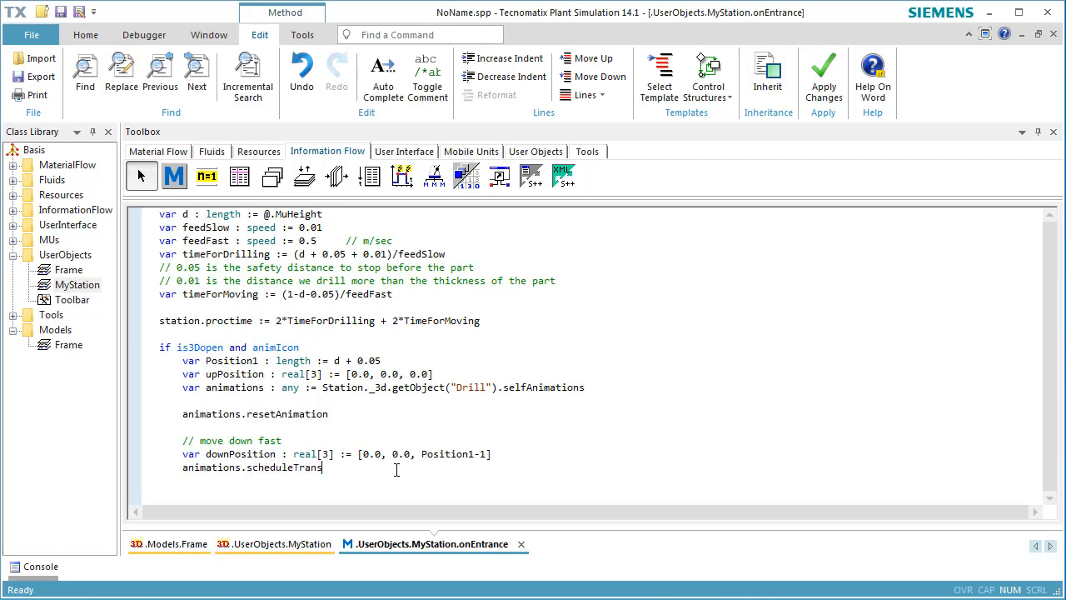
text(lation(upPosition, downPosition1, feedFast))
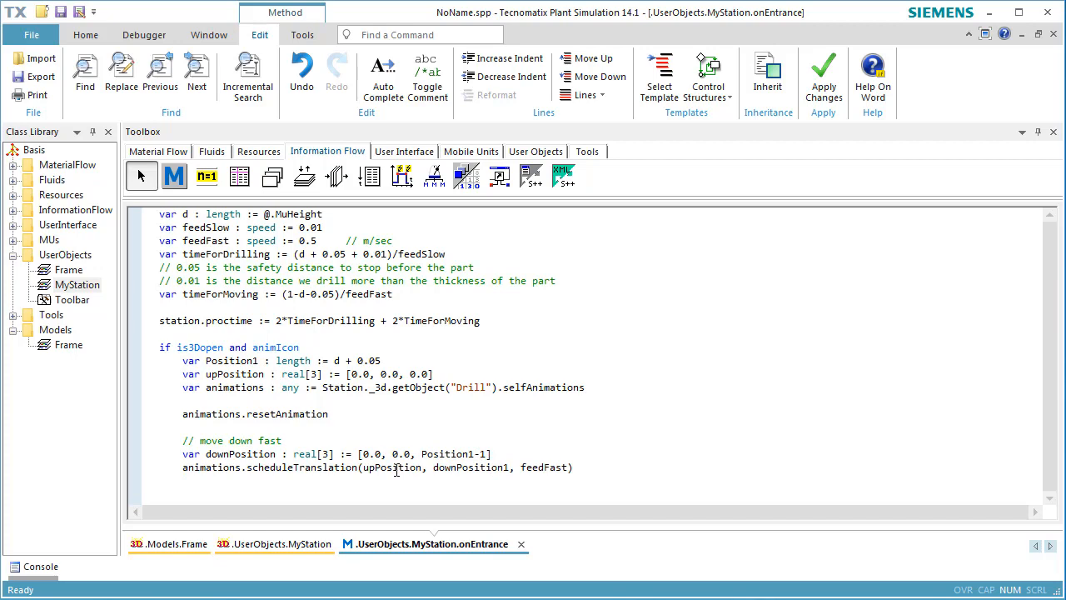
key(Return)
text(animations.startNextAnimationblock  )
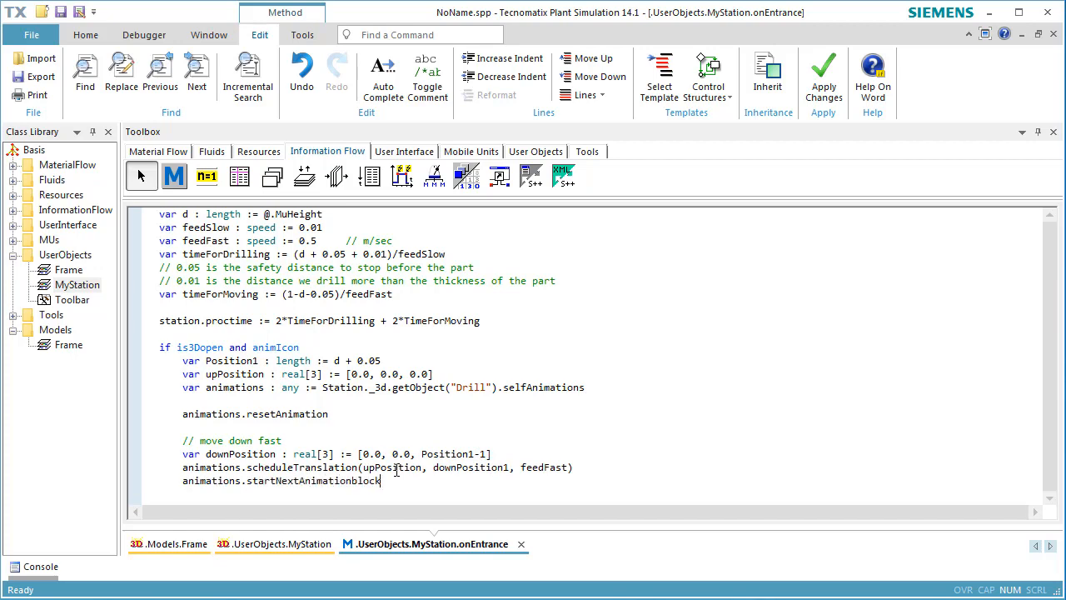
Add the comment "start drilling" after a blank line and declare TargetAngle : integer := round(180*timeForDrilling).
text(// start drilling)
key(Home)
key(Return)
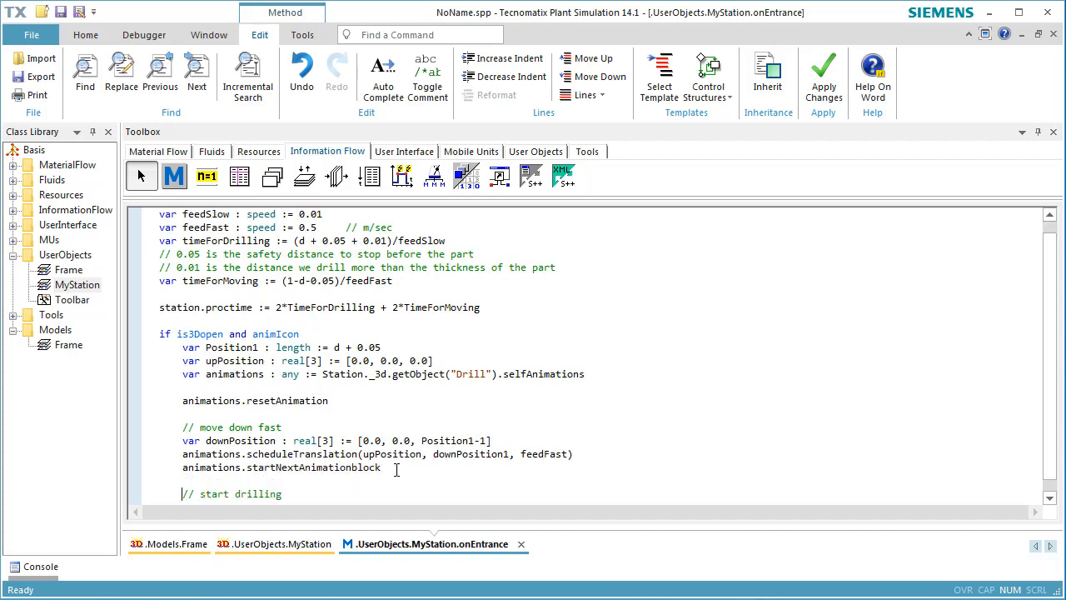
key(End)
key(Return)
text(var TargetAngle : integer)
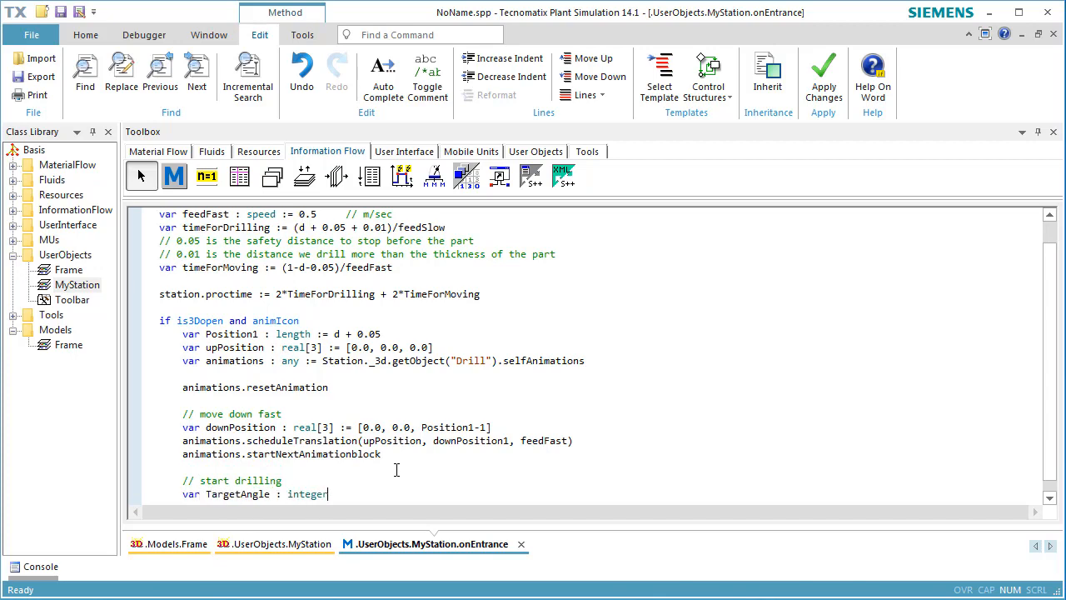
text( := round(180*timeForDrilling))
Add the call animations.scheduleRotation(0, targetAngle, 180) below the TargetAngle declaration.
key(Return)
text(animat)
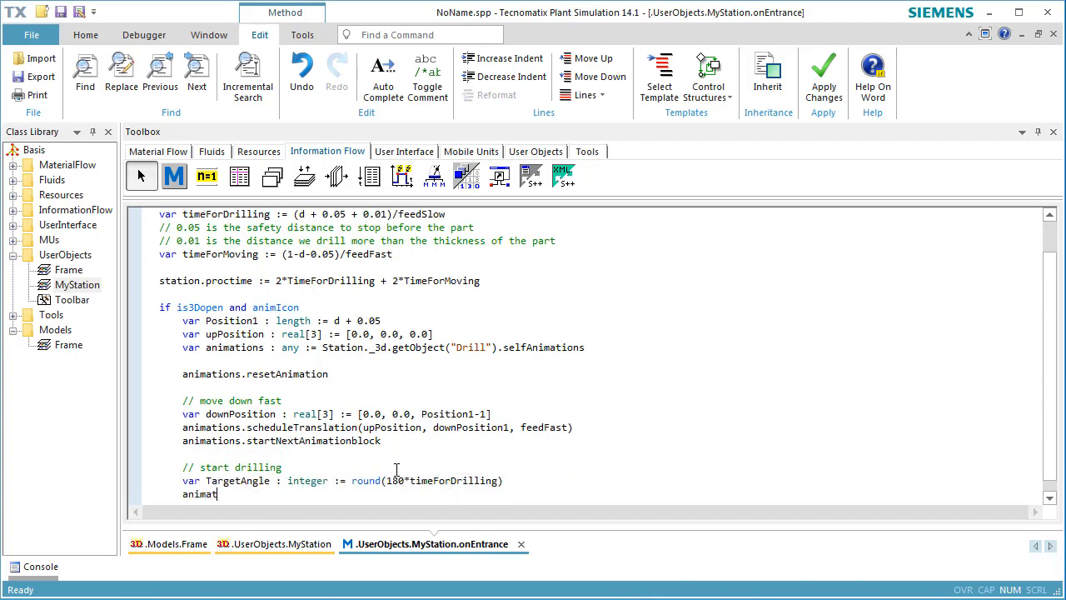
text(ions.scheduleRotation(0, )
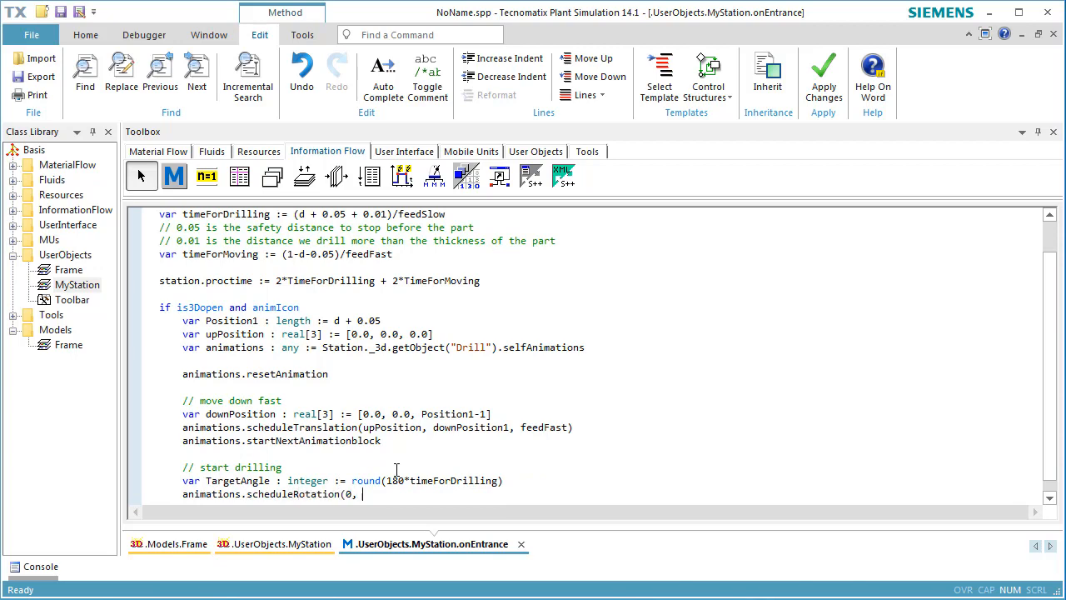
text(targetAnglem 180))
key(Return)
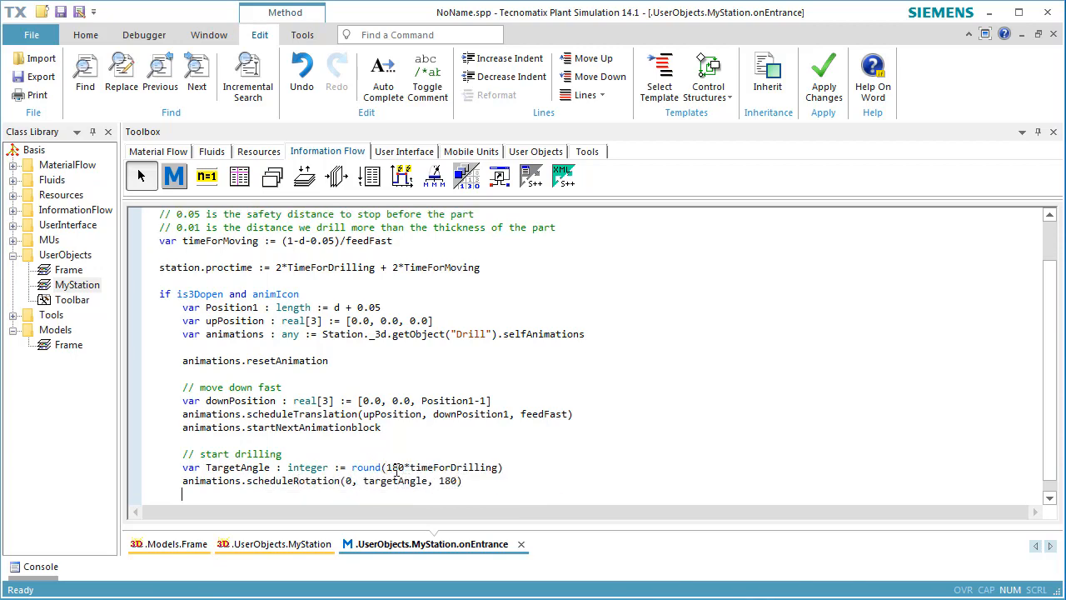
Add the comment "and move down" and declare downPosition2 : real[3] := [0.0, 0.0, -1.01].
text(// and move down)
key(Return)
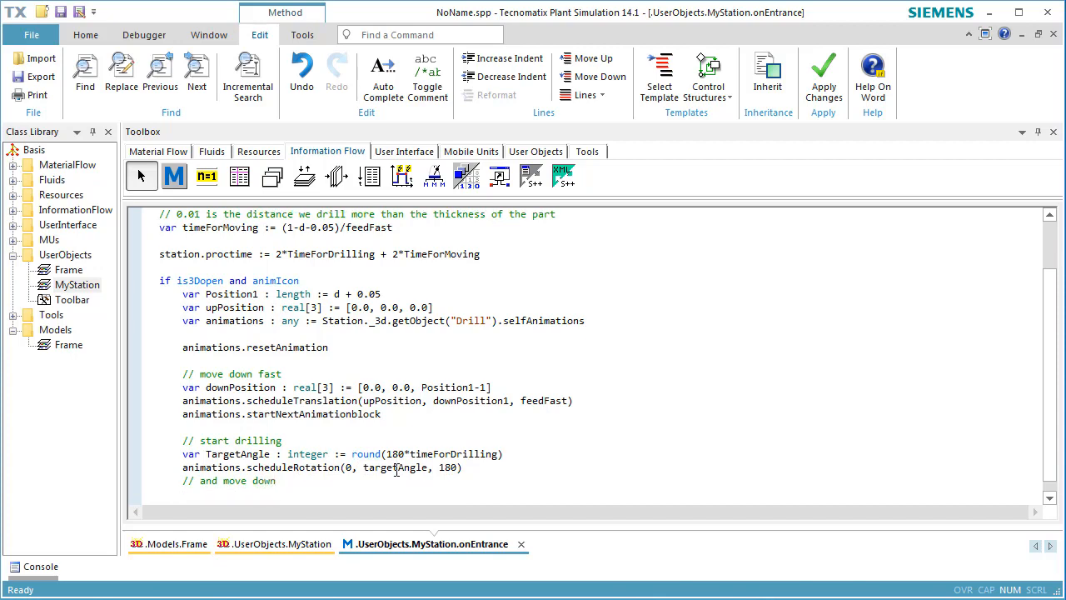
text(var downPosition2 : real[3)
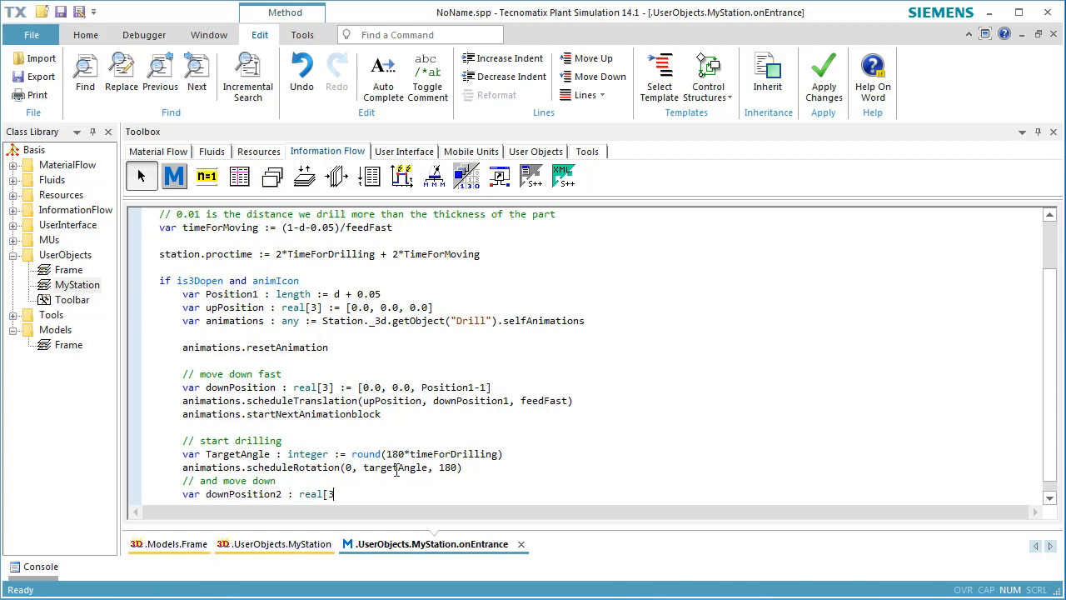
text(] := [0.0, 0.0, -1.01)
text(])
Add the call animations.scheduleTranslation(downPosition, downPosition2, feedSlow) below the downPosition2 declaration.
key(Return)
text(animations.schedule)
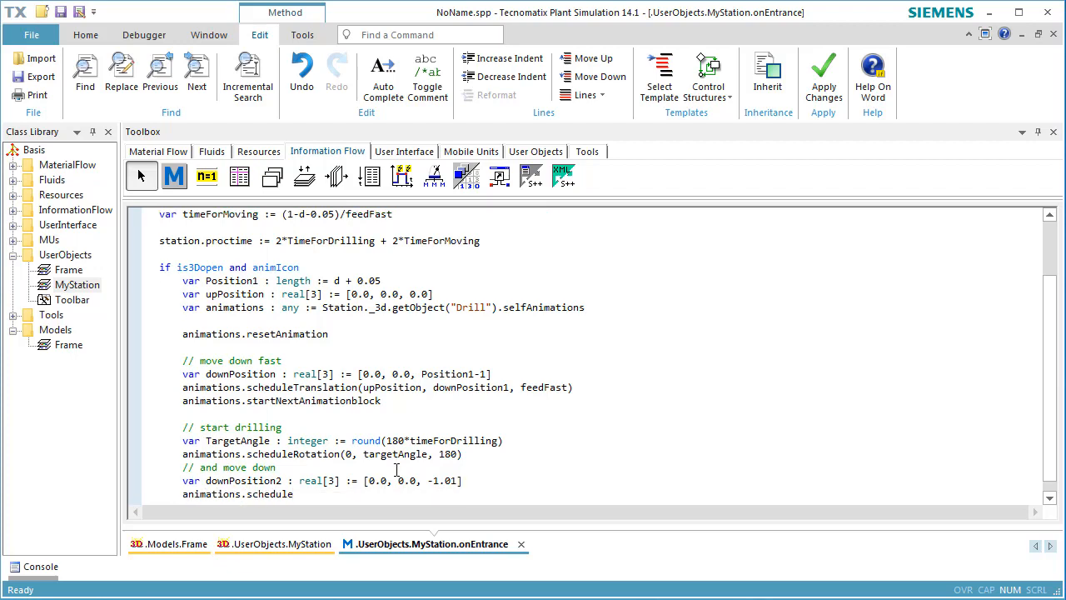
text(Translation(downPosi)
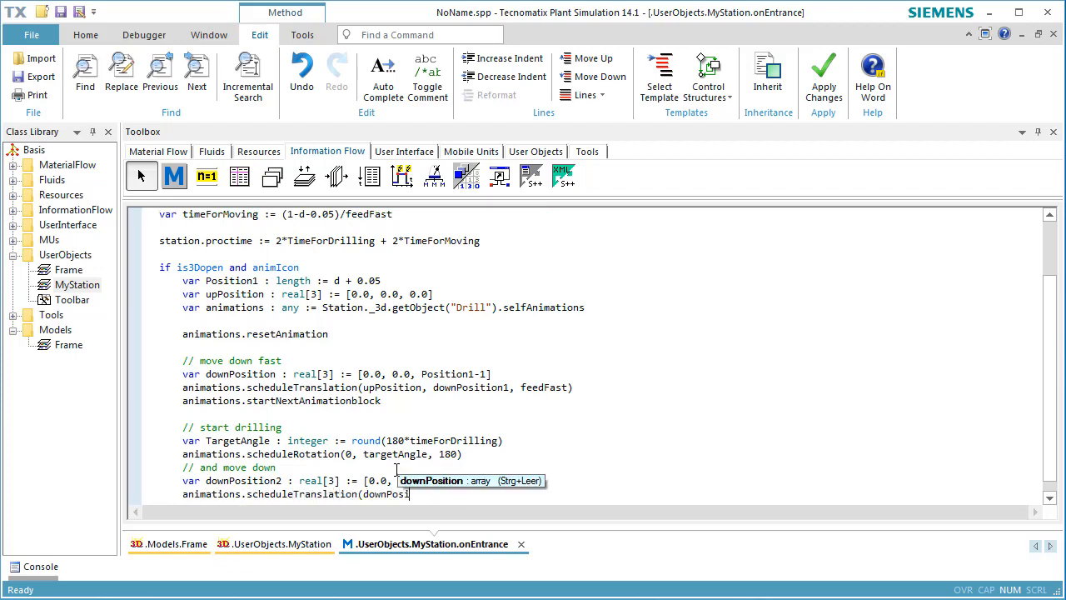
text(tion, downPosition2, )
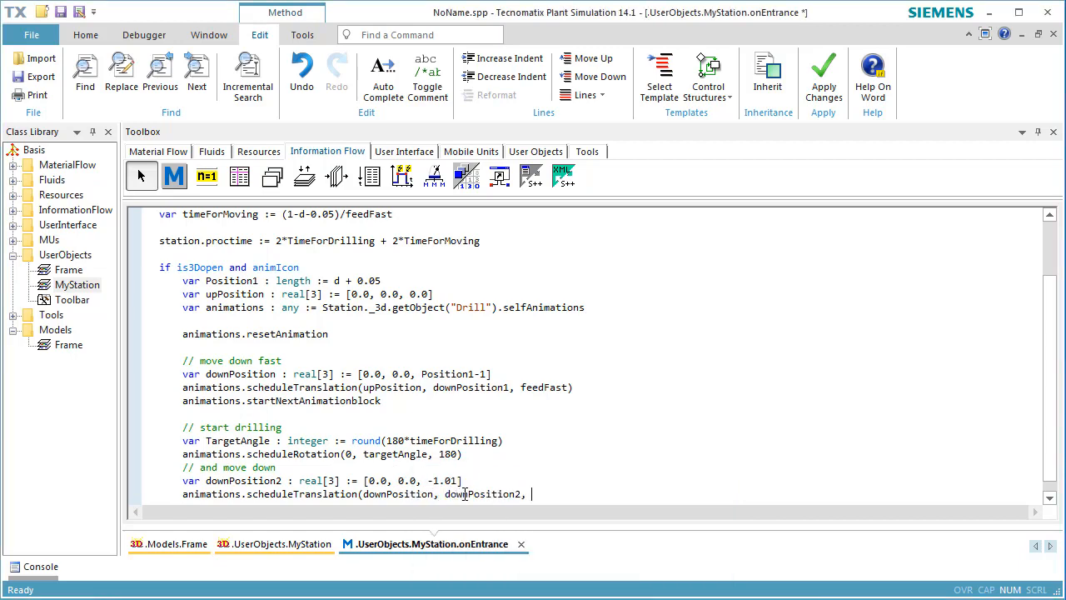
text(feedSlow)
key(Return)
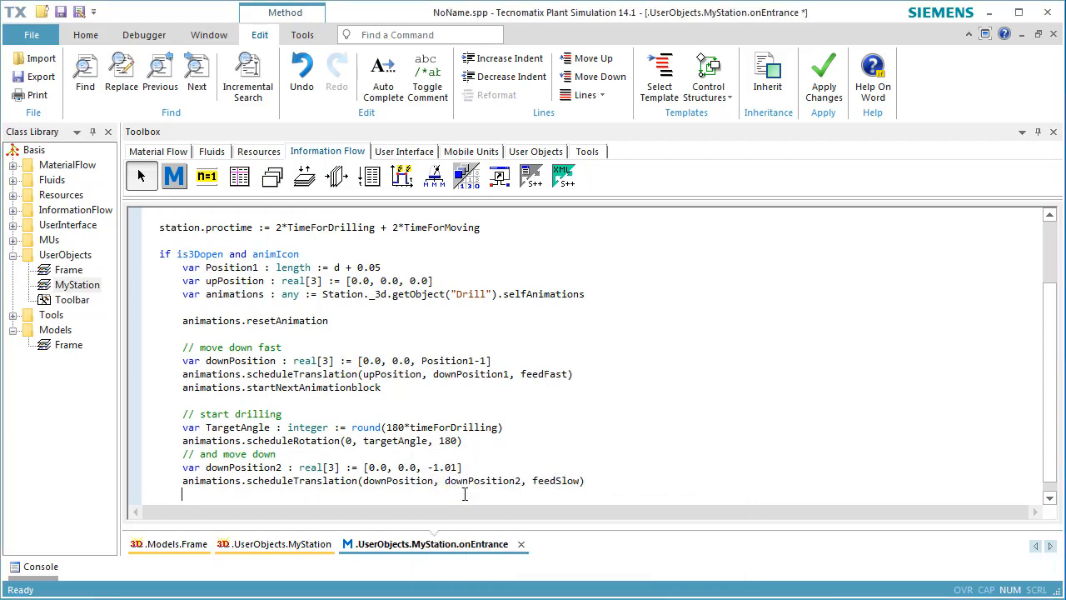
Add the comment "move up slowly" with the calls animations.startNextAnimationblock and animations.scheduleRotation(0, TargetAngle, 180).
text(// move up slowly)
key(Return)
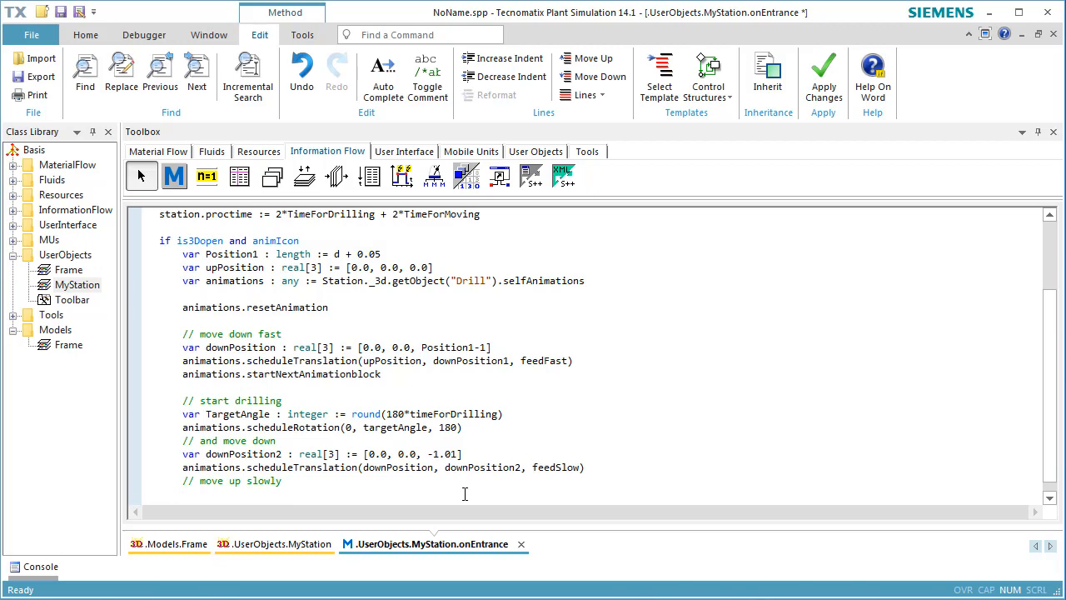
text(animations.startNextAnimationblock)
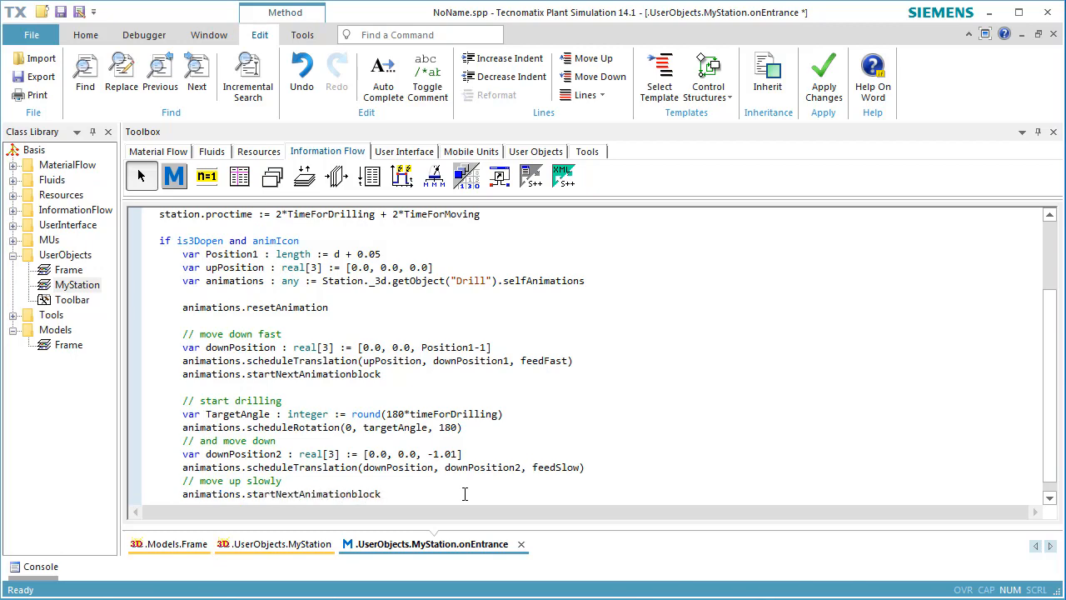
key(Return)
text(animations.scheduleRotat)
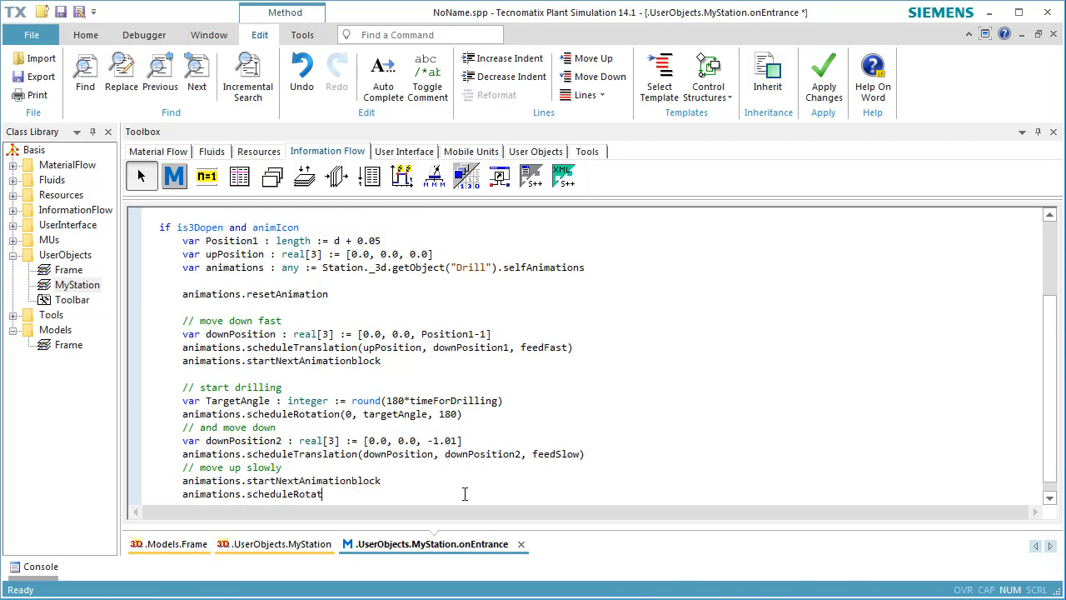
text(ion(0, TargetAngle, 180))
Add the call animations.scheduleTranslation(downPosition2, downPosition, feedSlow) for the slow upward move.
key(Return)
text(animations.schedule)
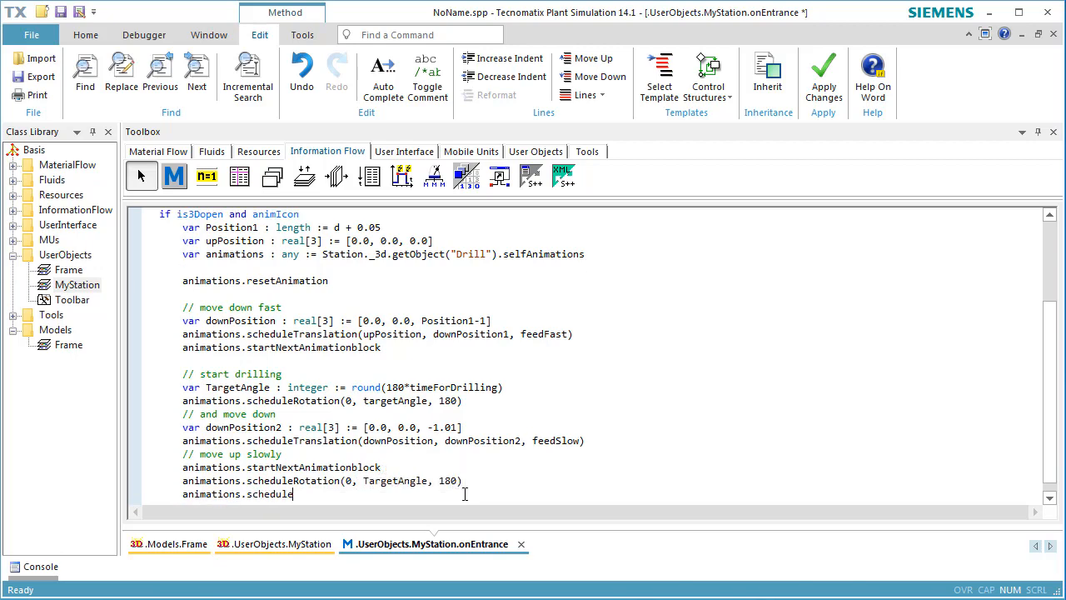
text(Translation(downPosition2, downPosi)
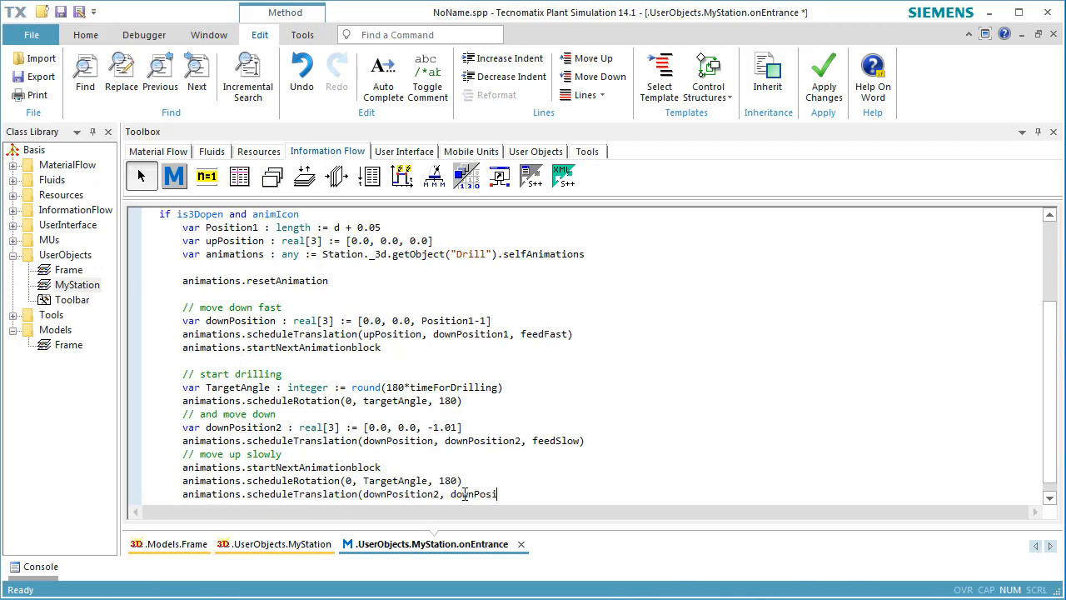
text(tion, feedSlow))
Add the comment "move up fast" followed by the call animations.startNextAnimationBlock.
key(Return)
text(// move u)
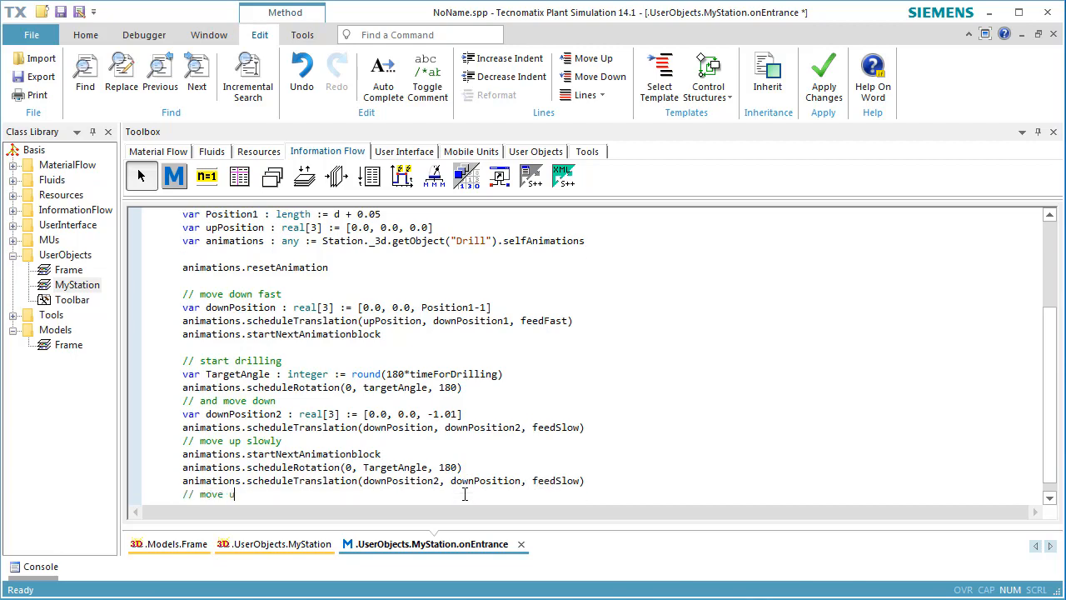
text(p fast)
key(Return)
text(animations.startNextAnimat)
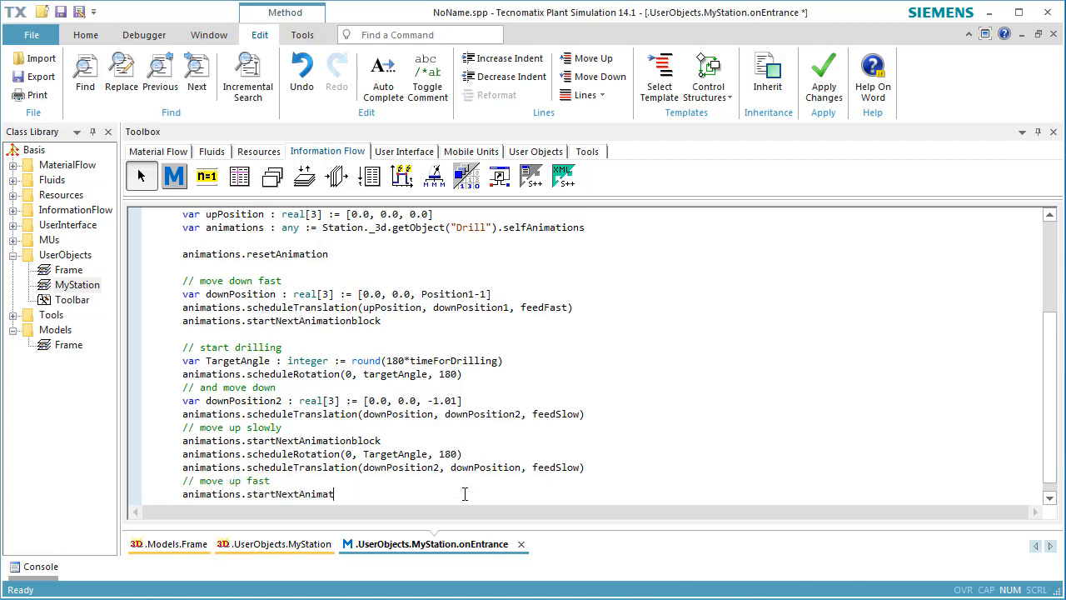
text(ionBlock)
Schedule the drill's fast return translation on animations from downPosition to upPosition at feedFast.
key(Return)
text(animations.sch)
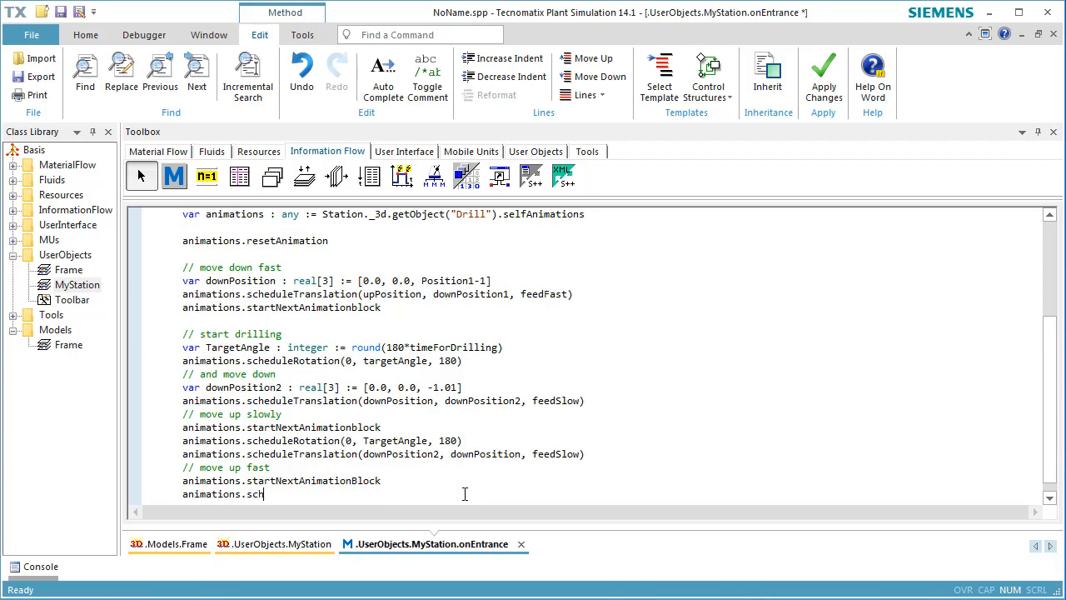
text(edlueTranslation(downPosition, u)
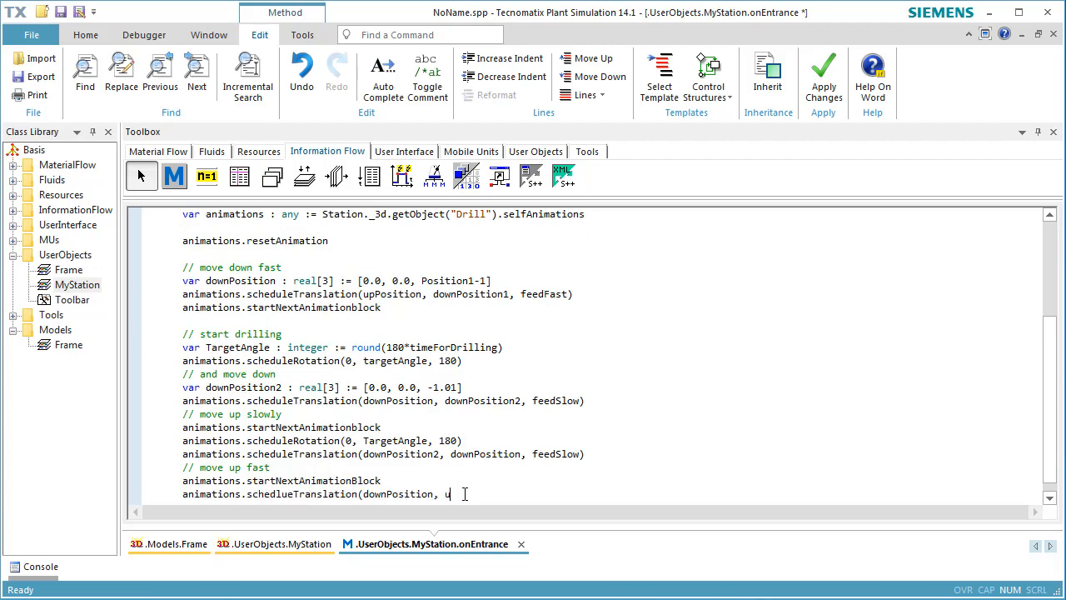
text(pPosition, feedFast))
Add animations.play after a blank line, and close the onEntrance method and the MyStation frame.
key(Return)
key(Return)
text(animations.pl)
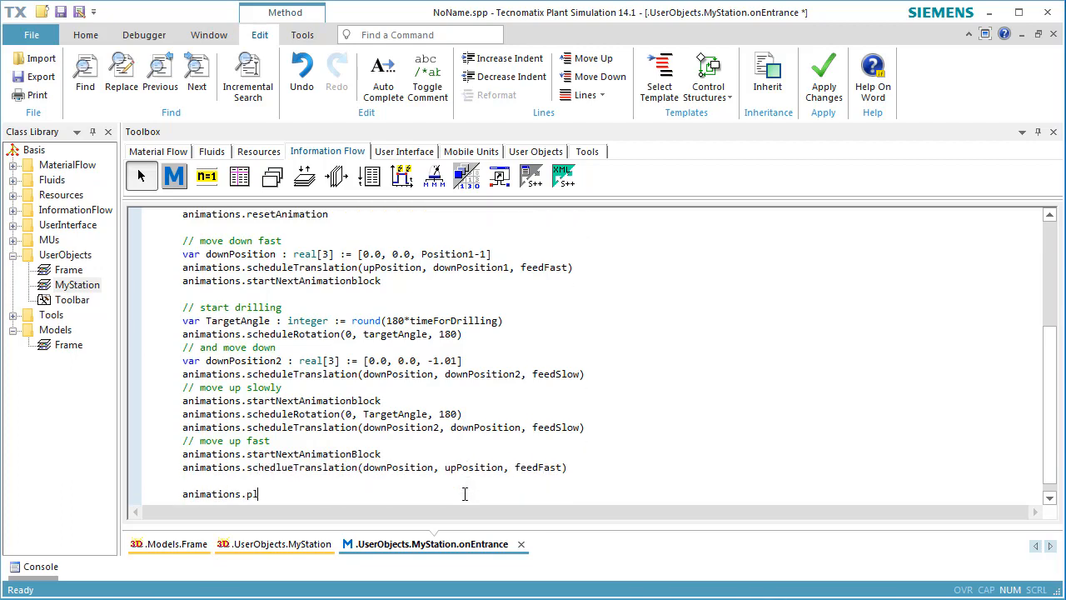
text(ay)
scroll(464, 493, down, 1)
scroll(464, 492, up, 2)
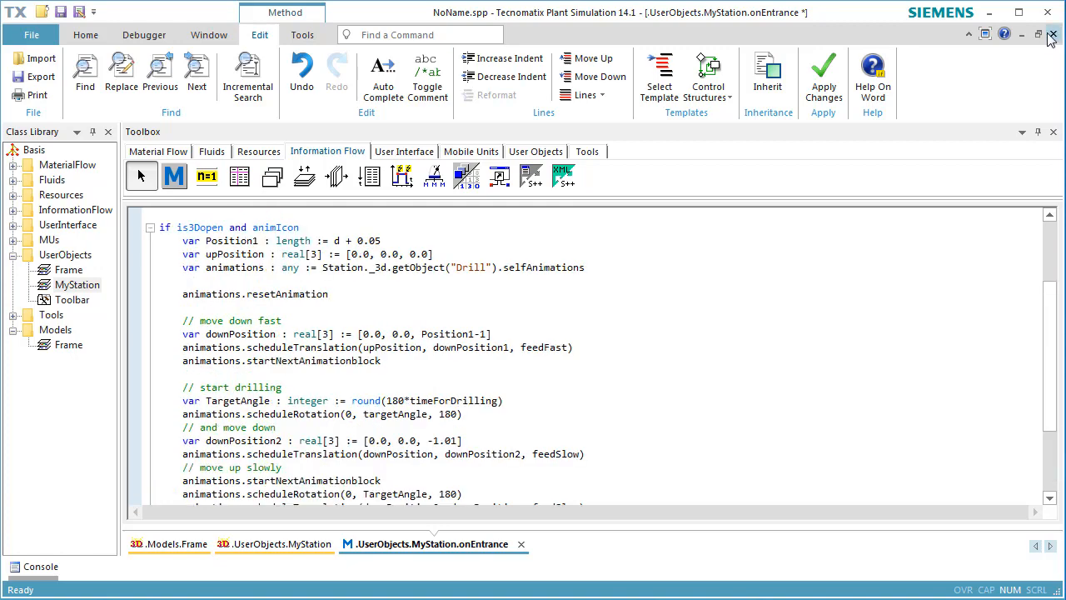
click(1052, 35)
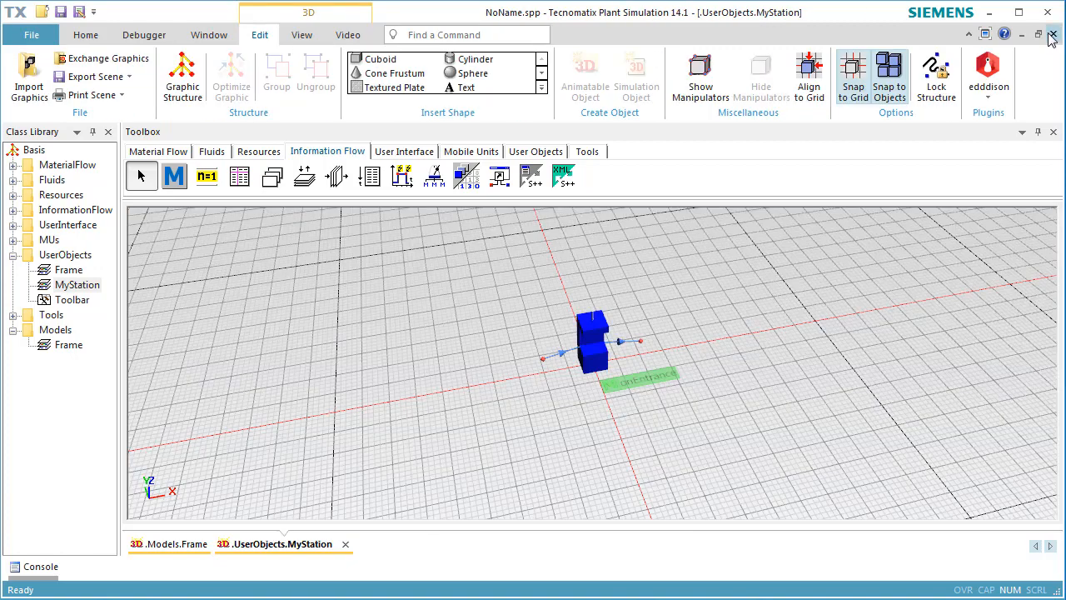
click(1053, 35)
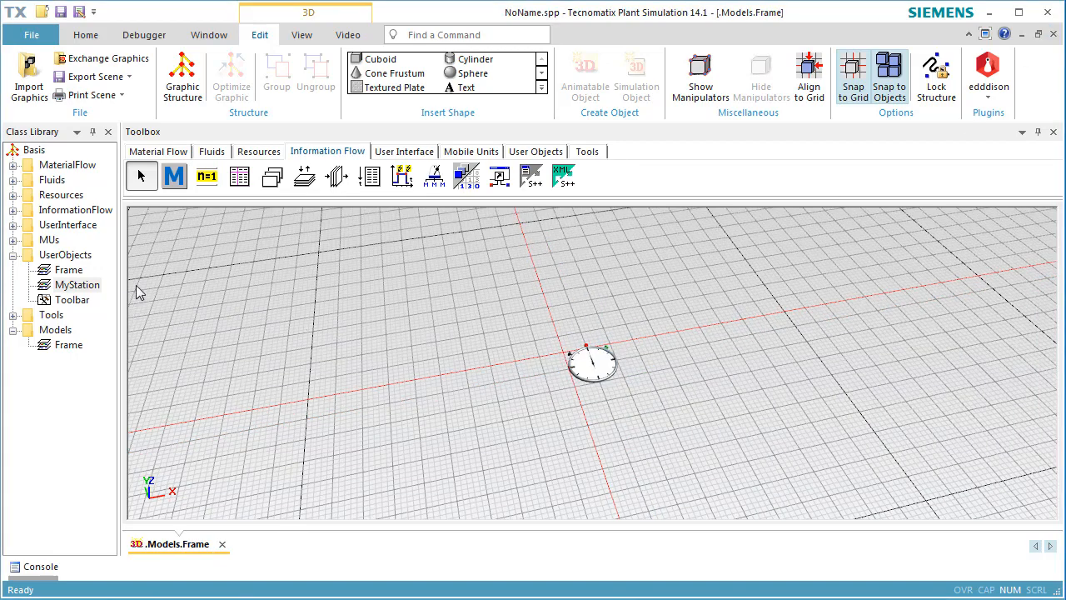
Insert a Source into the Models frame and place a MyStation instance beside it.
click(182, 152)
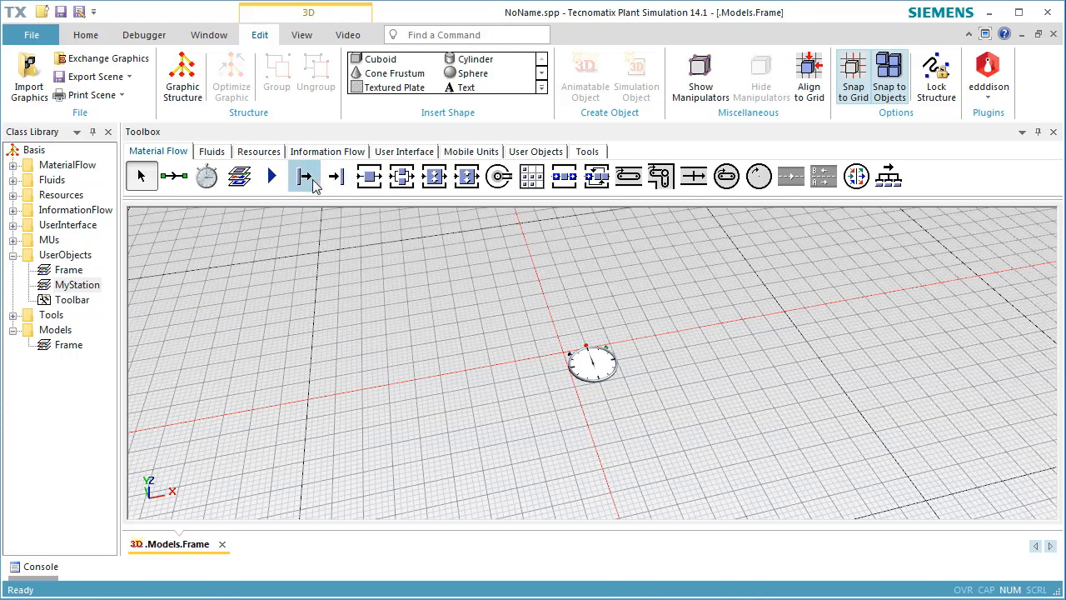
click(305, 177)
click(477, 462)
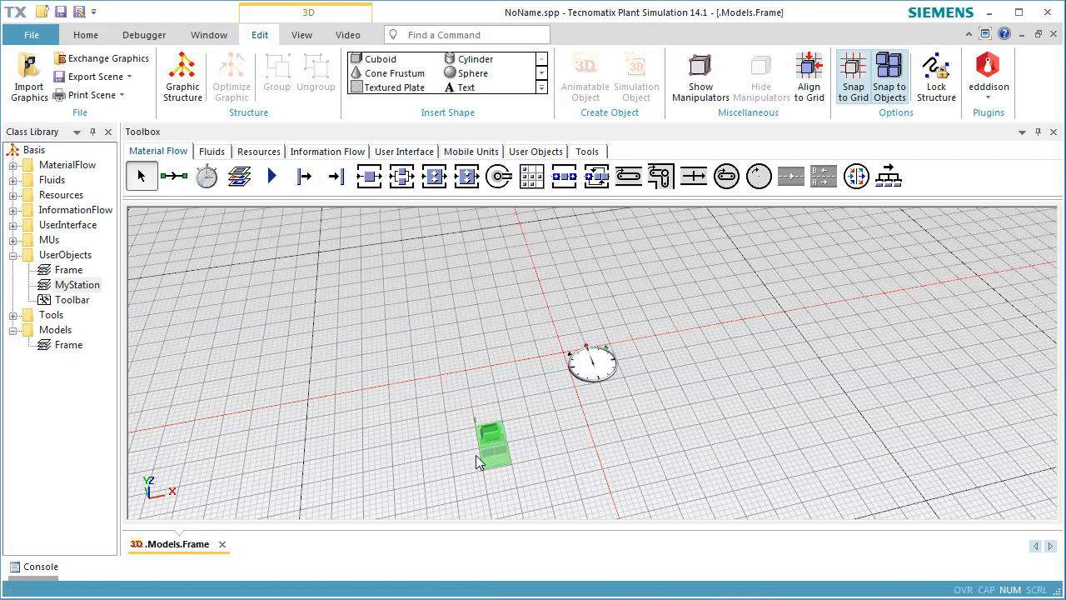
drag(79, 286, 539, 458)
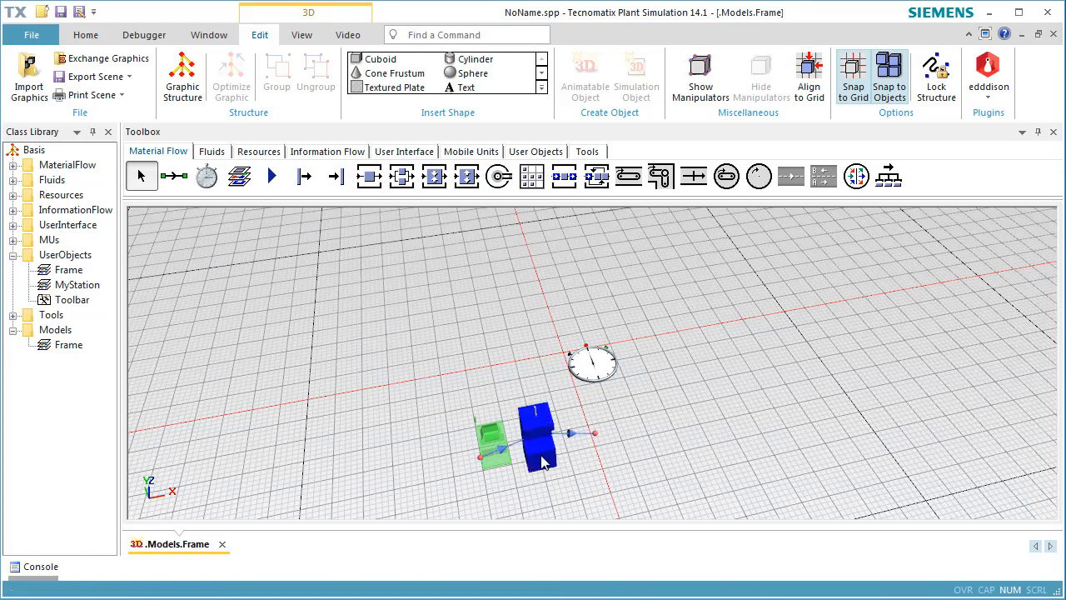
drag(539, 459, 568, 426)
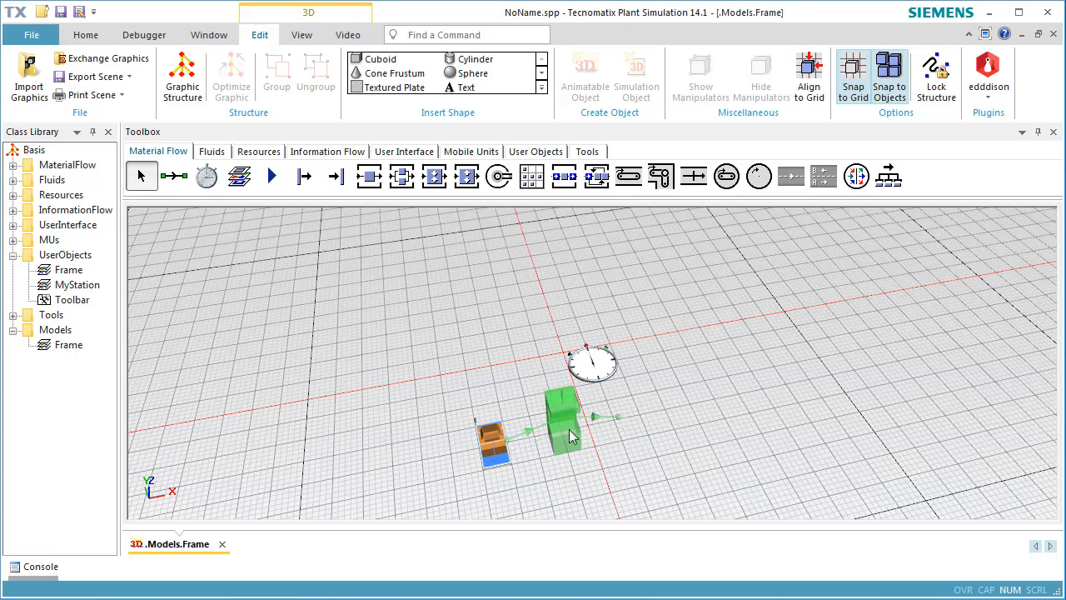
Insert a Drain beside MyStation and connect the Source, MyStation and Drain in sequence.
click(337, 177)
click(645, 421)
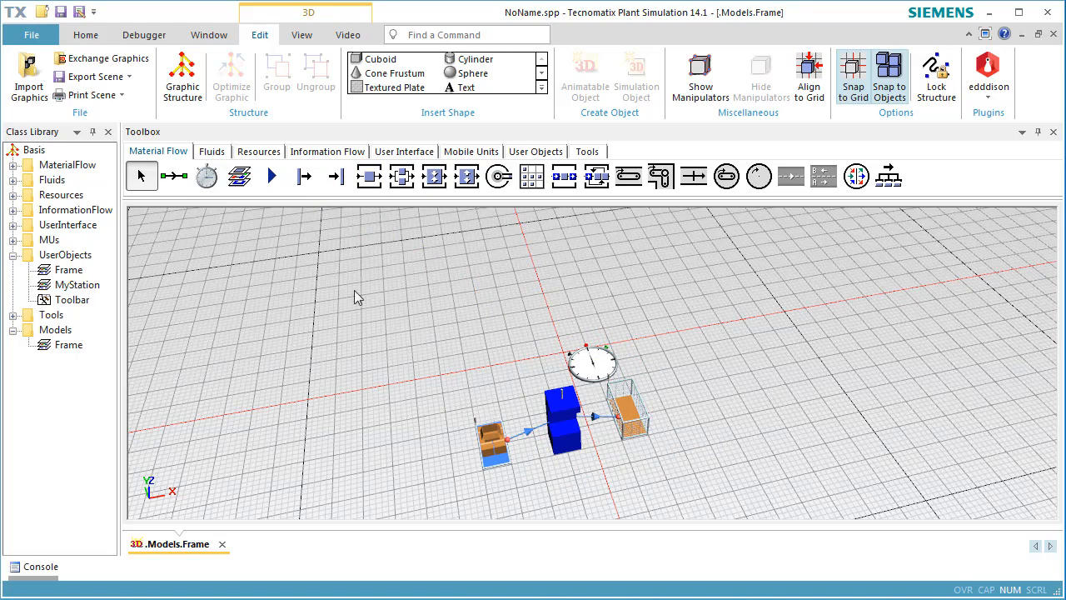
click(182, 185)
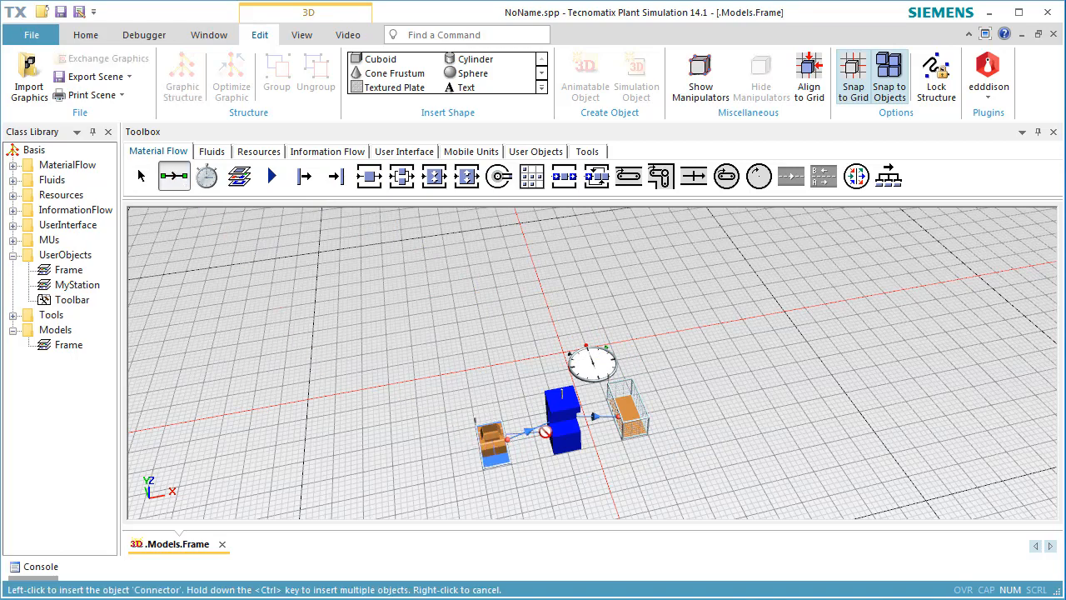
ctrl+click(572, 434)
ctrl+click(626, 411)
right_click(694, 348)
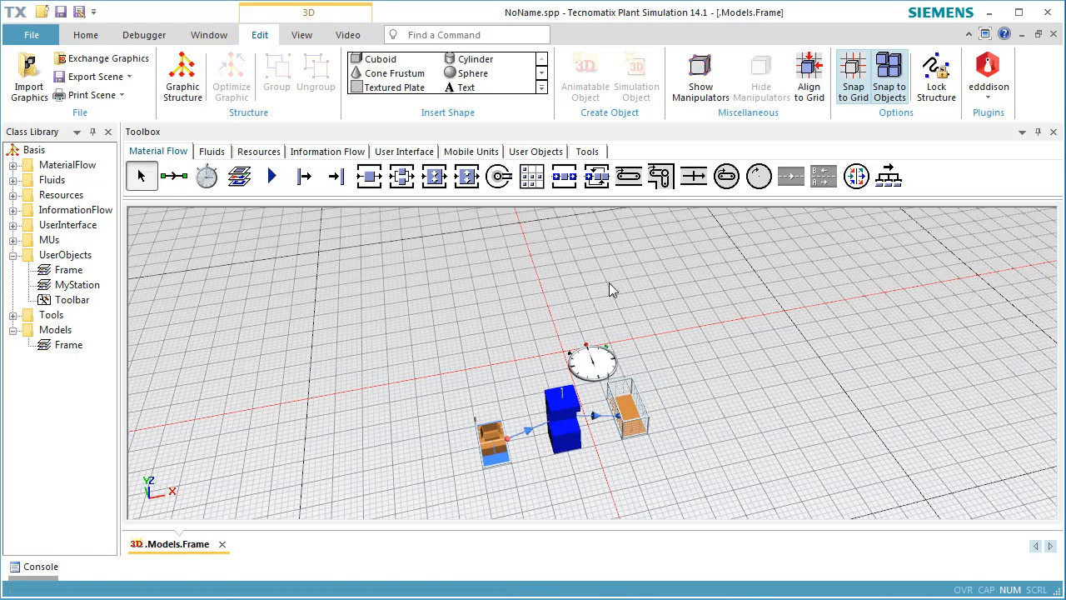
Set the EventController to run in real time with factor 1, and reset the simulation.
double_click(586, 358)
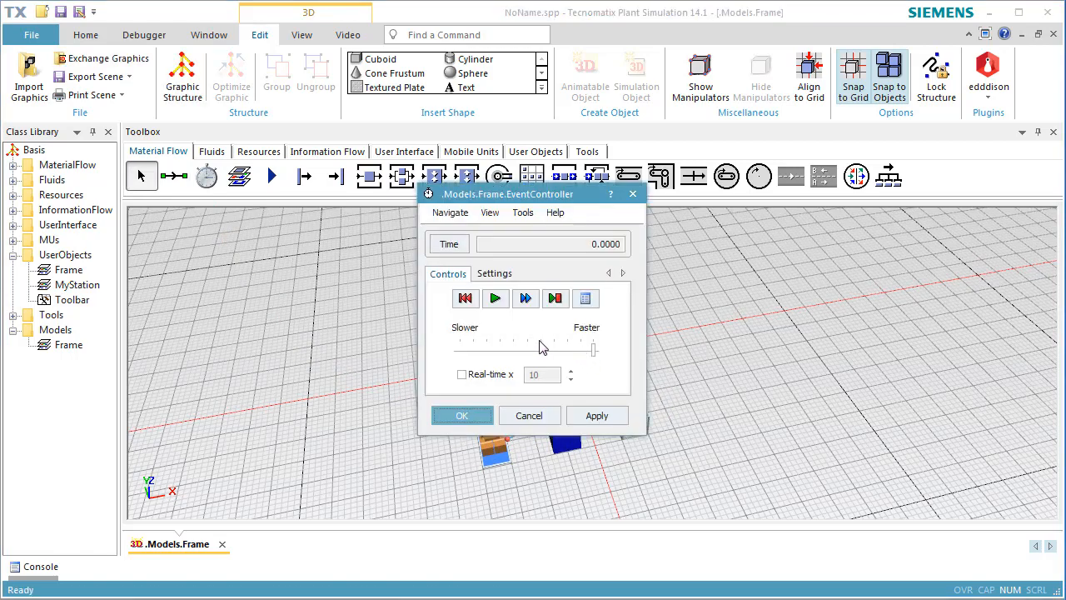
double_click(547, 375)
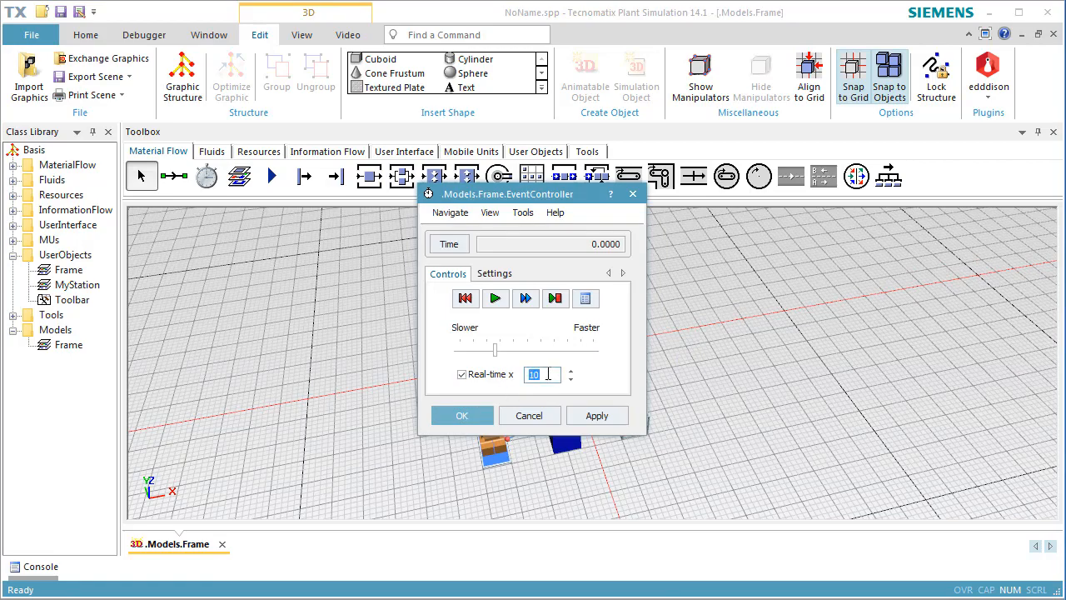
text(1)
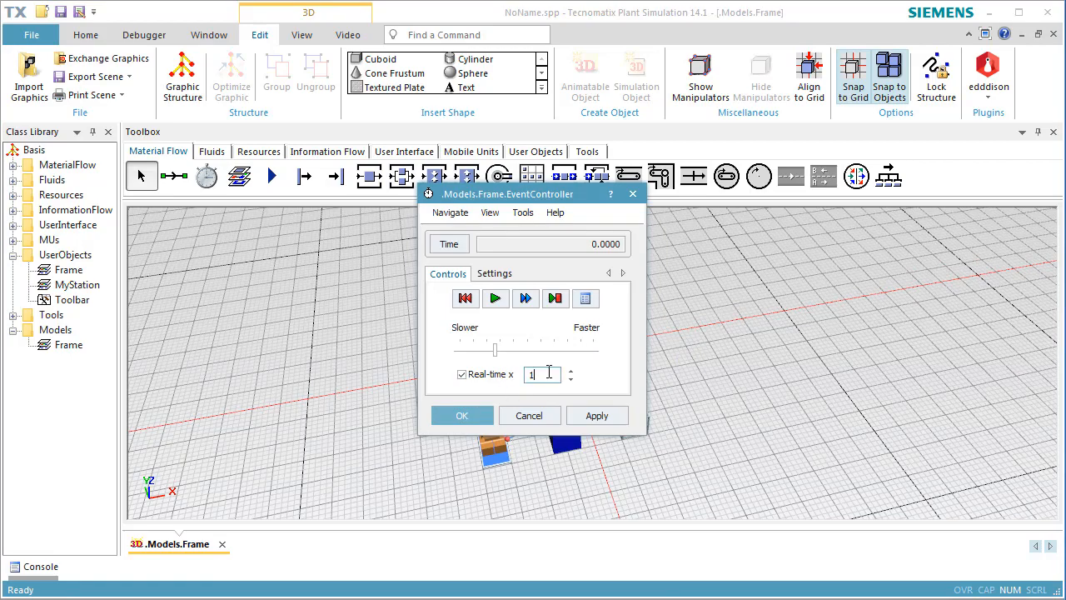
click(586, 418)
click(464, 297)
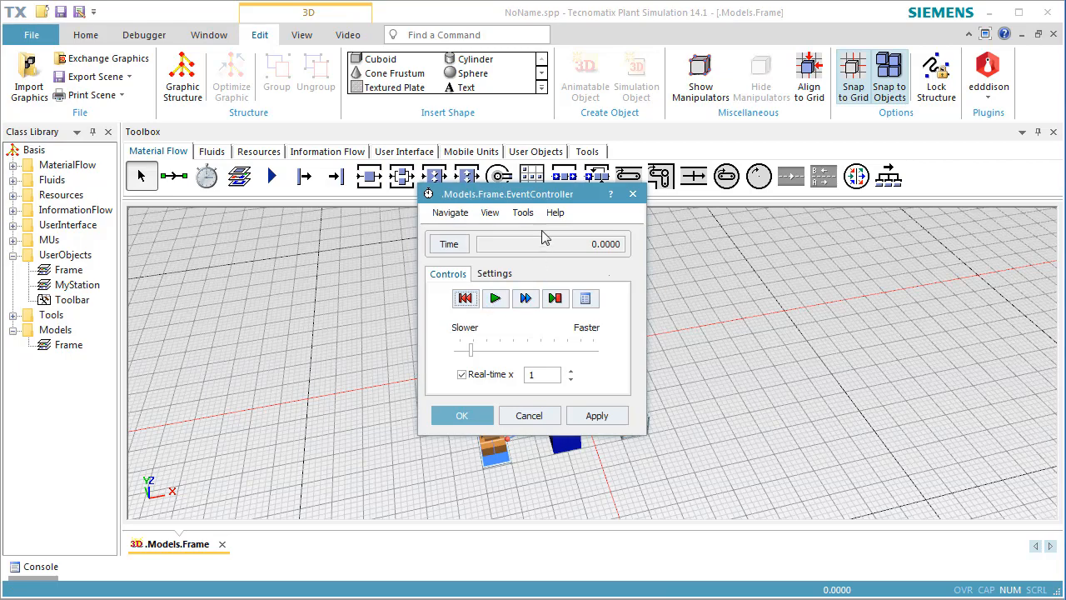
Reset and start the simulation with the EventController clear of the model, watching MyStation's drilling animation up close.
drag(556, 194, 901, 222)
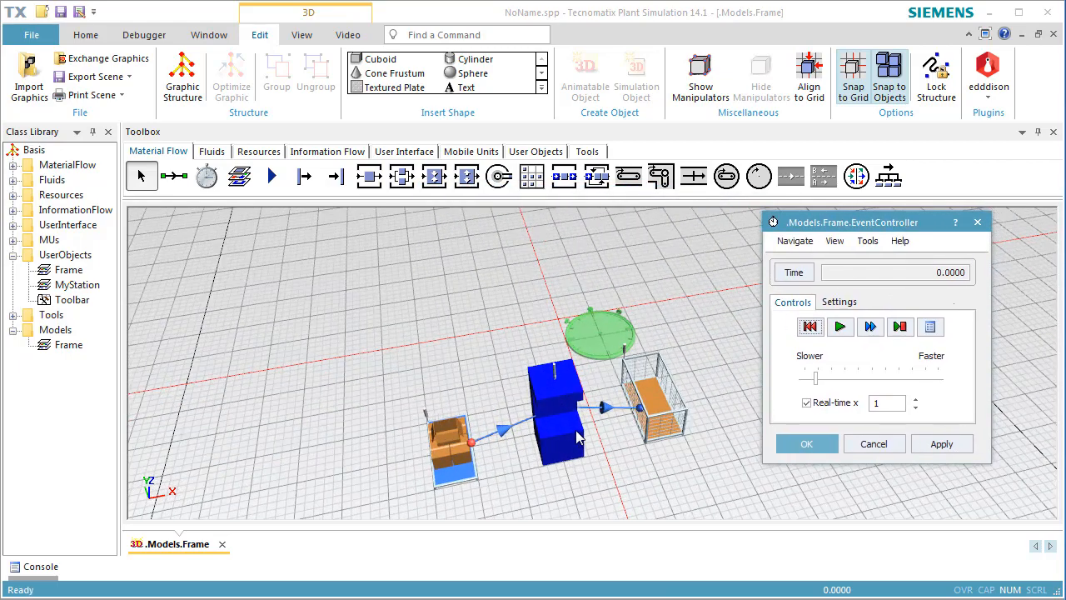
scroll(576, 430, up, 4)
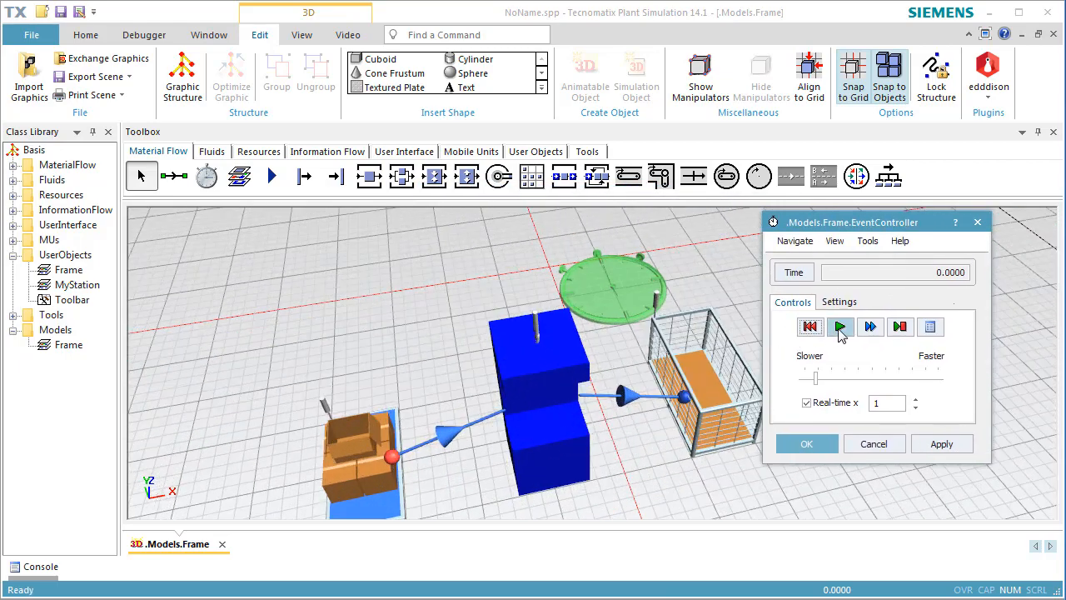
right_drag(638, 493, 624, 447)
click(811, 328)
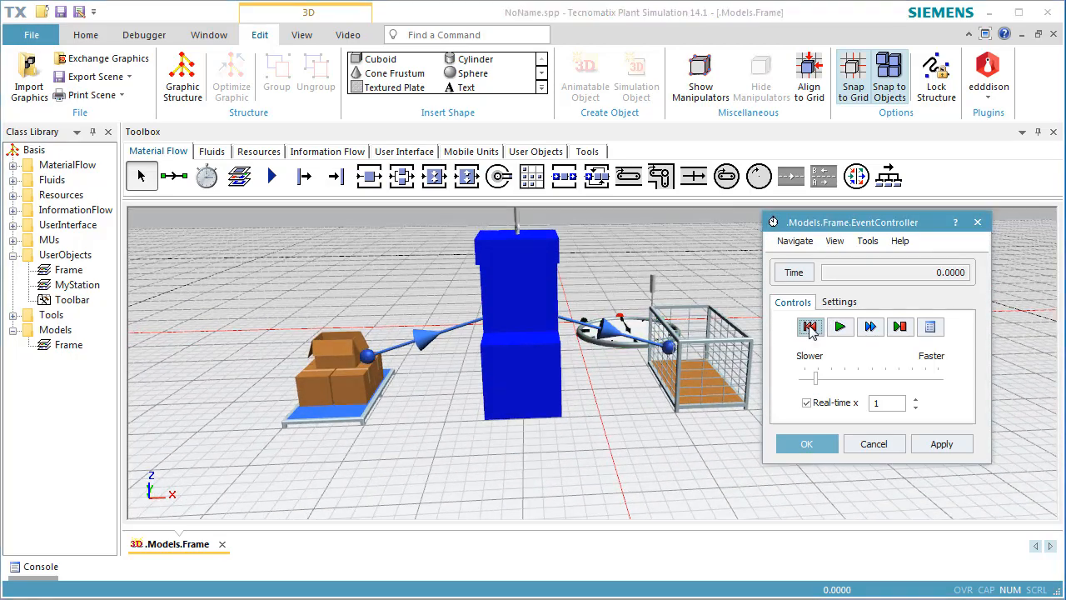
click(841, 329)
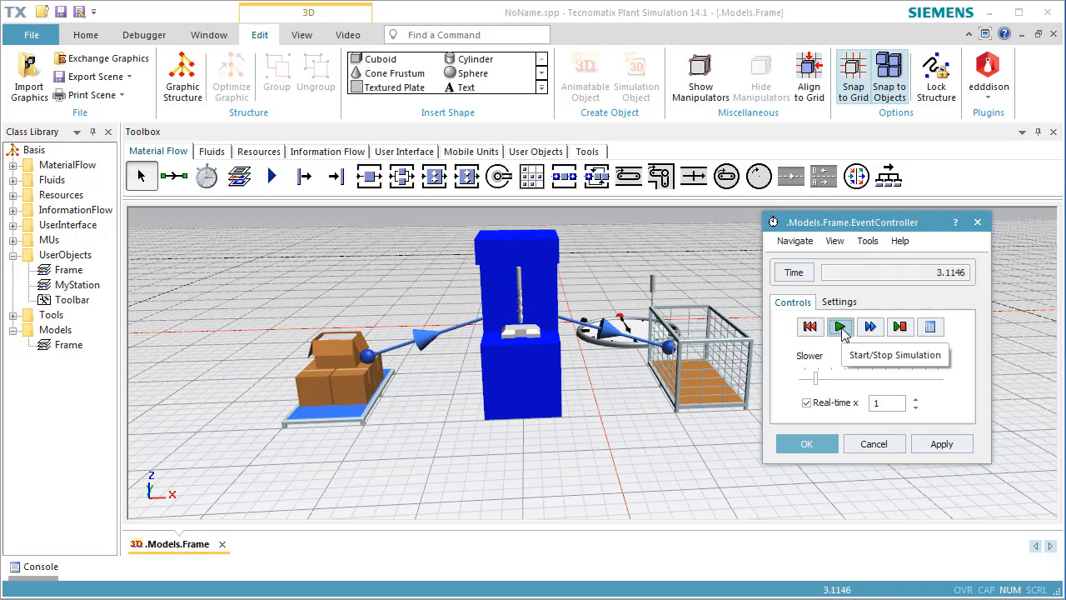
scroll(535, 340, up, 5)
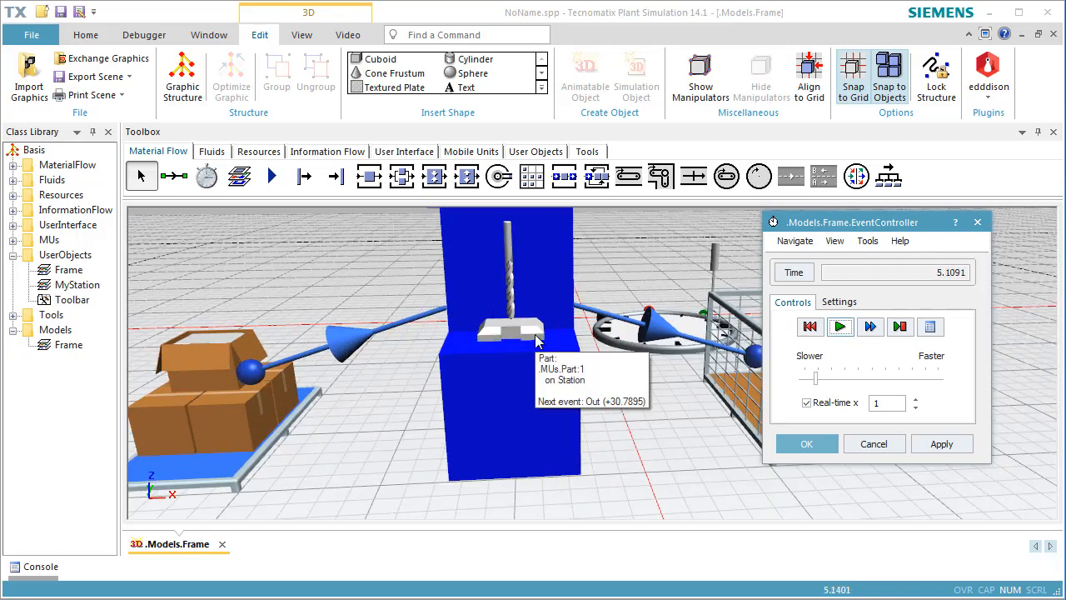